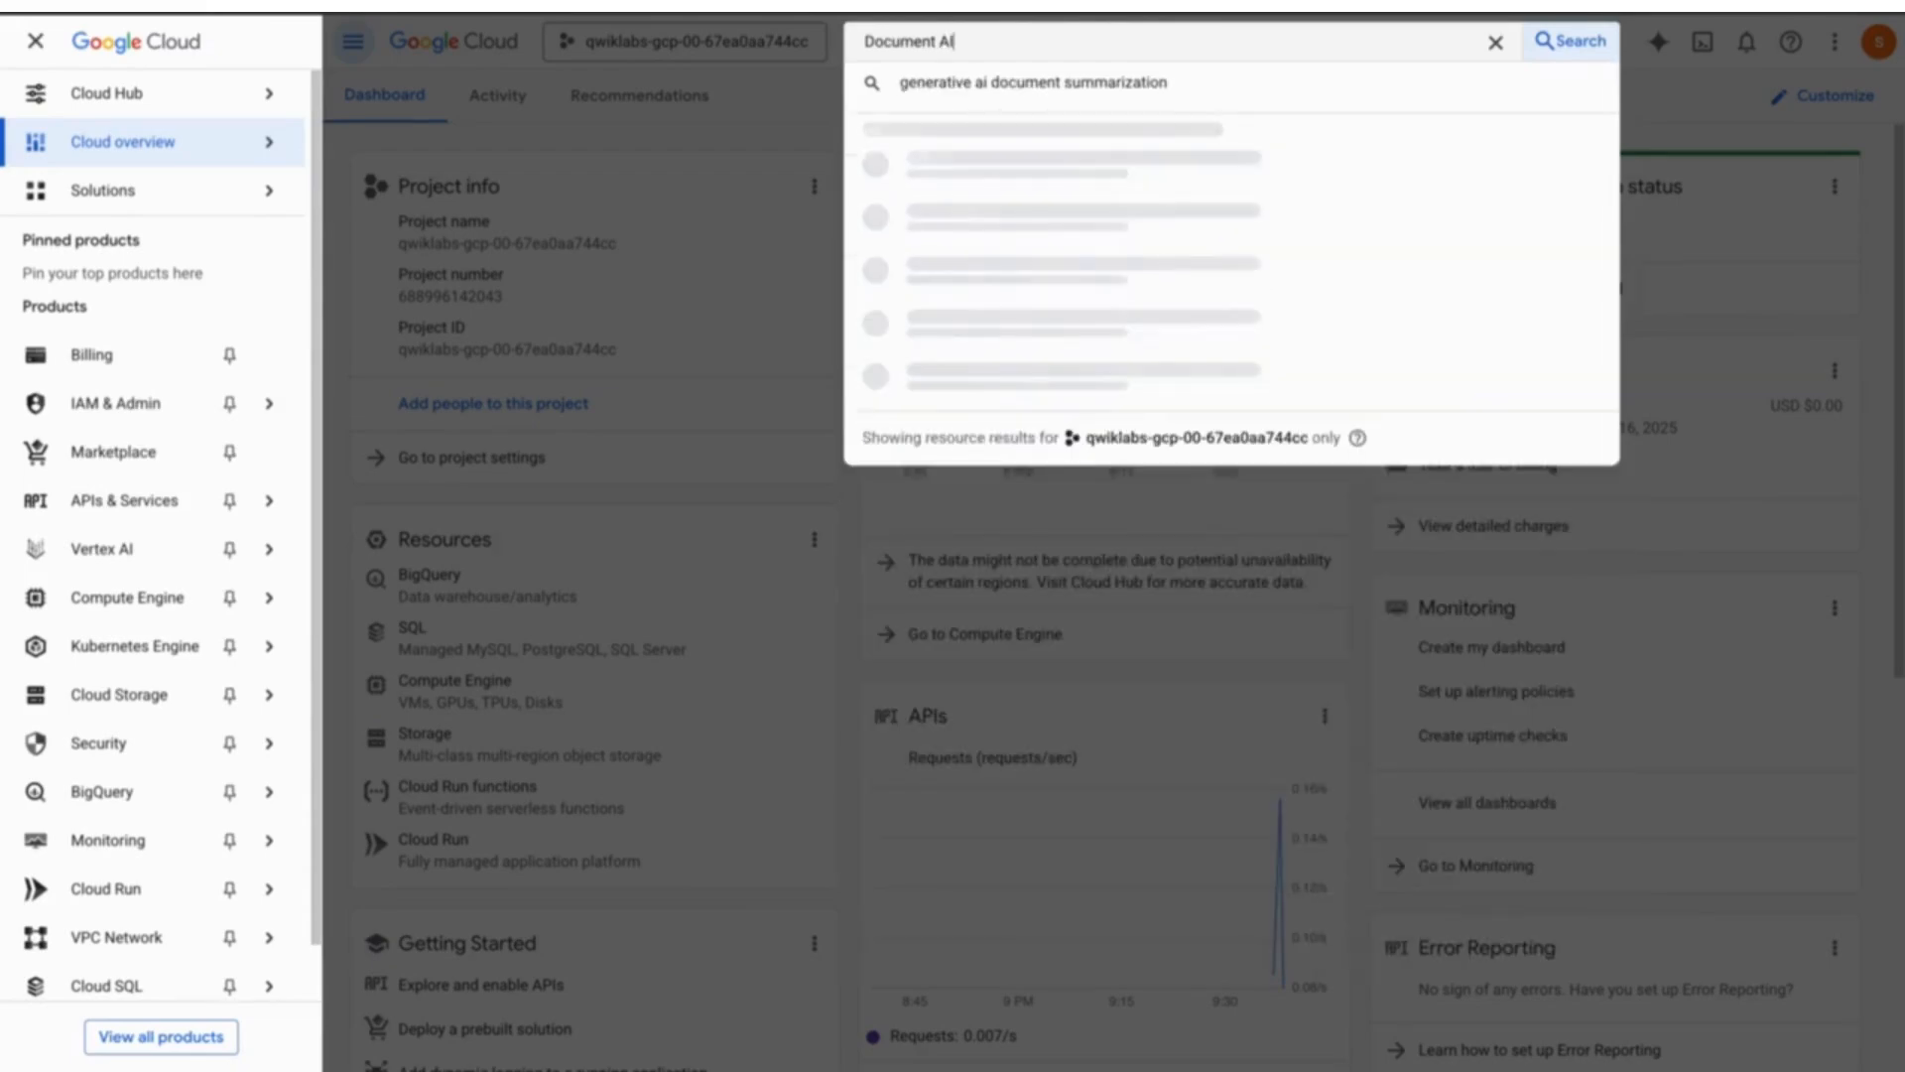
- Go from the Document AI product page to the processor gallery and start enabling the Cloud Document AI API
left_click(1009, 189)
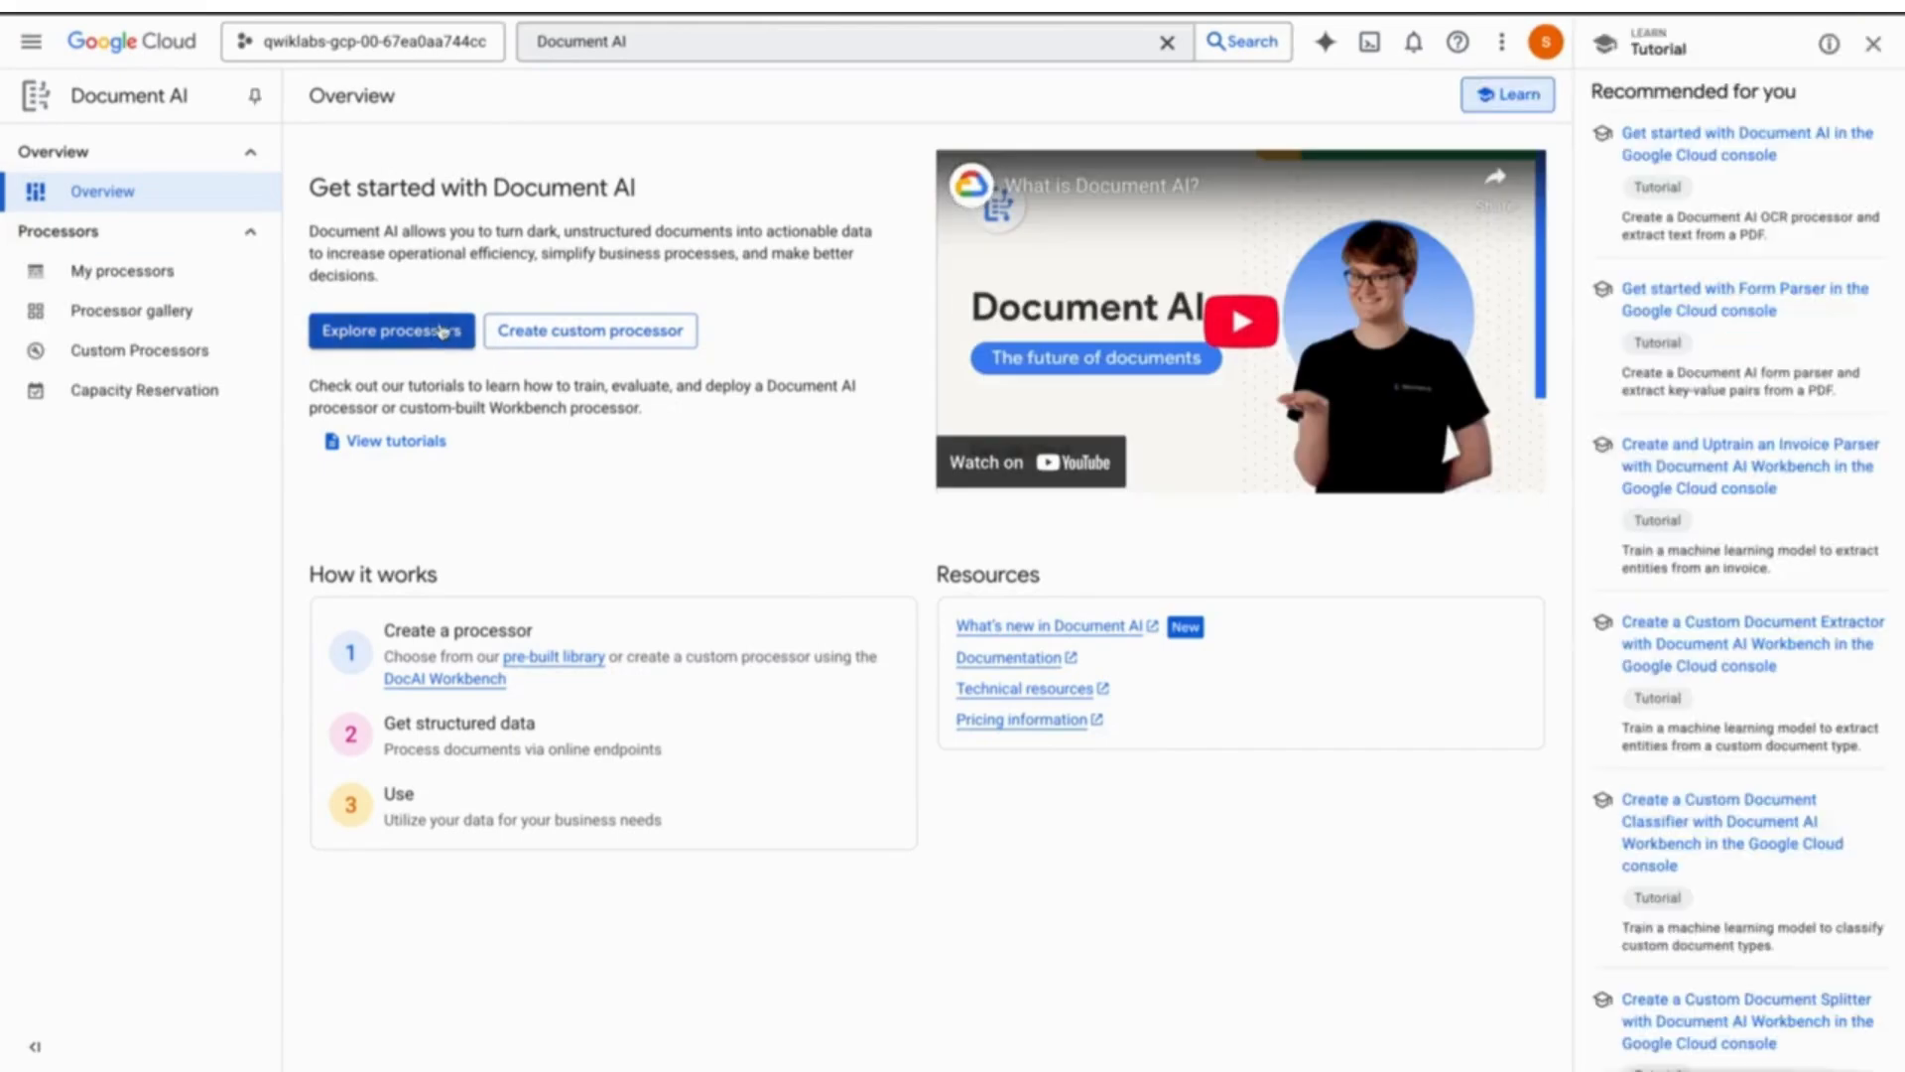
left_click(438, 334)
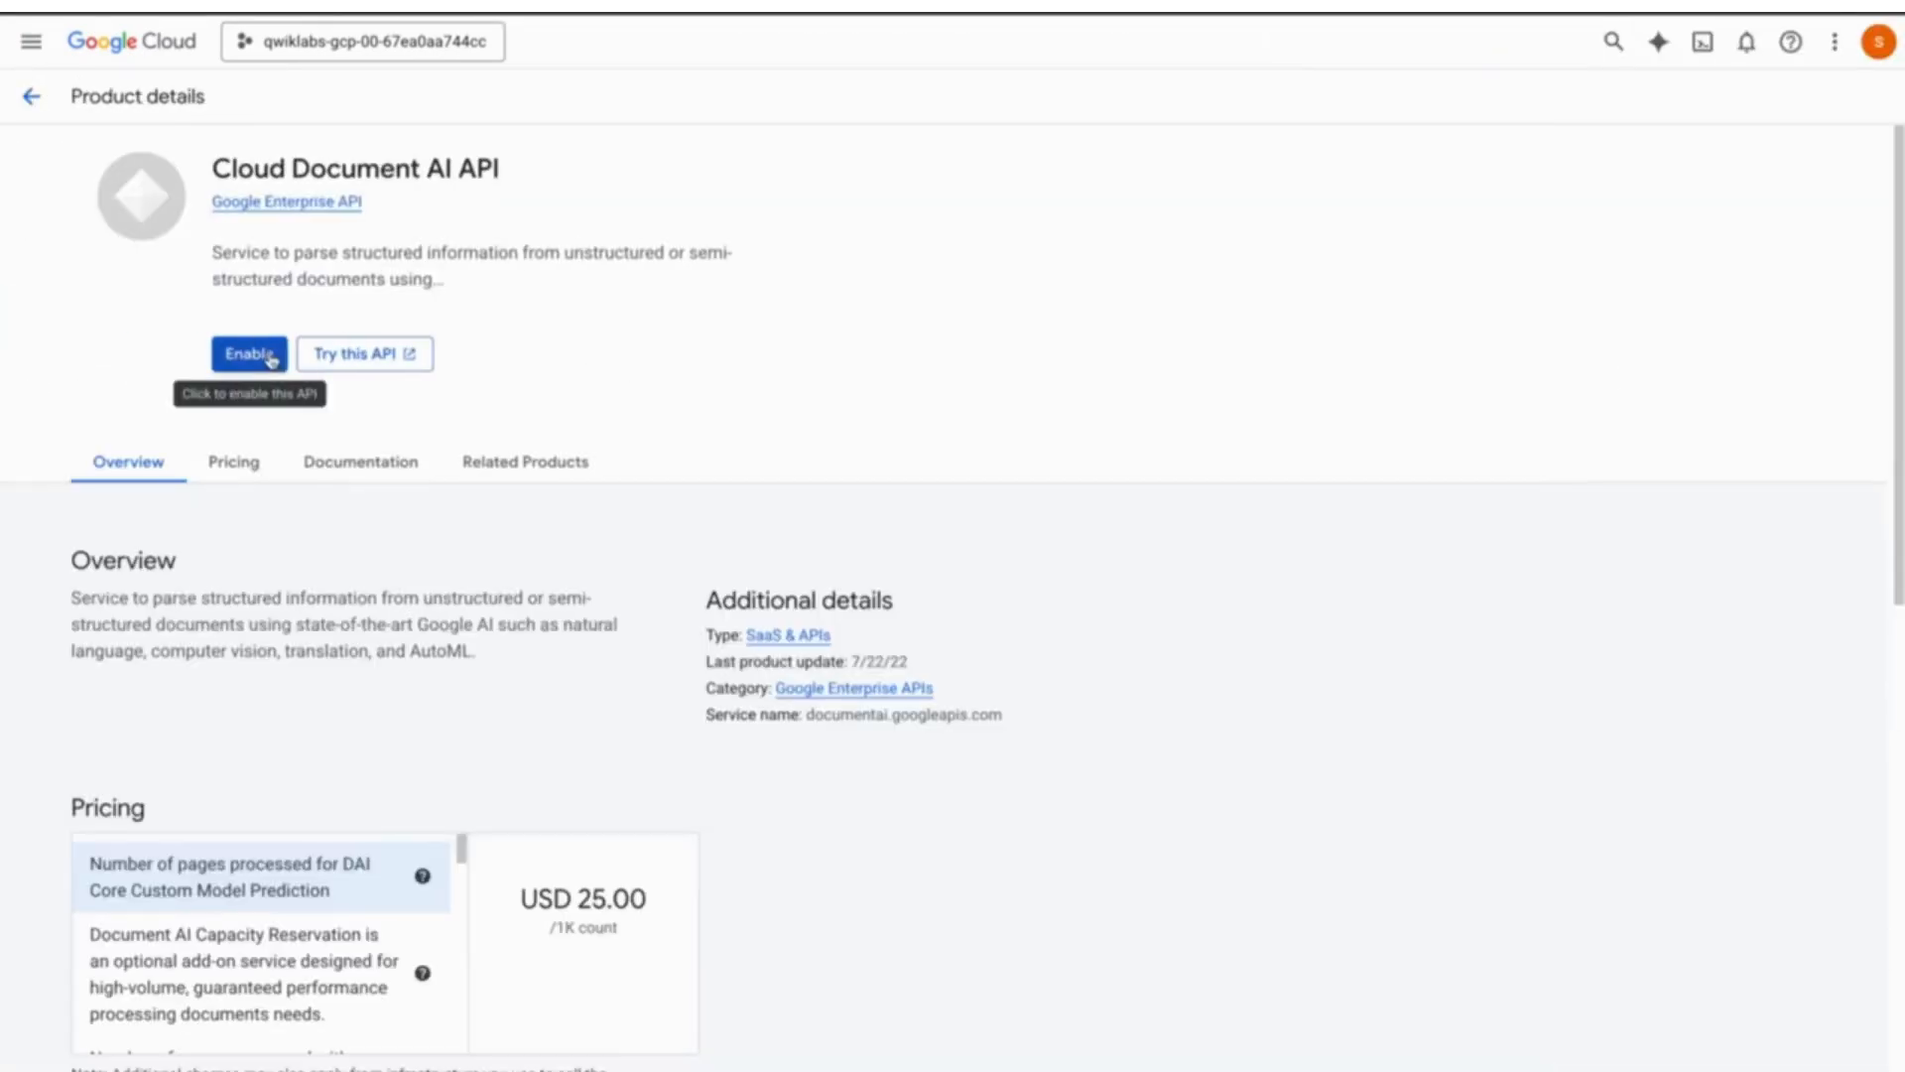
left_click(250, 354)
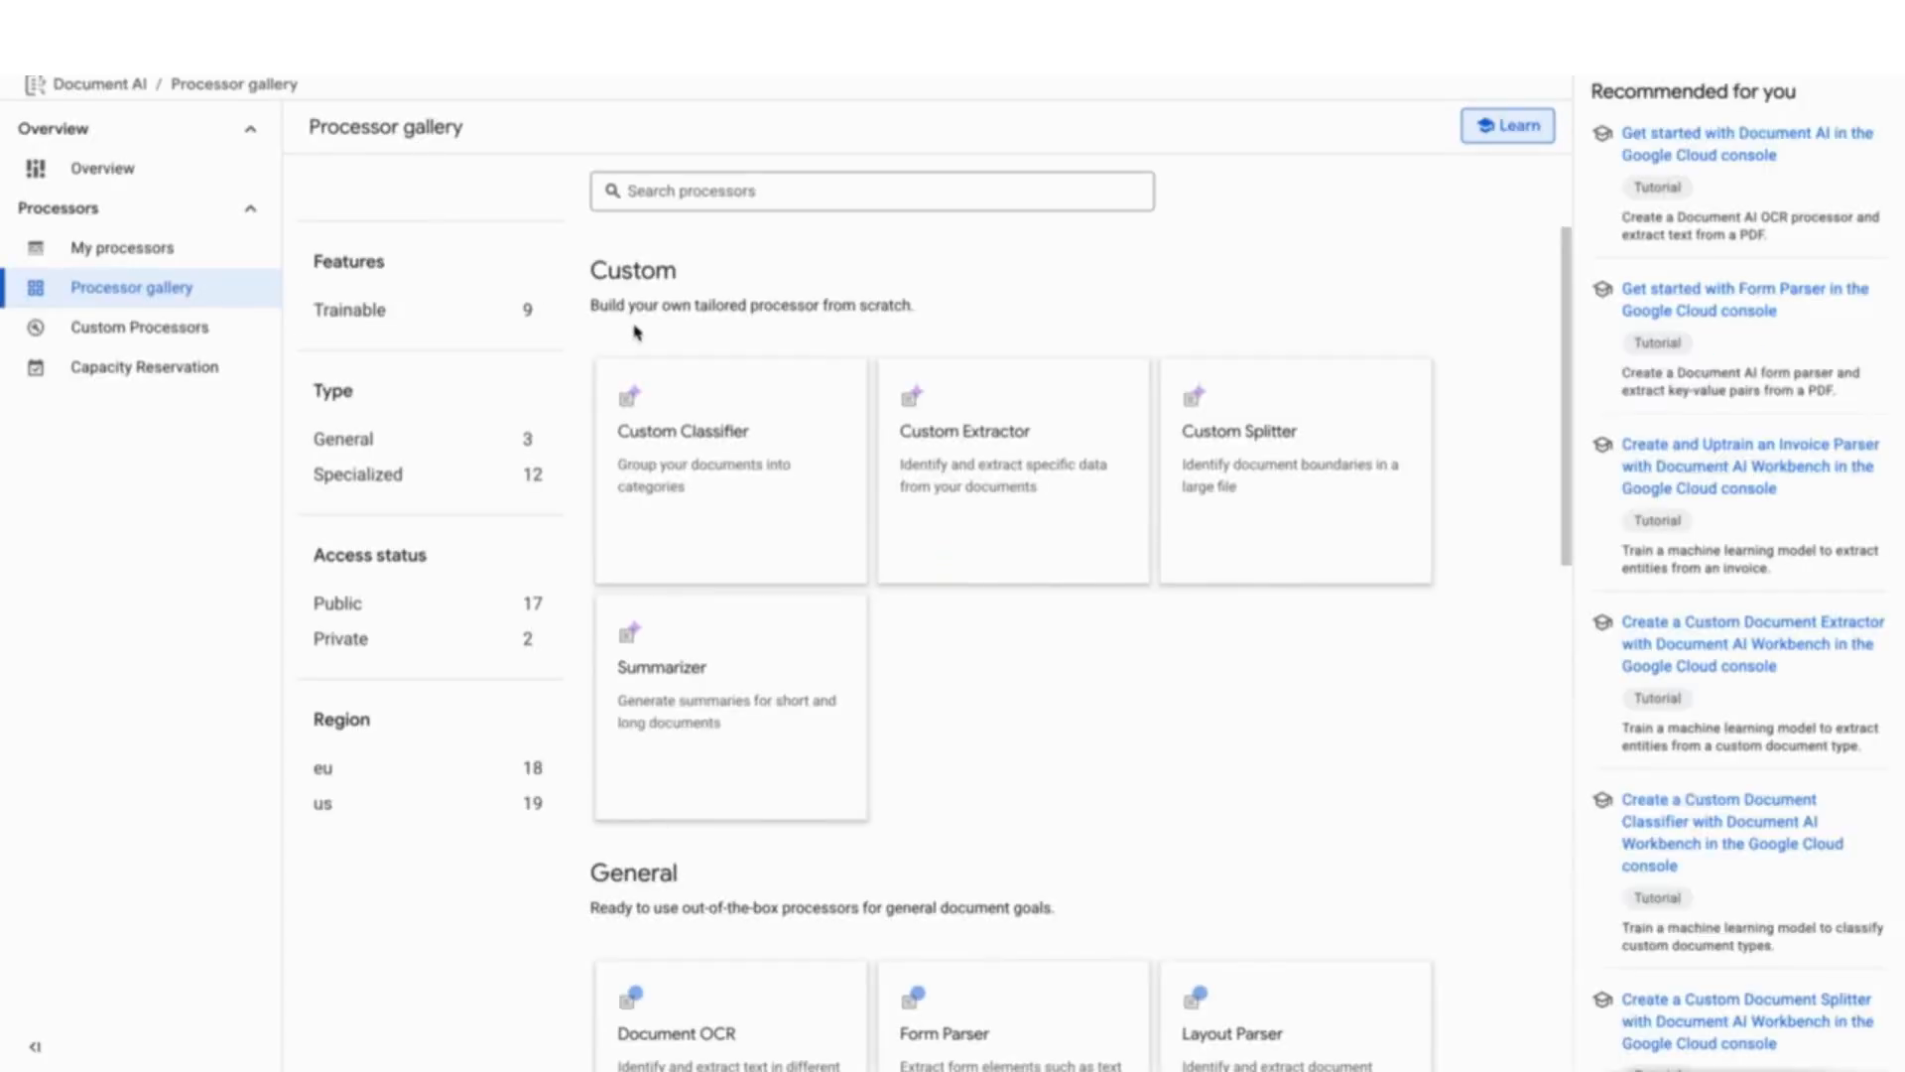
- Verify Task 1 with Check my progress and copy the gsutil command for the sample PDFs
key("ctrl+Left")
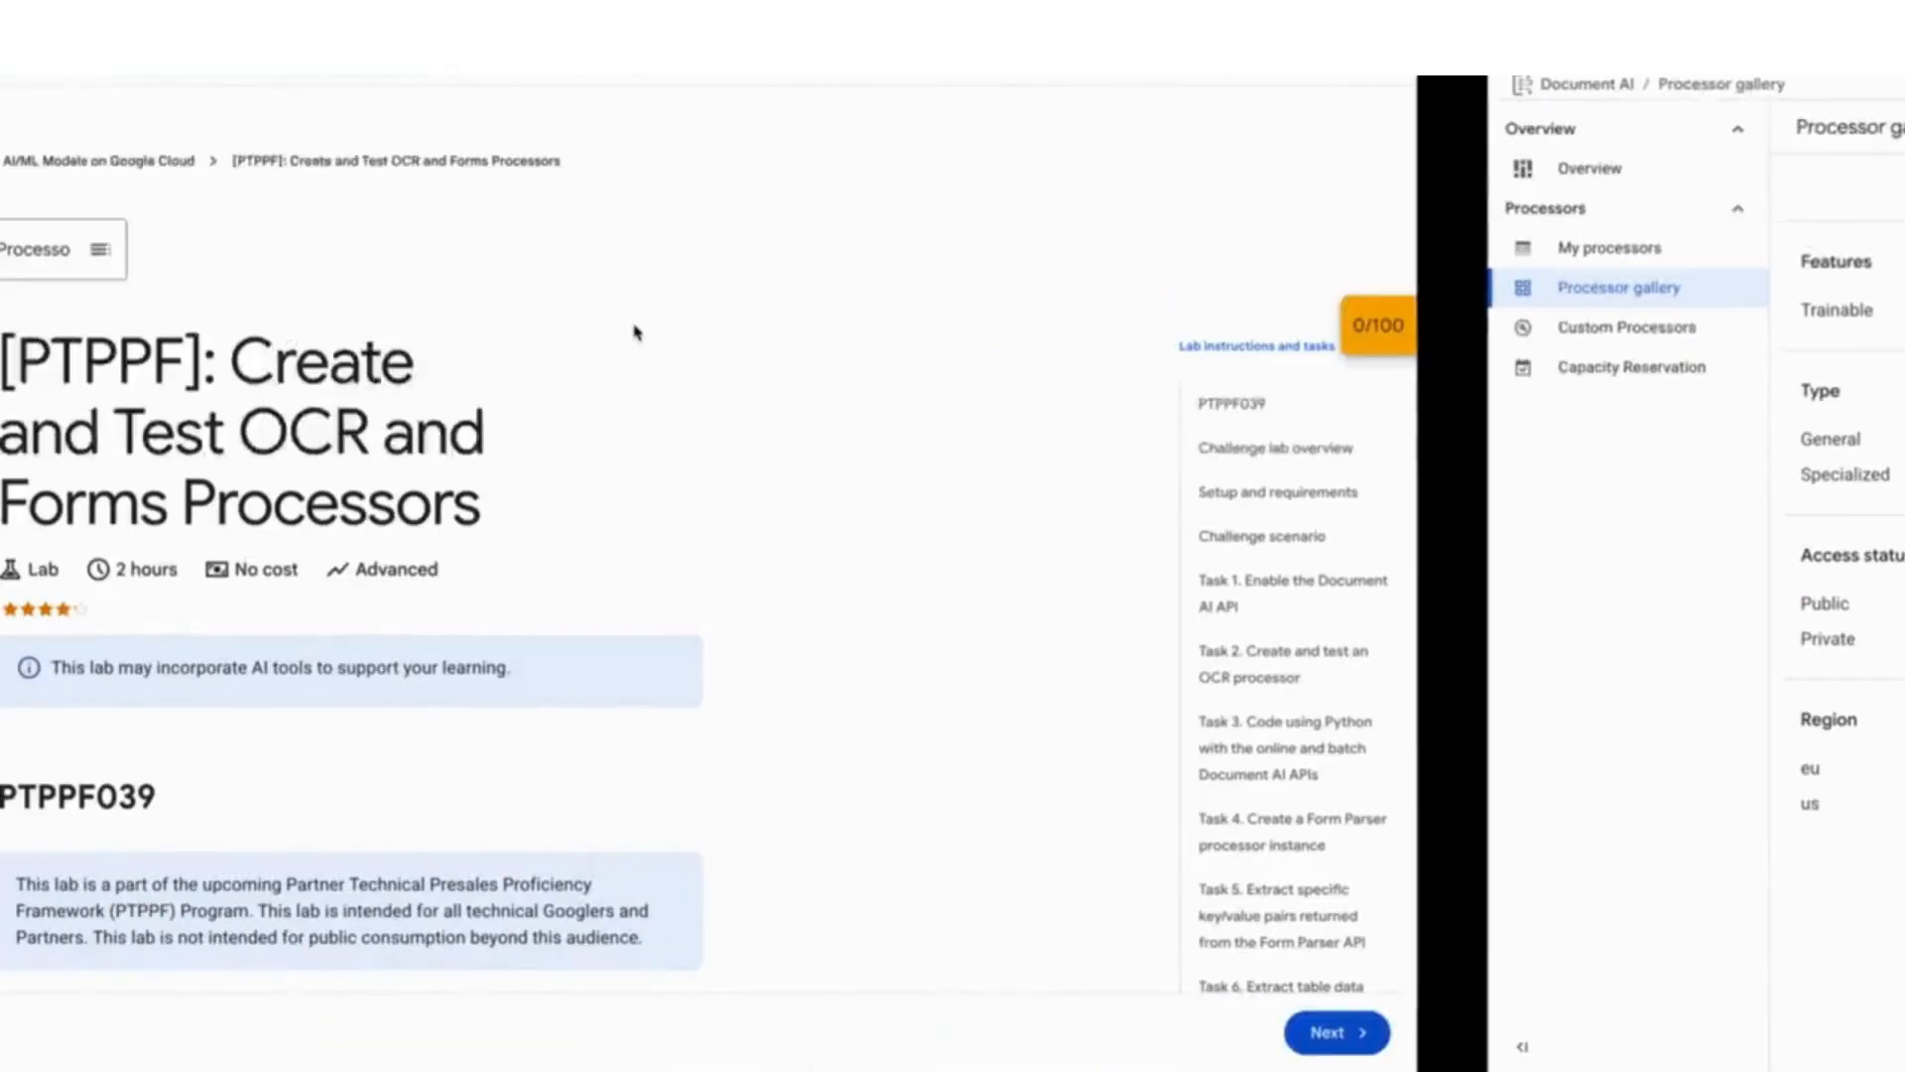
scroll(883, 500, "down", 5)
scroll(882, 500, "down", 15)
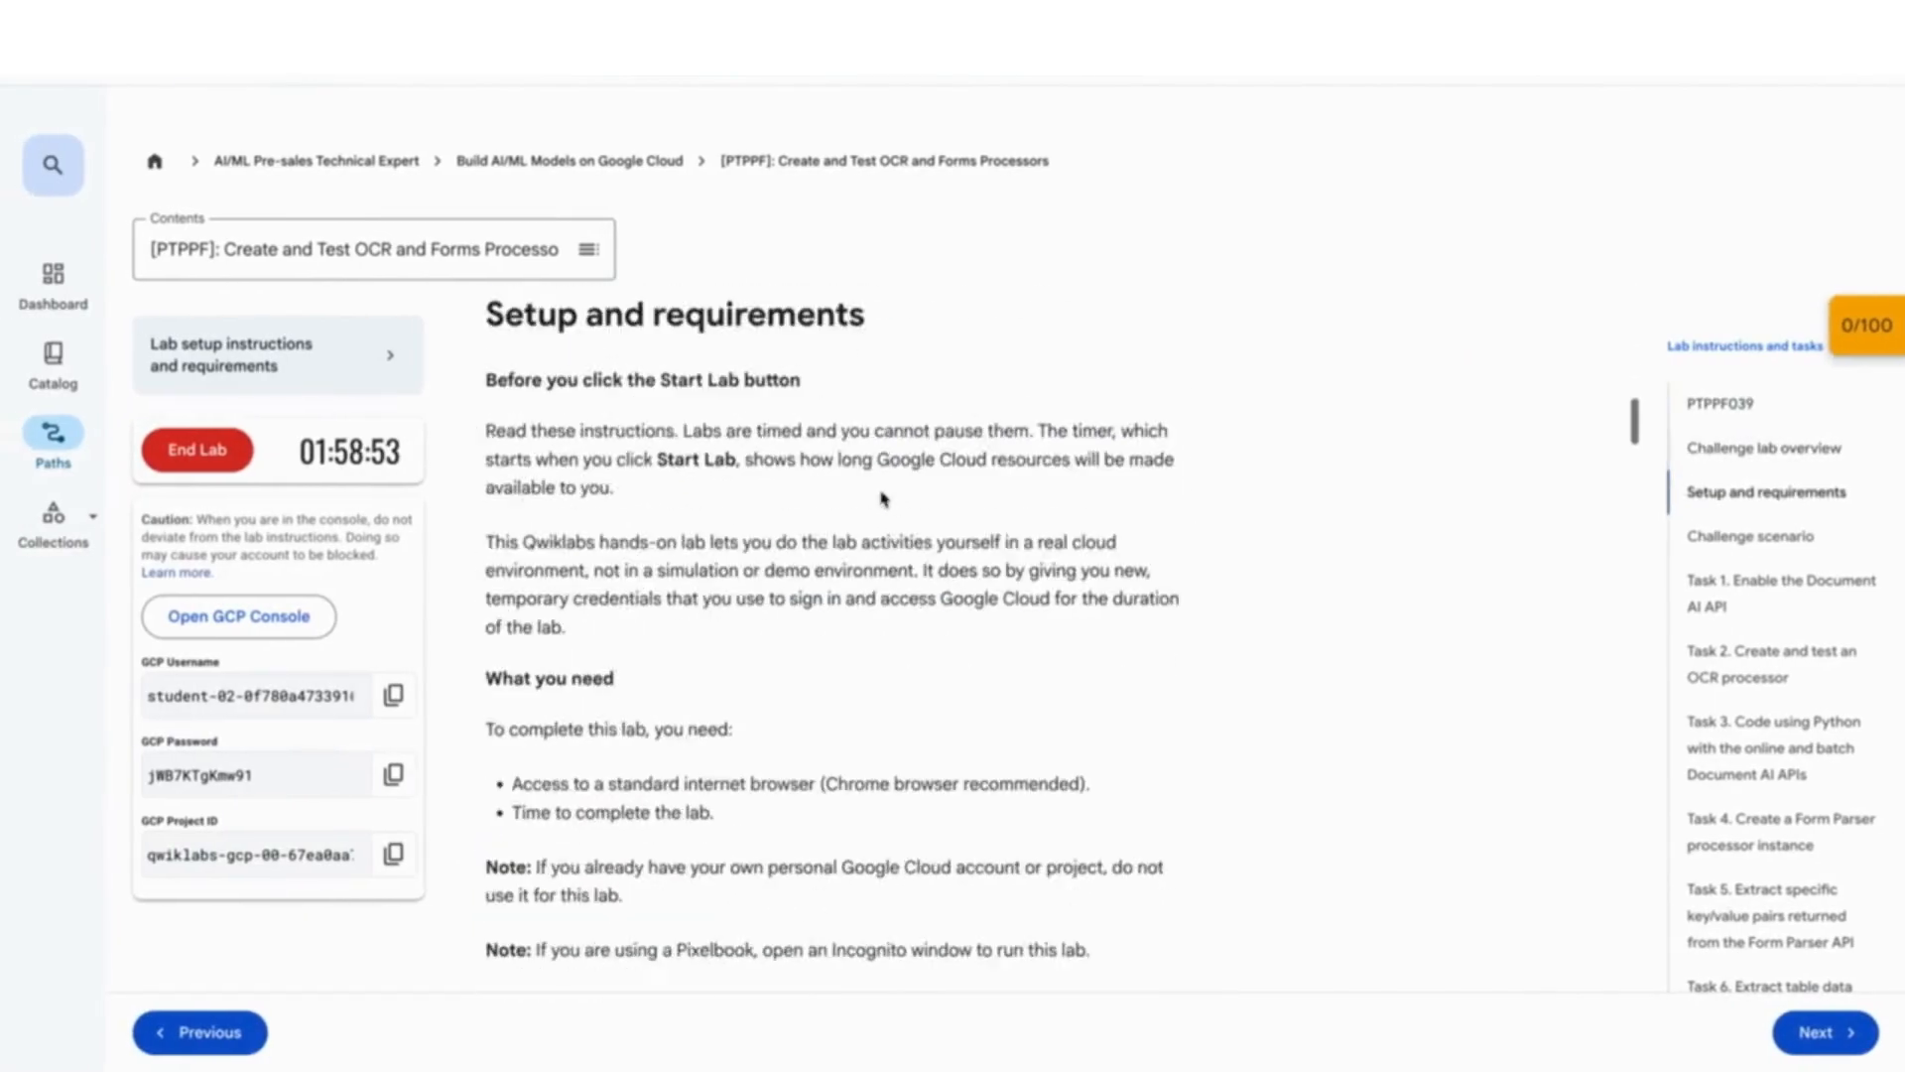
scroll(882, 500, "down", 10)
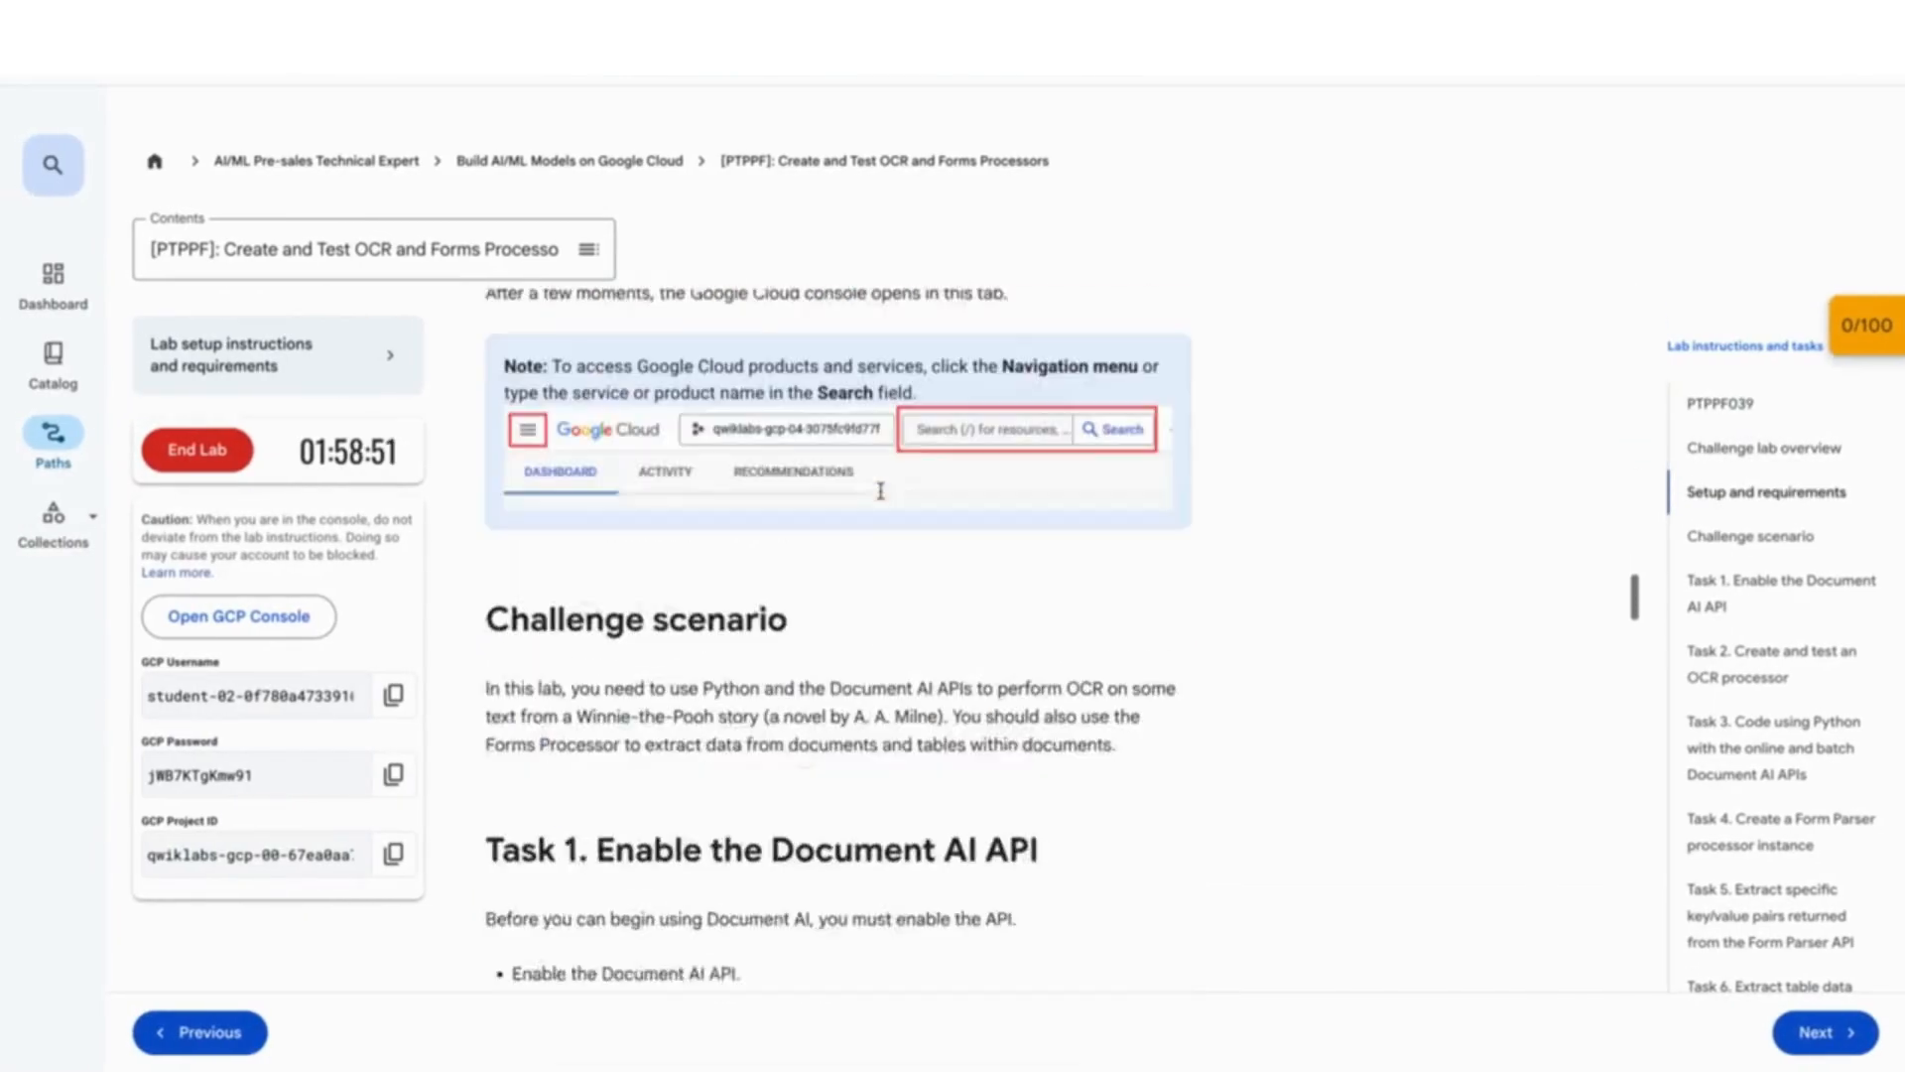
left_click(706, 711)
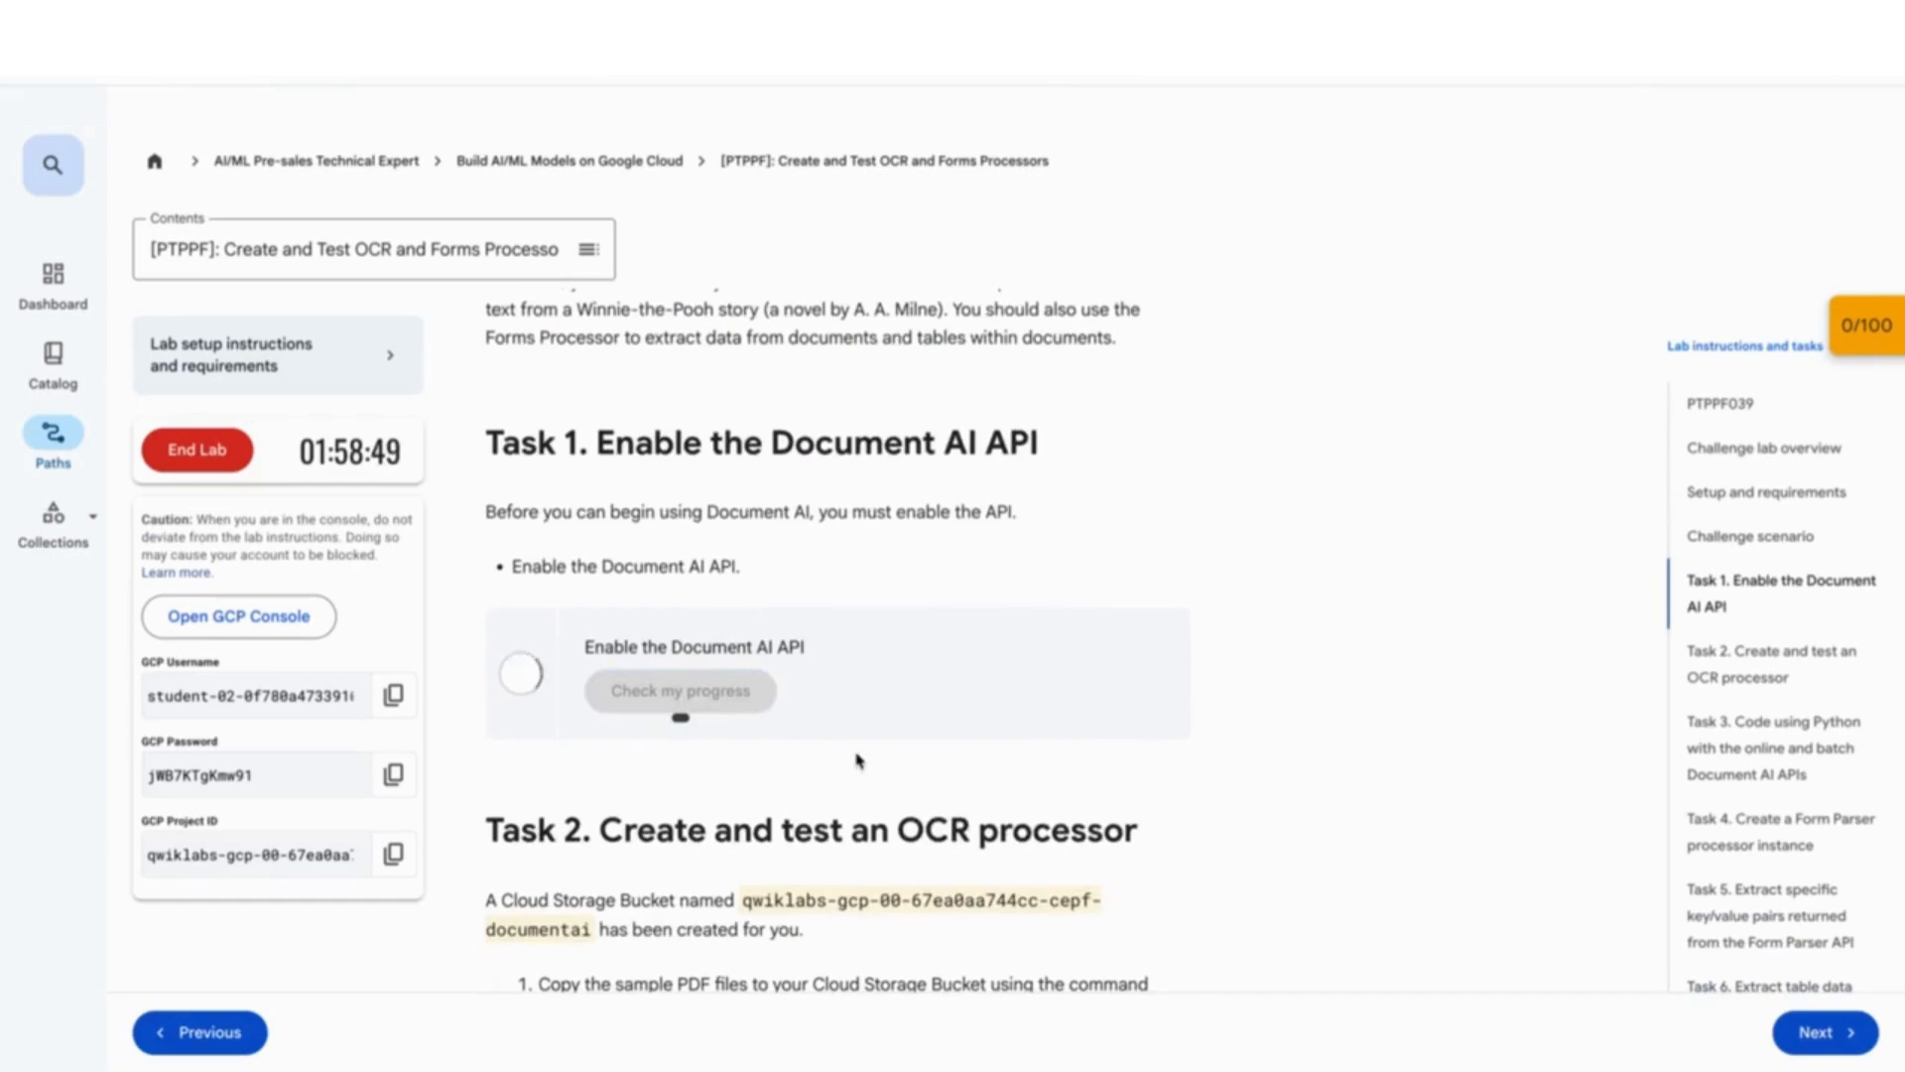
scroll(856, 752, "down", 3)
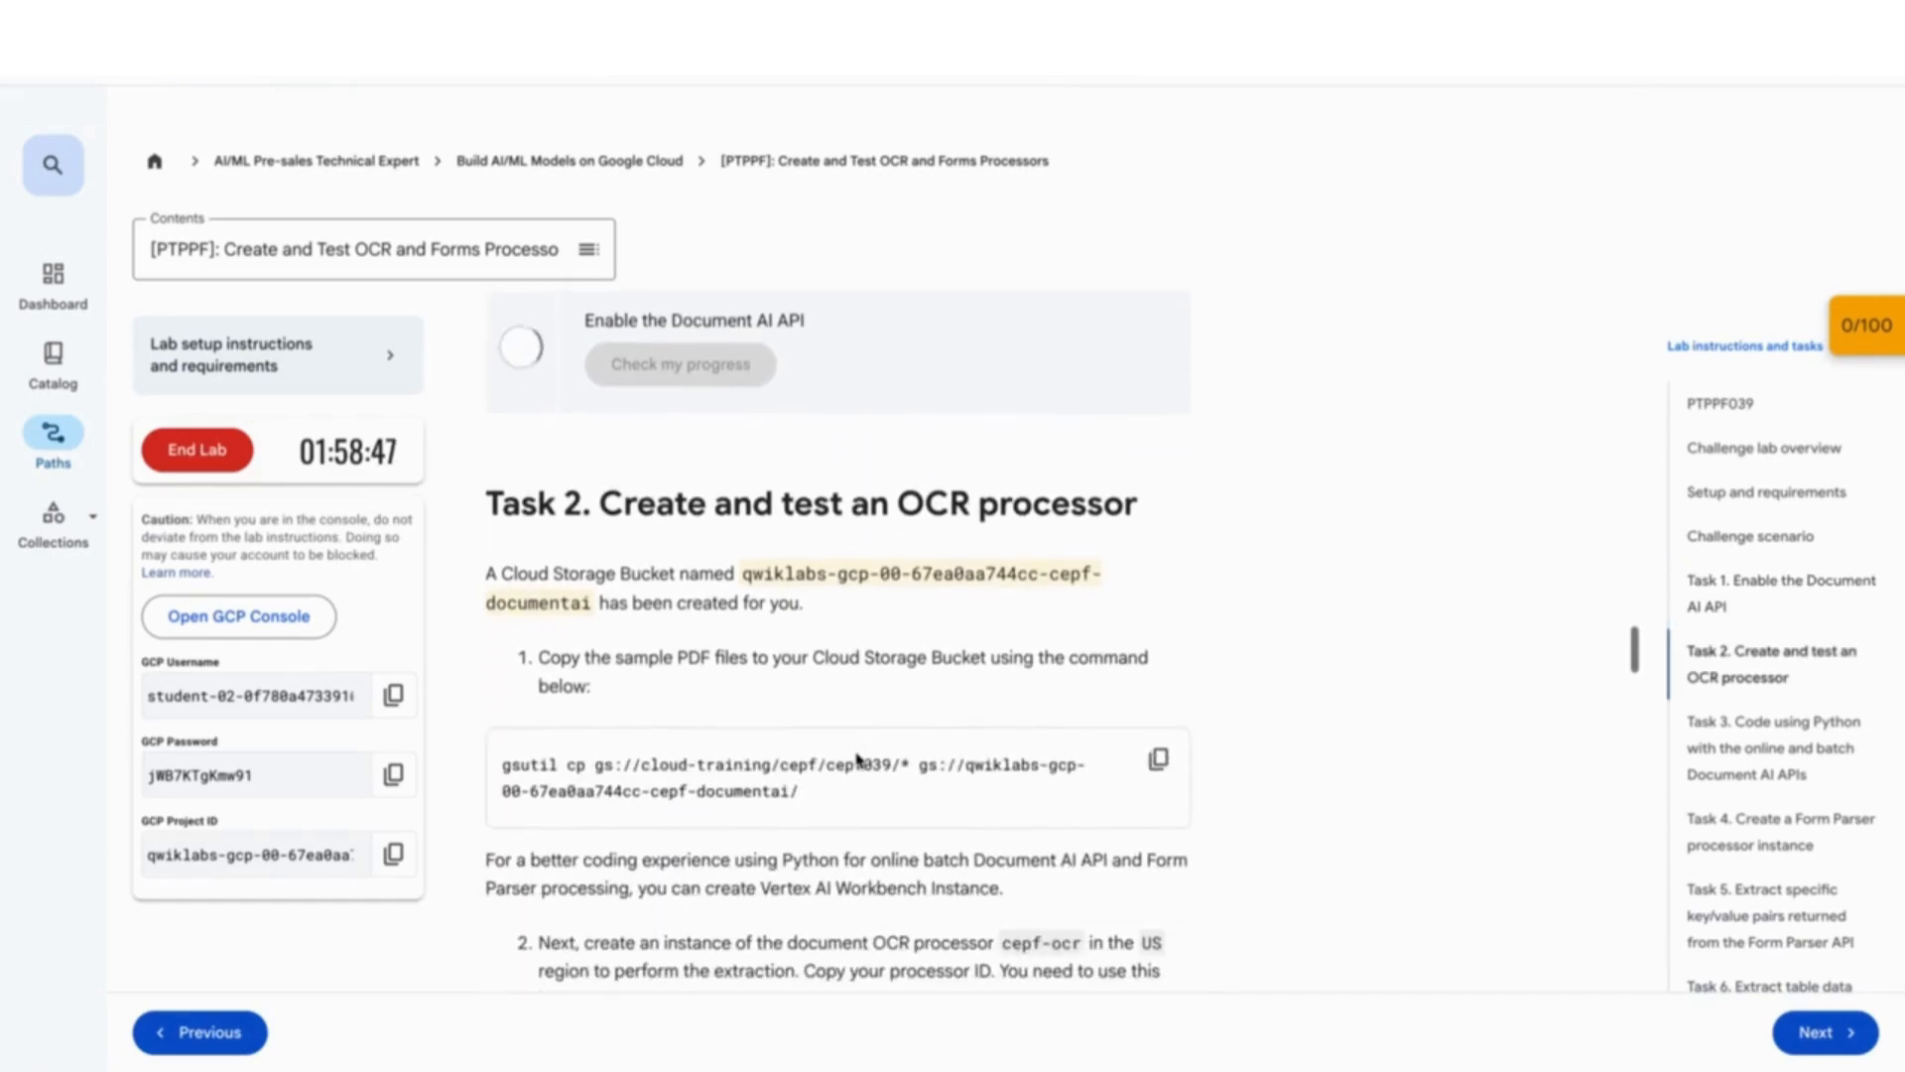
left_click(1161, 781)
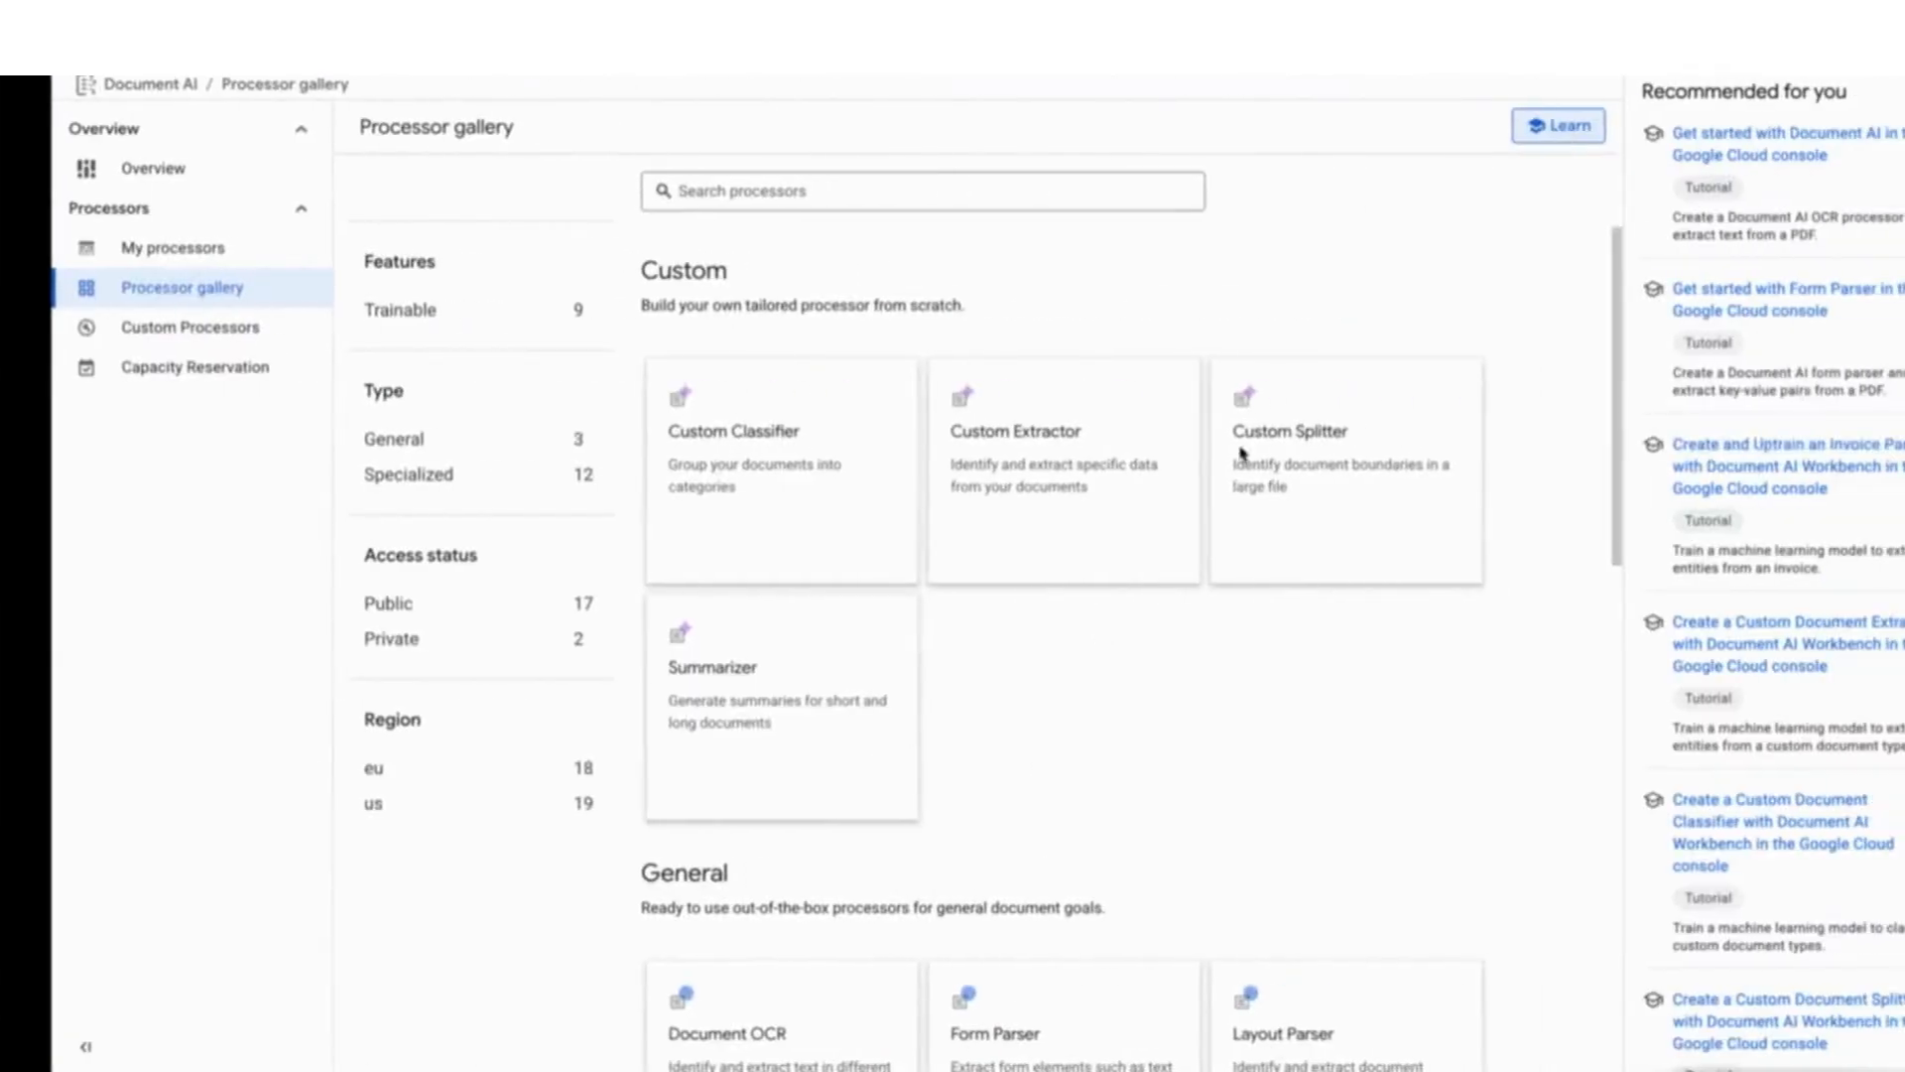
- Close the Tutorial panel, then start and authorize Cloud Shell below the processor gallery
left_click(1874, 56)
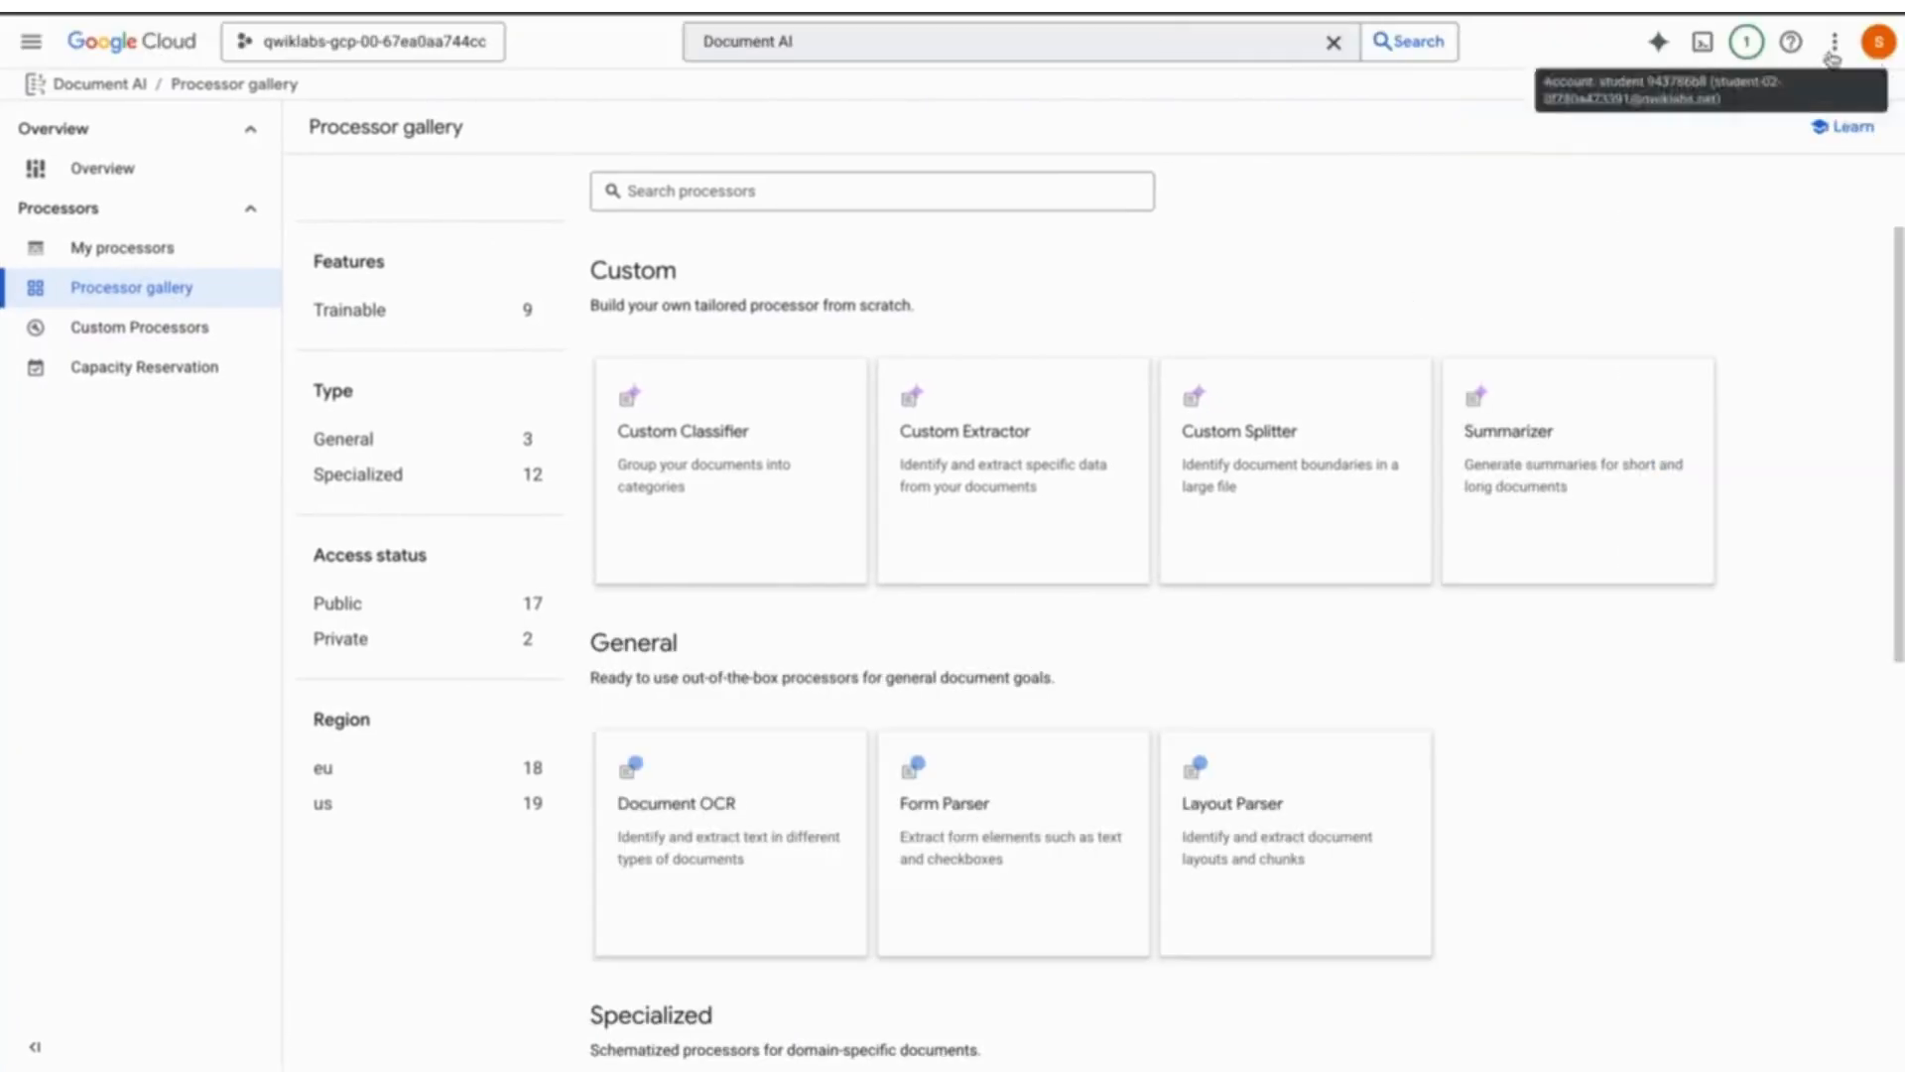
left_click(1707, 42)
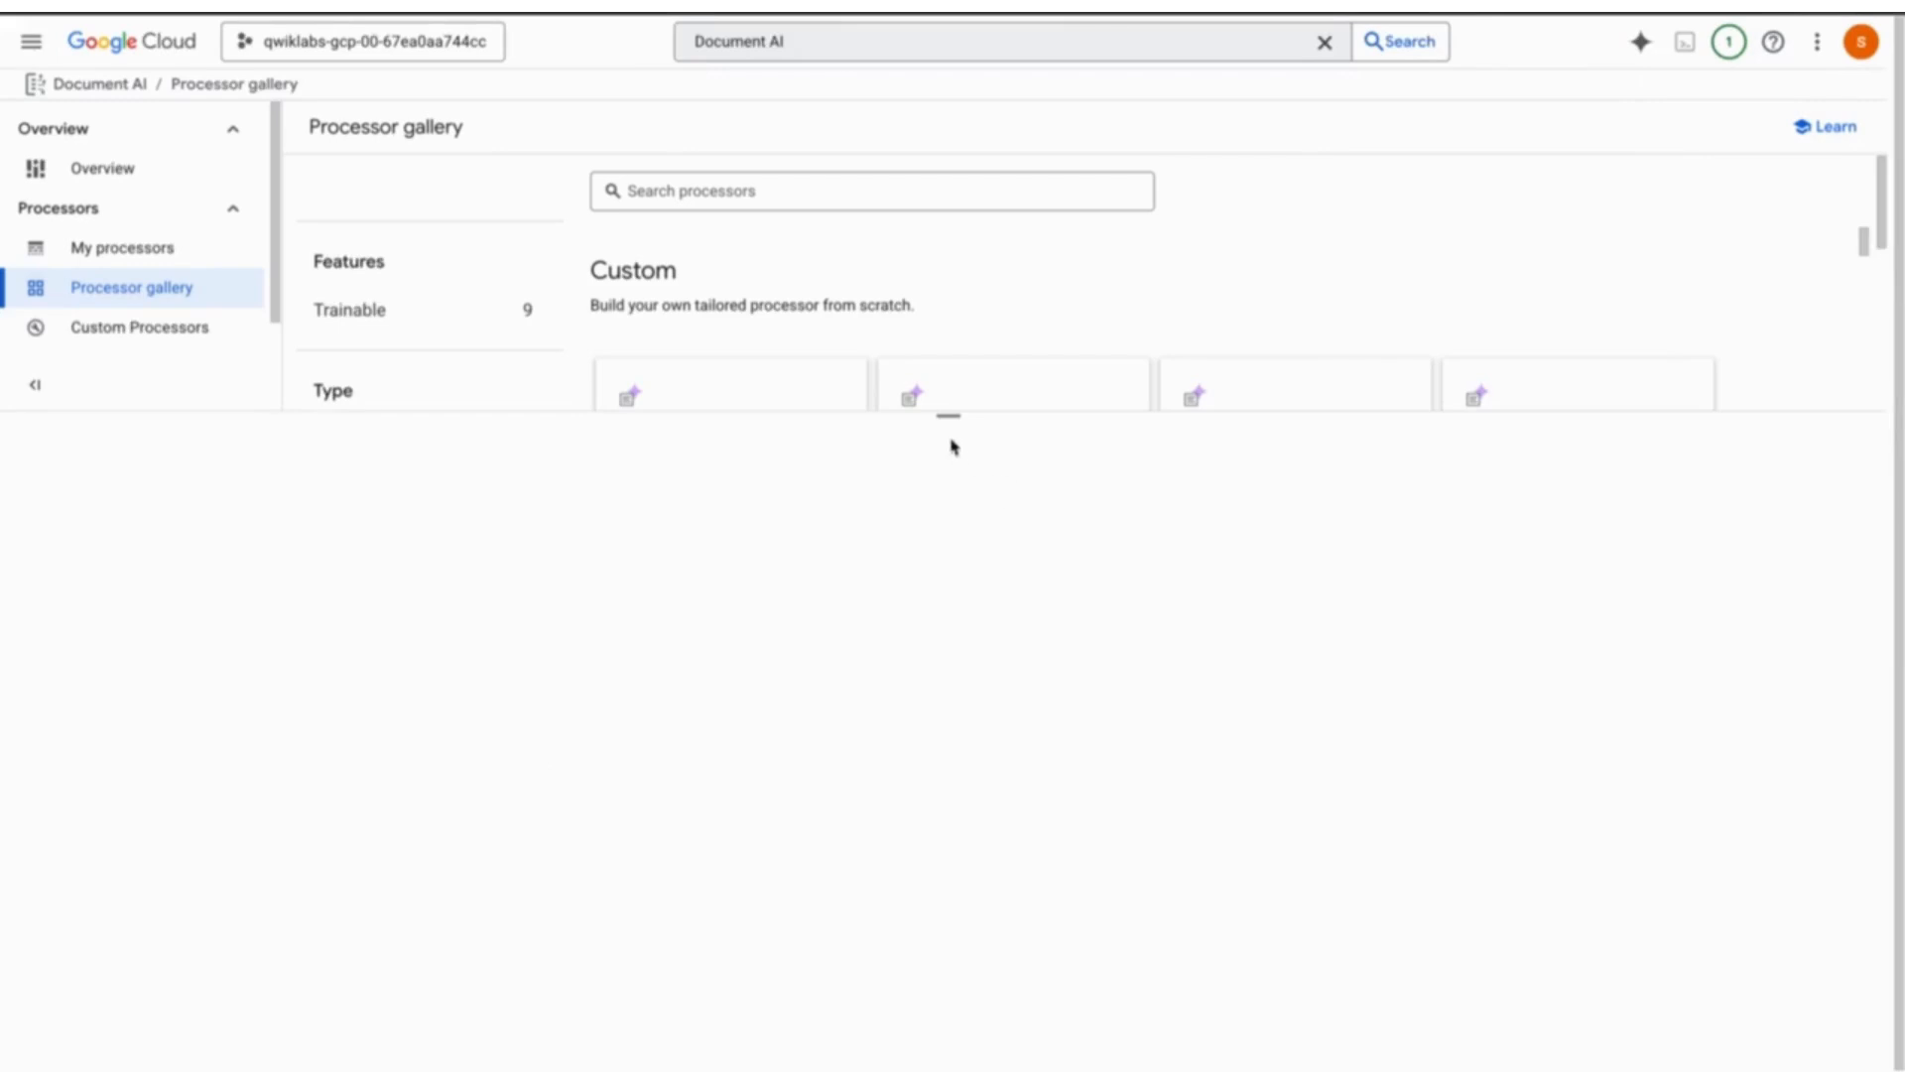
left_click_drag(956, 448, 955, 647)
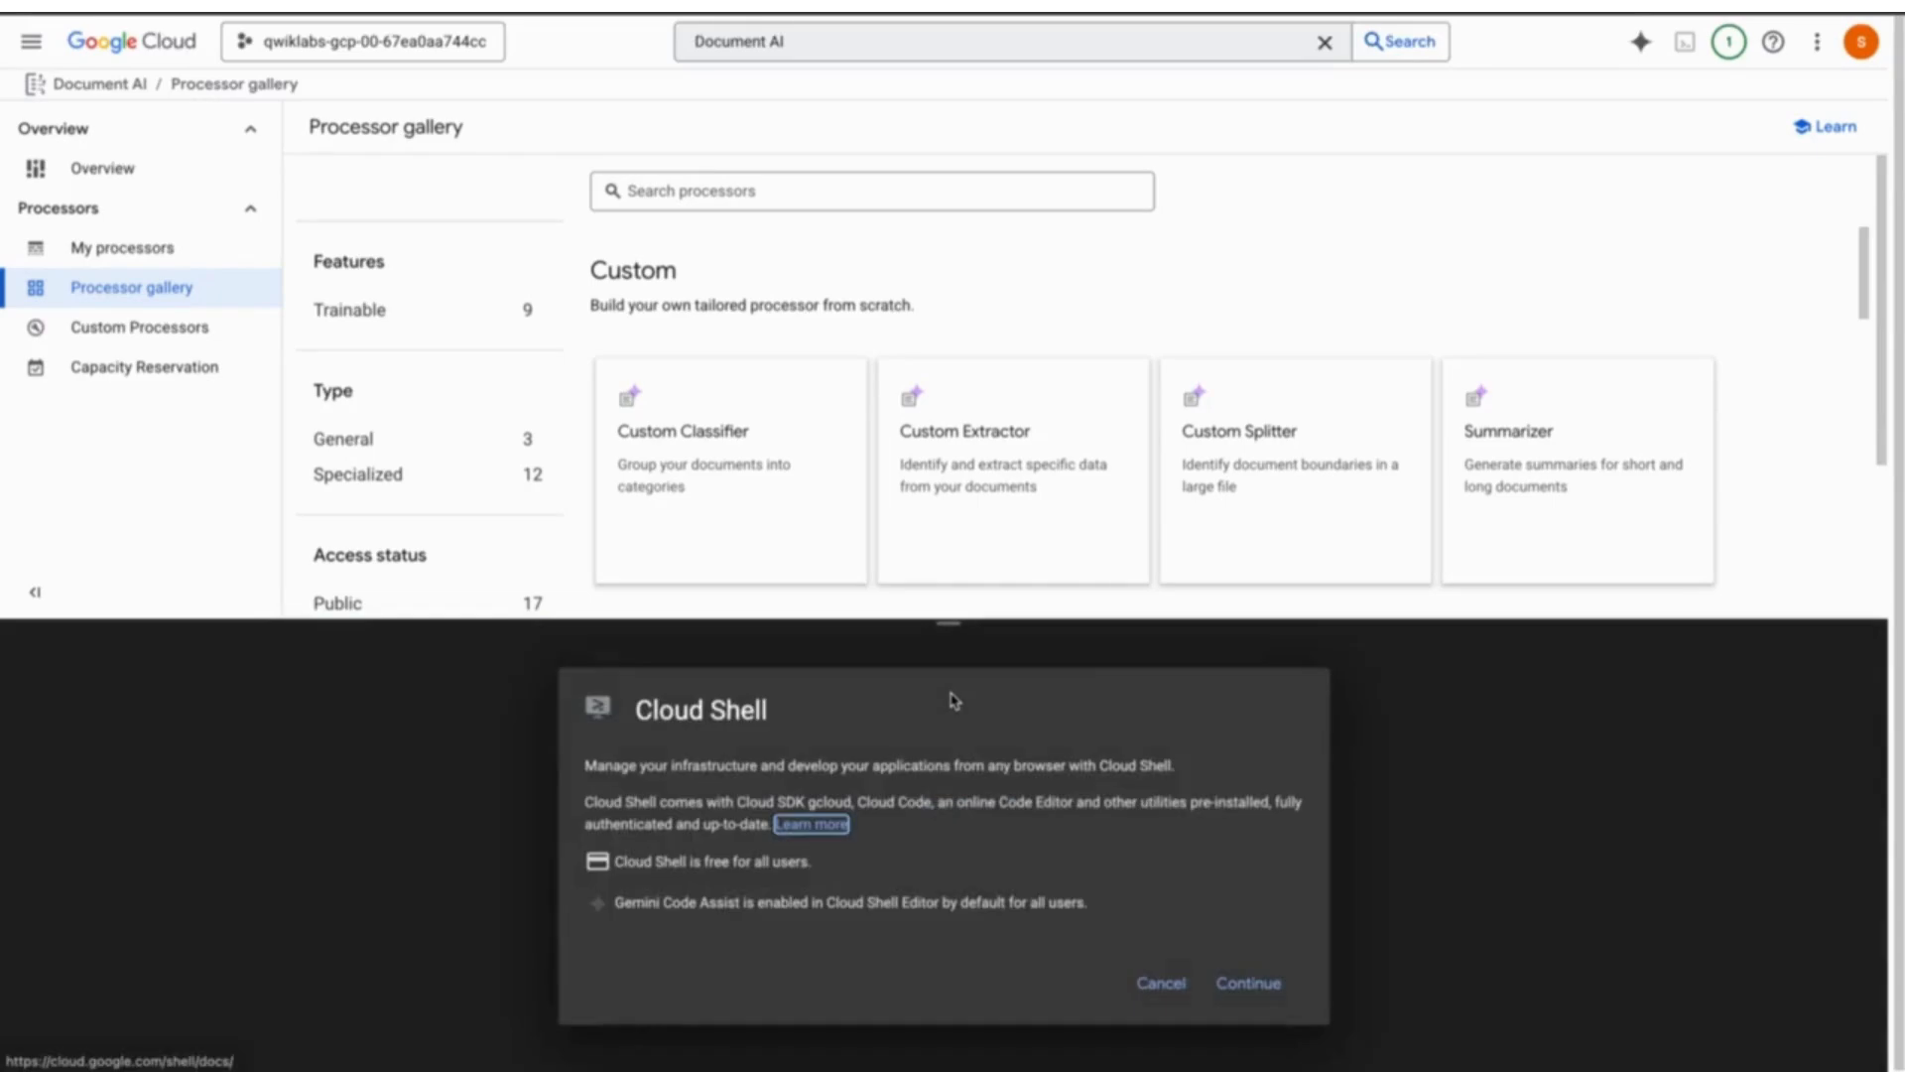
left_click(1268, 990)
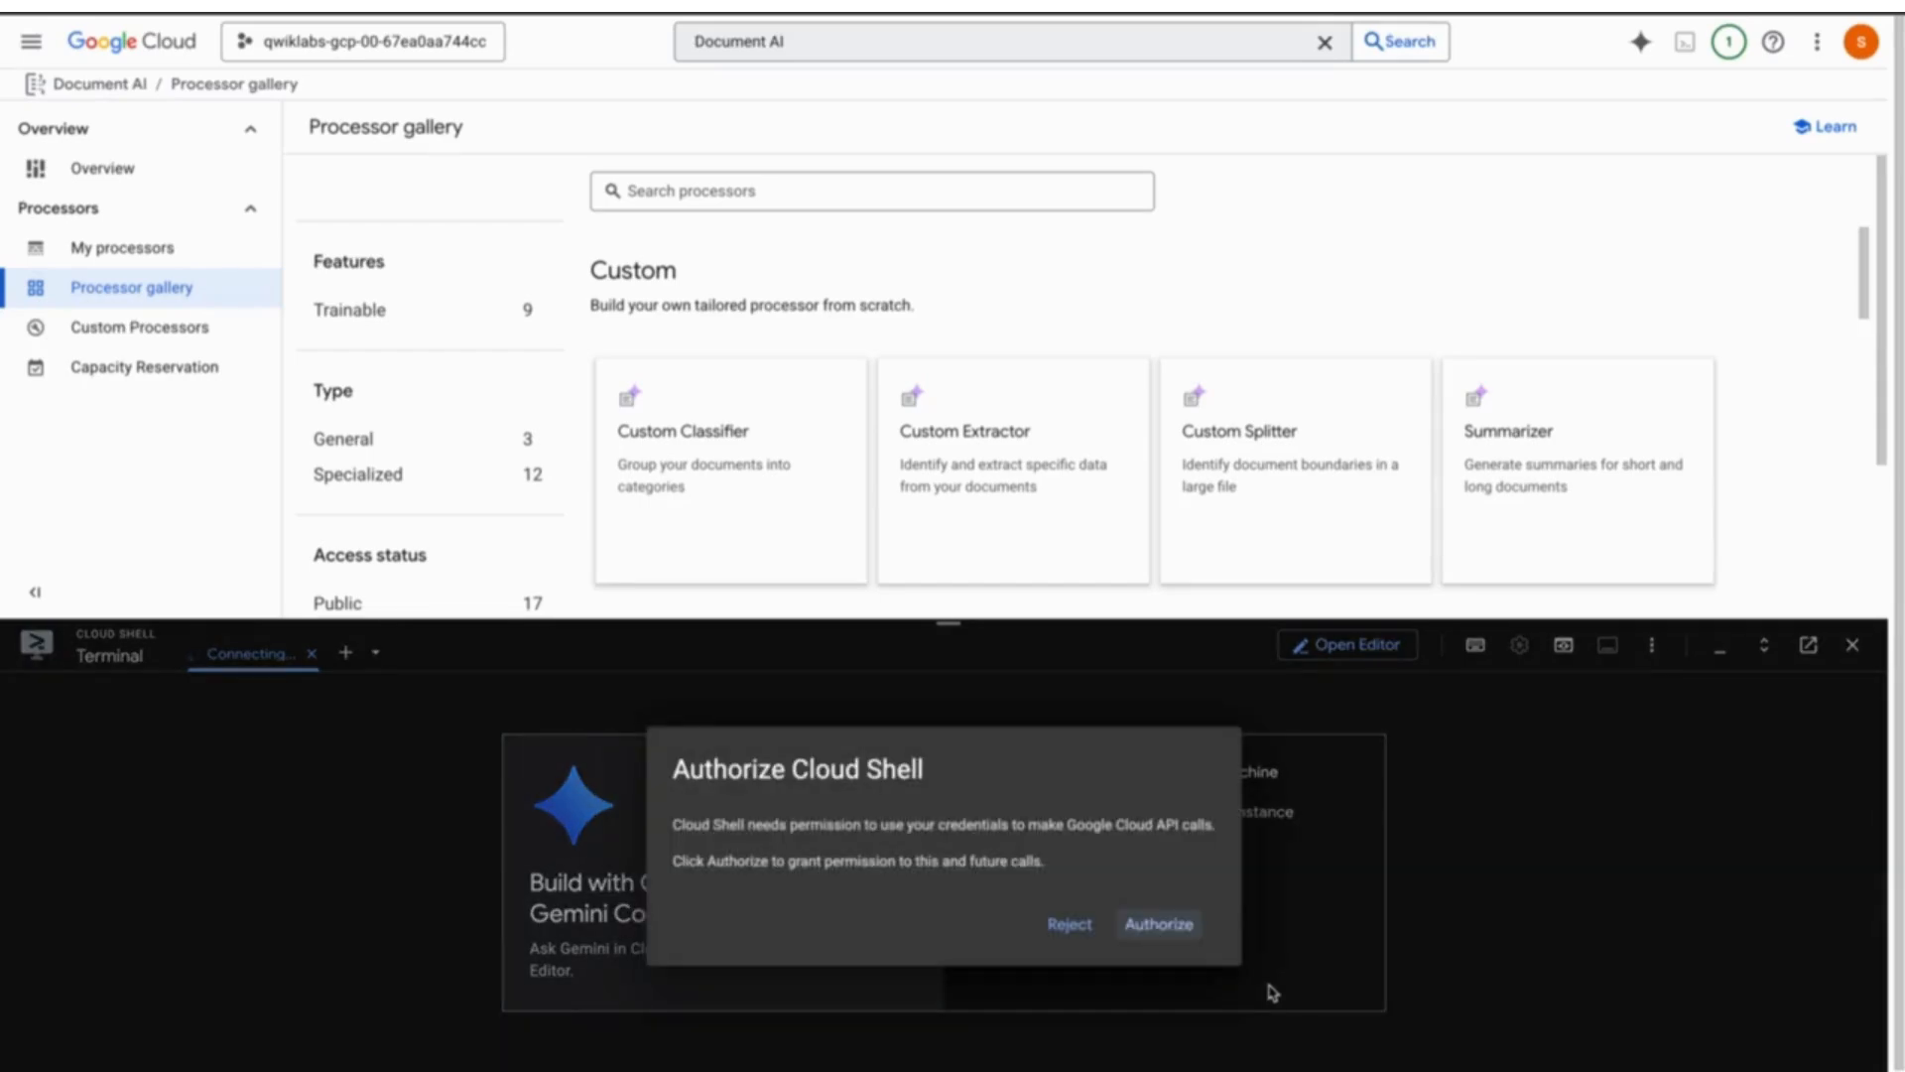
left_click(1184, 930)
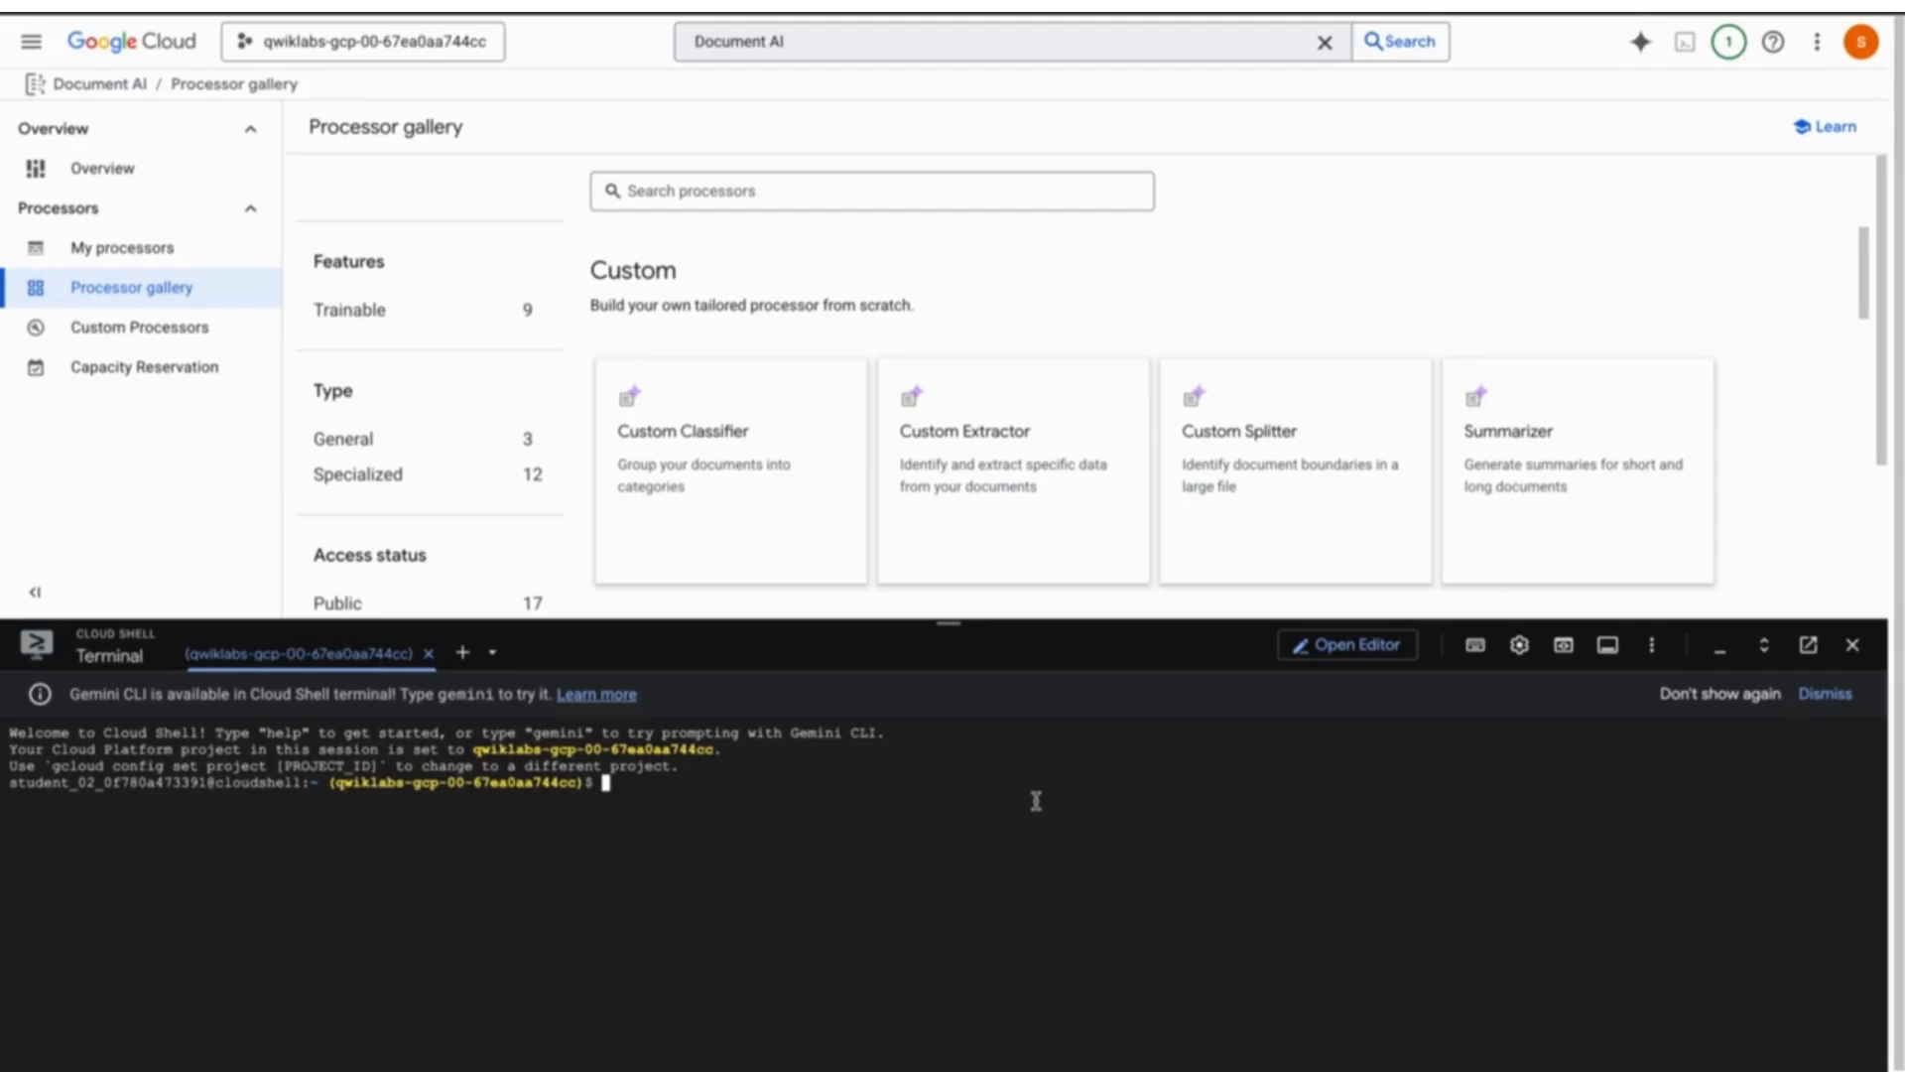
- Run the gsutil copy, placing 4 sample PDFs (18.1 MiB) into the cepf-documentai bucket
key("ctrl+v")
key("Return")
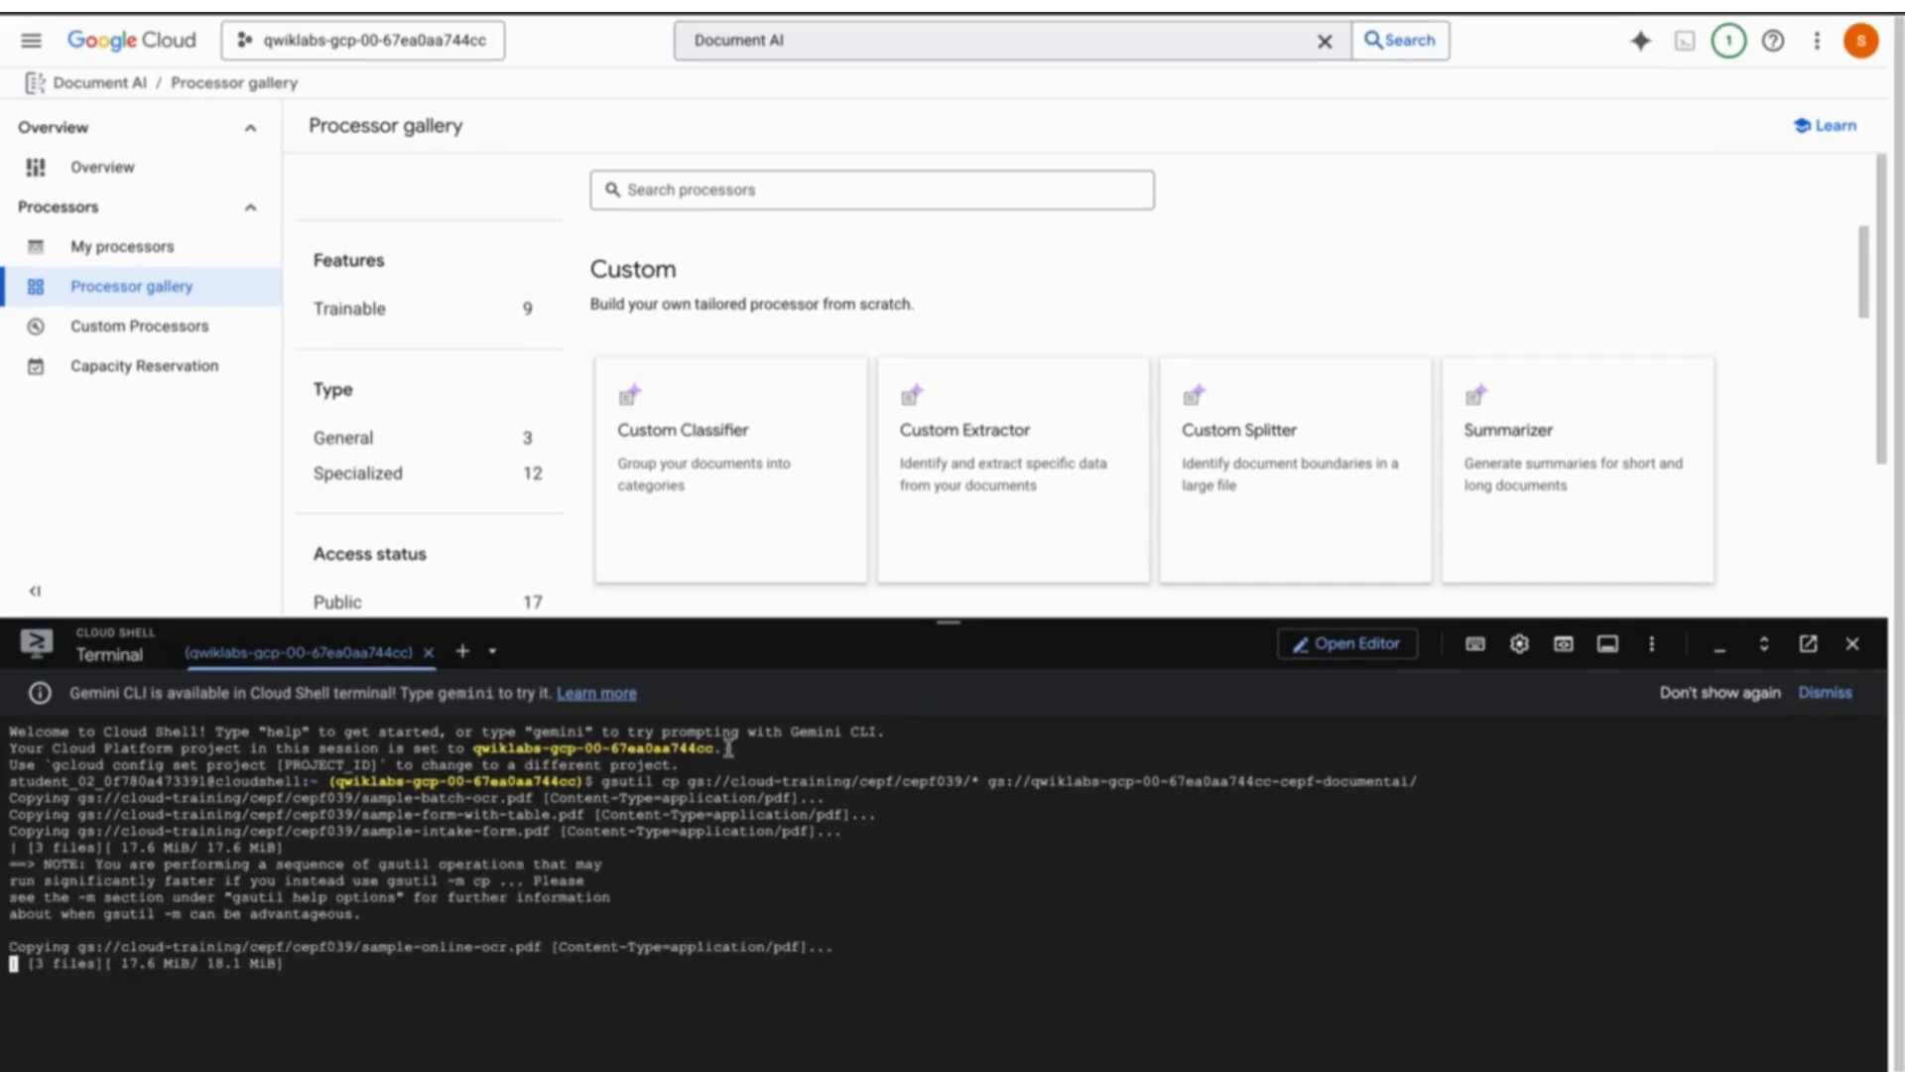
left_click_drag(958, 622, 958, 586)
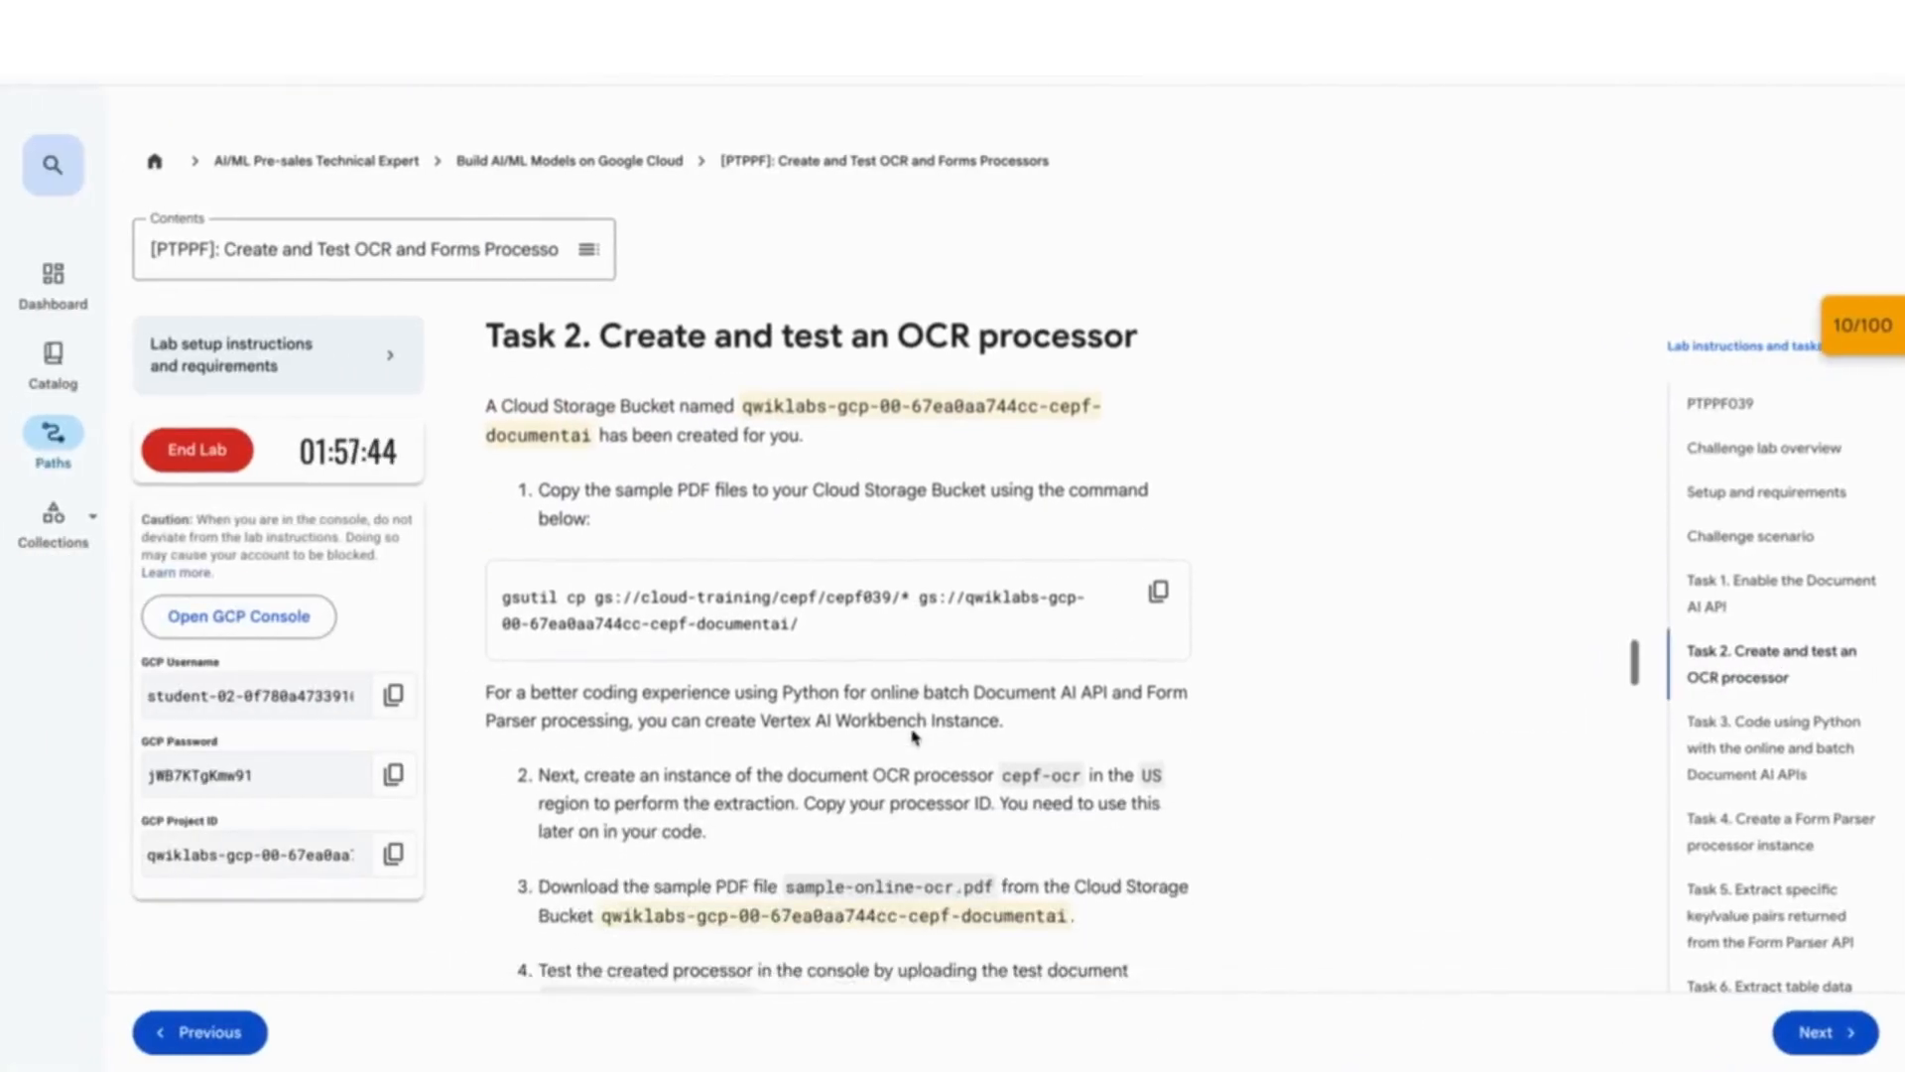
- Highlight 'Vertex AI Workbench' in Task 2's note about creating a Workbench instance
scroll(913, 737, "down", 3)
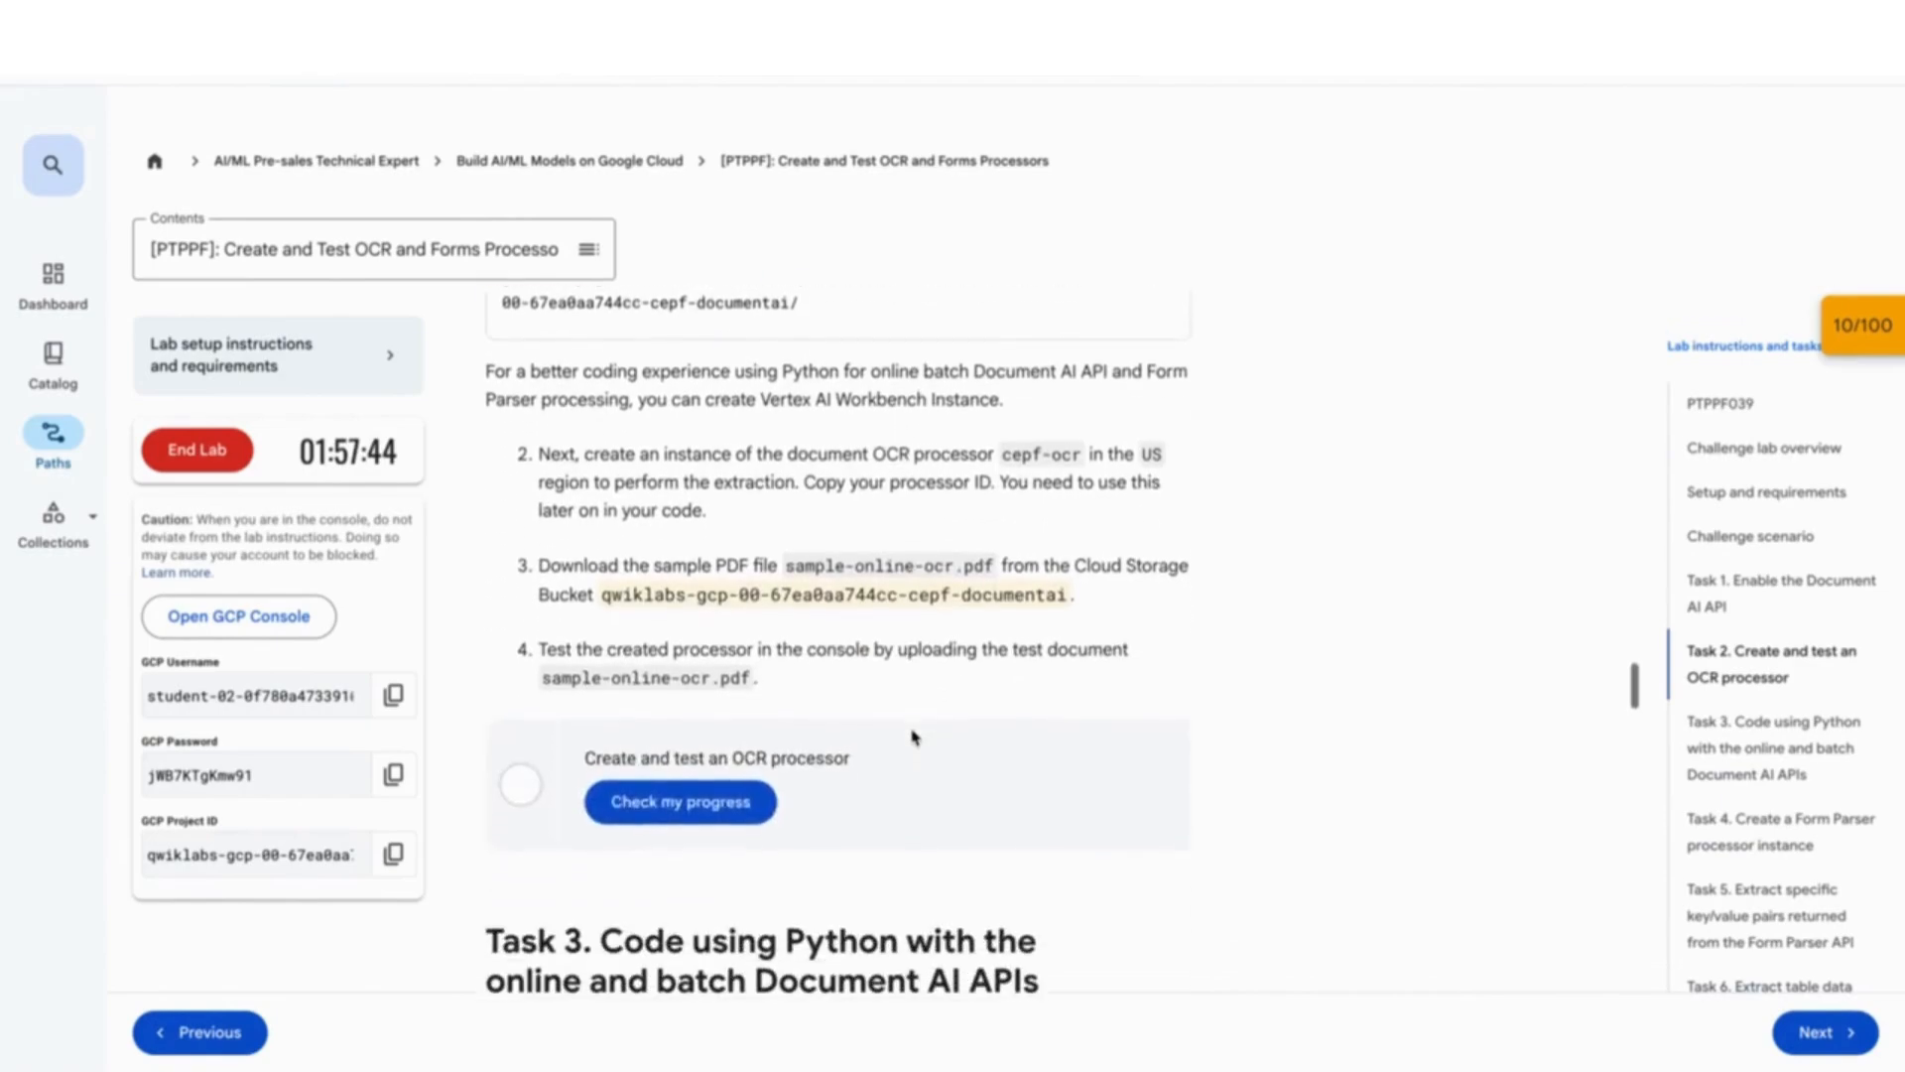
scroll(778, 774, "up", 2)
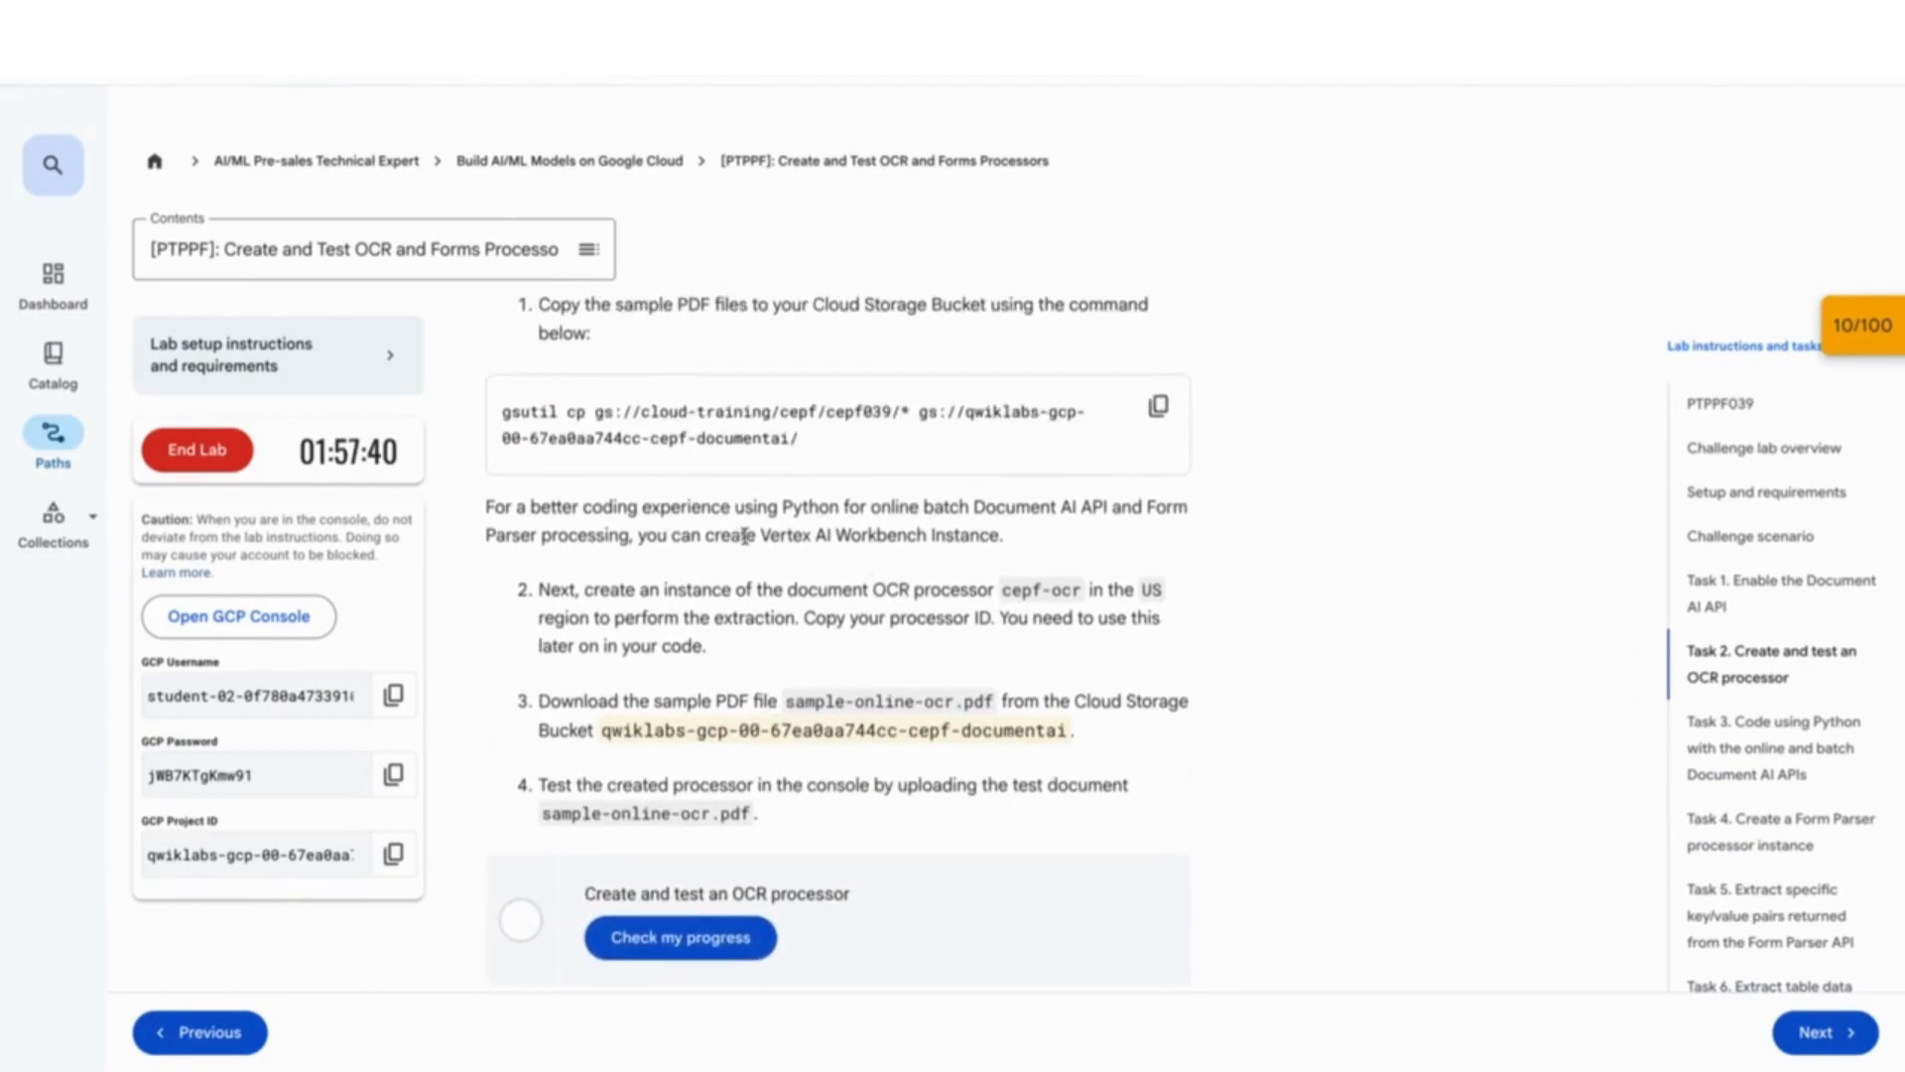
left_click_drag(759, 536, 992, 539)
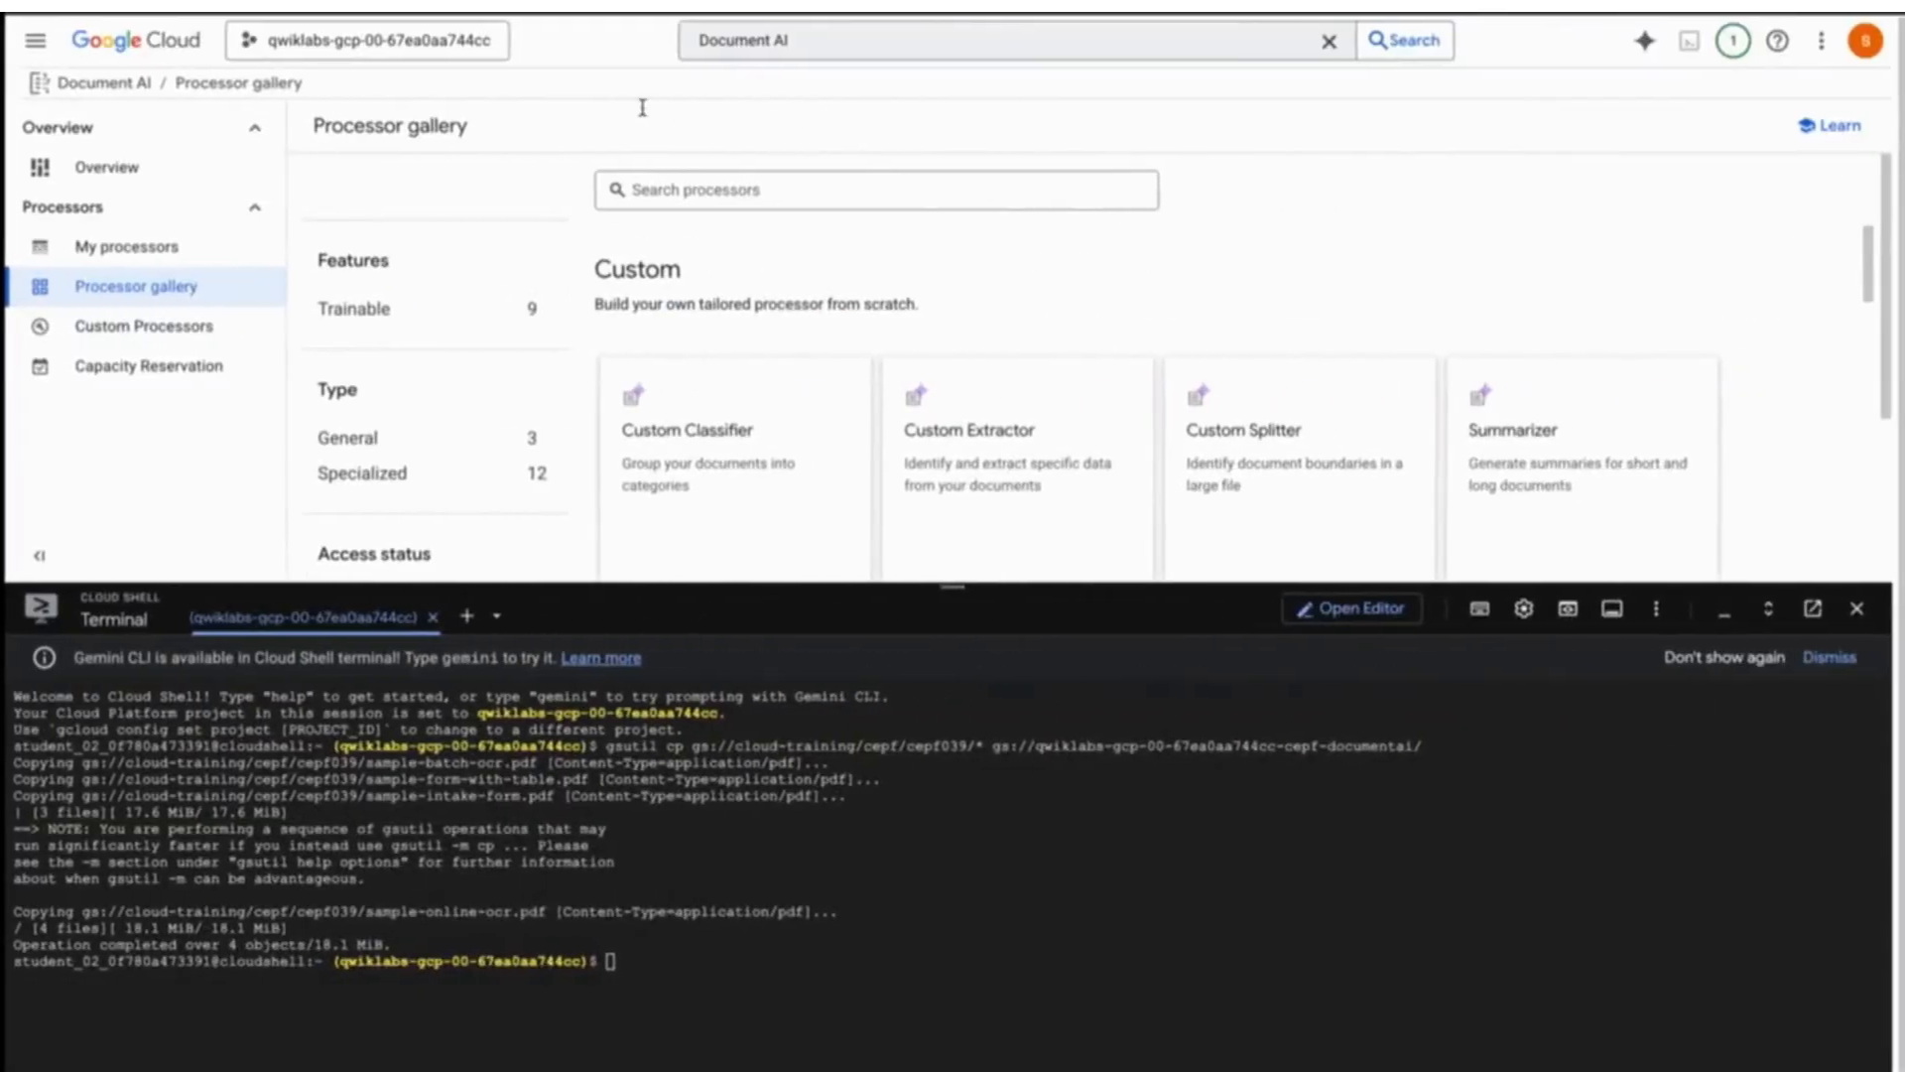
- Search for Vertex AI Workbench and reach its page, closing Cloud Shell along the way
key("slash")
type("Vertex")
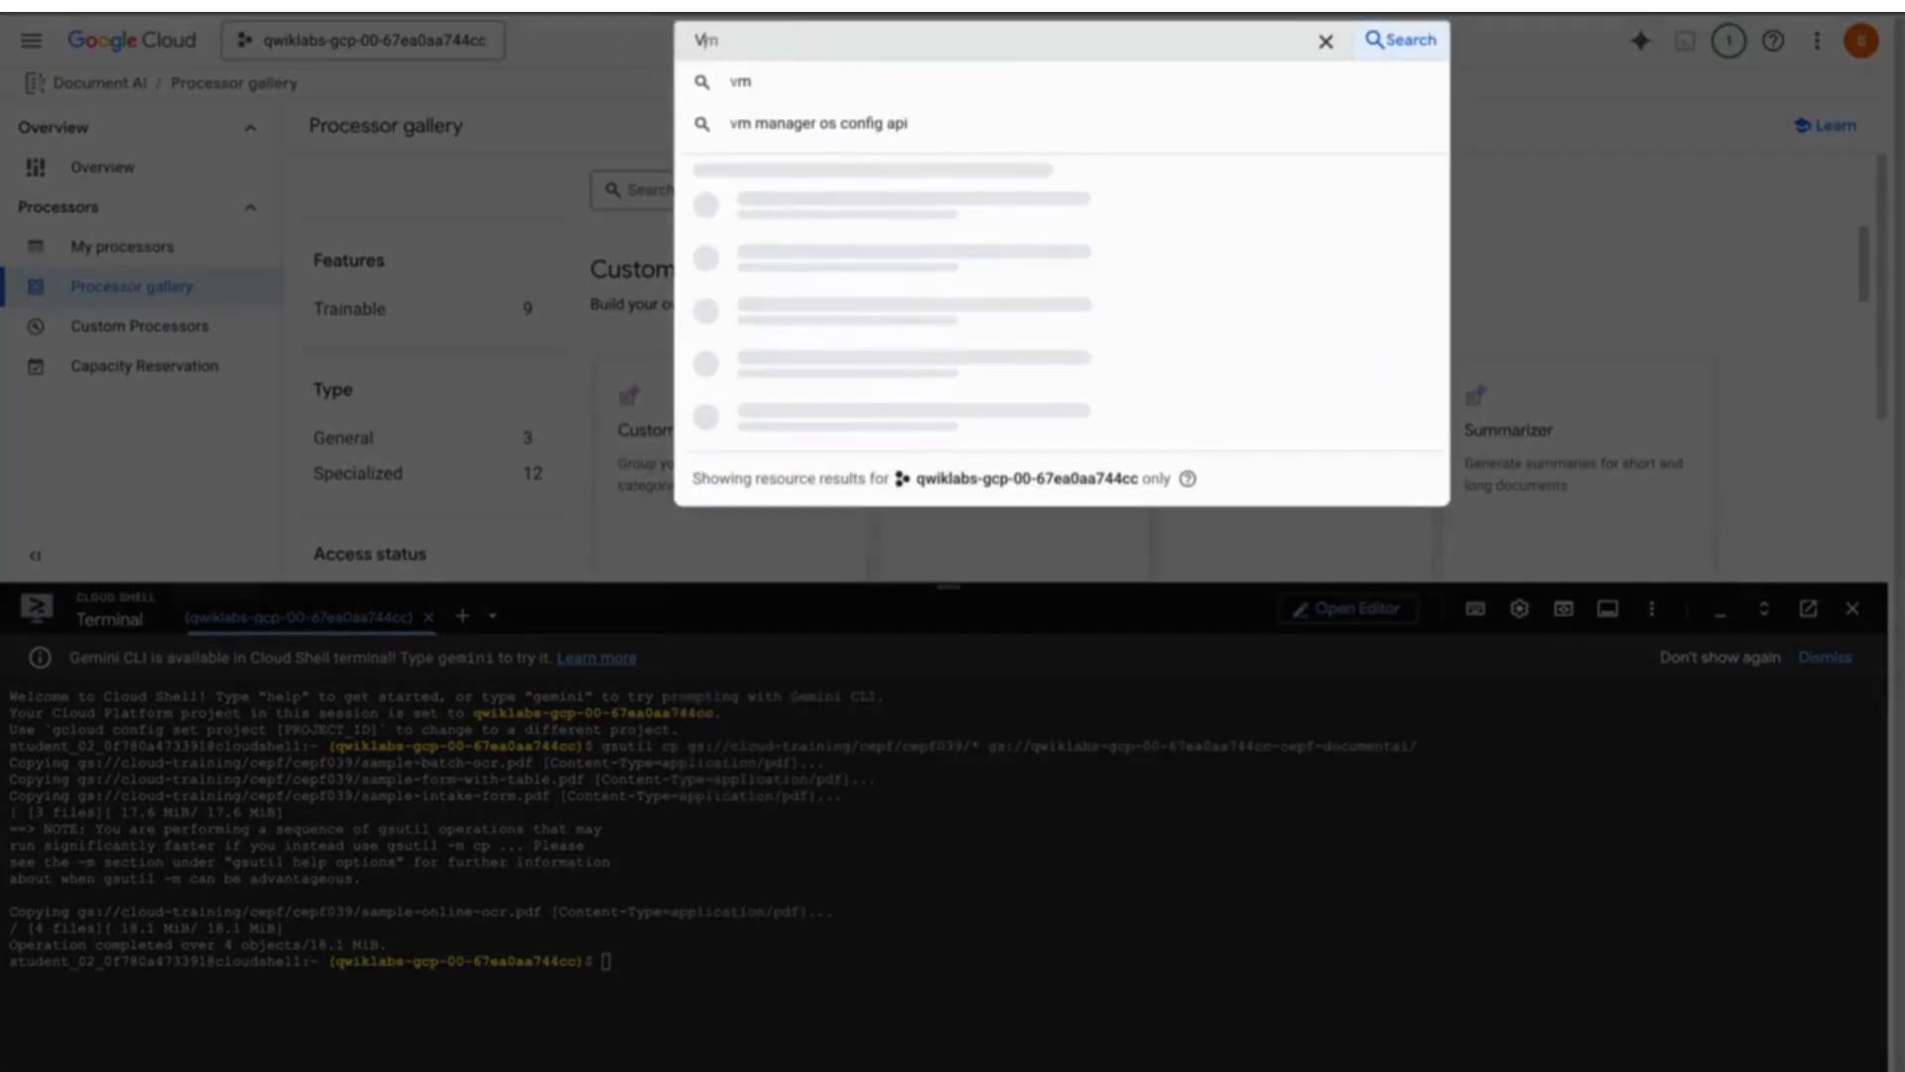
type(" AI Wo")
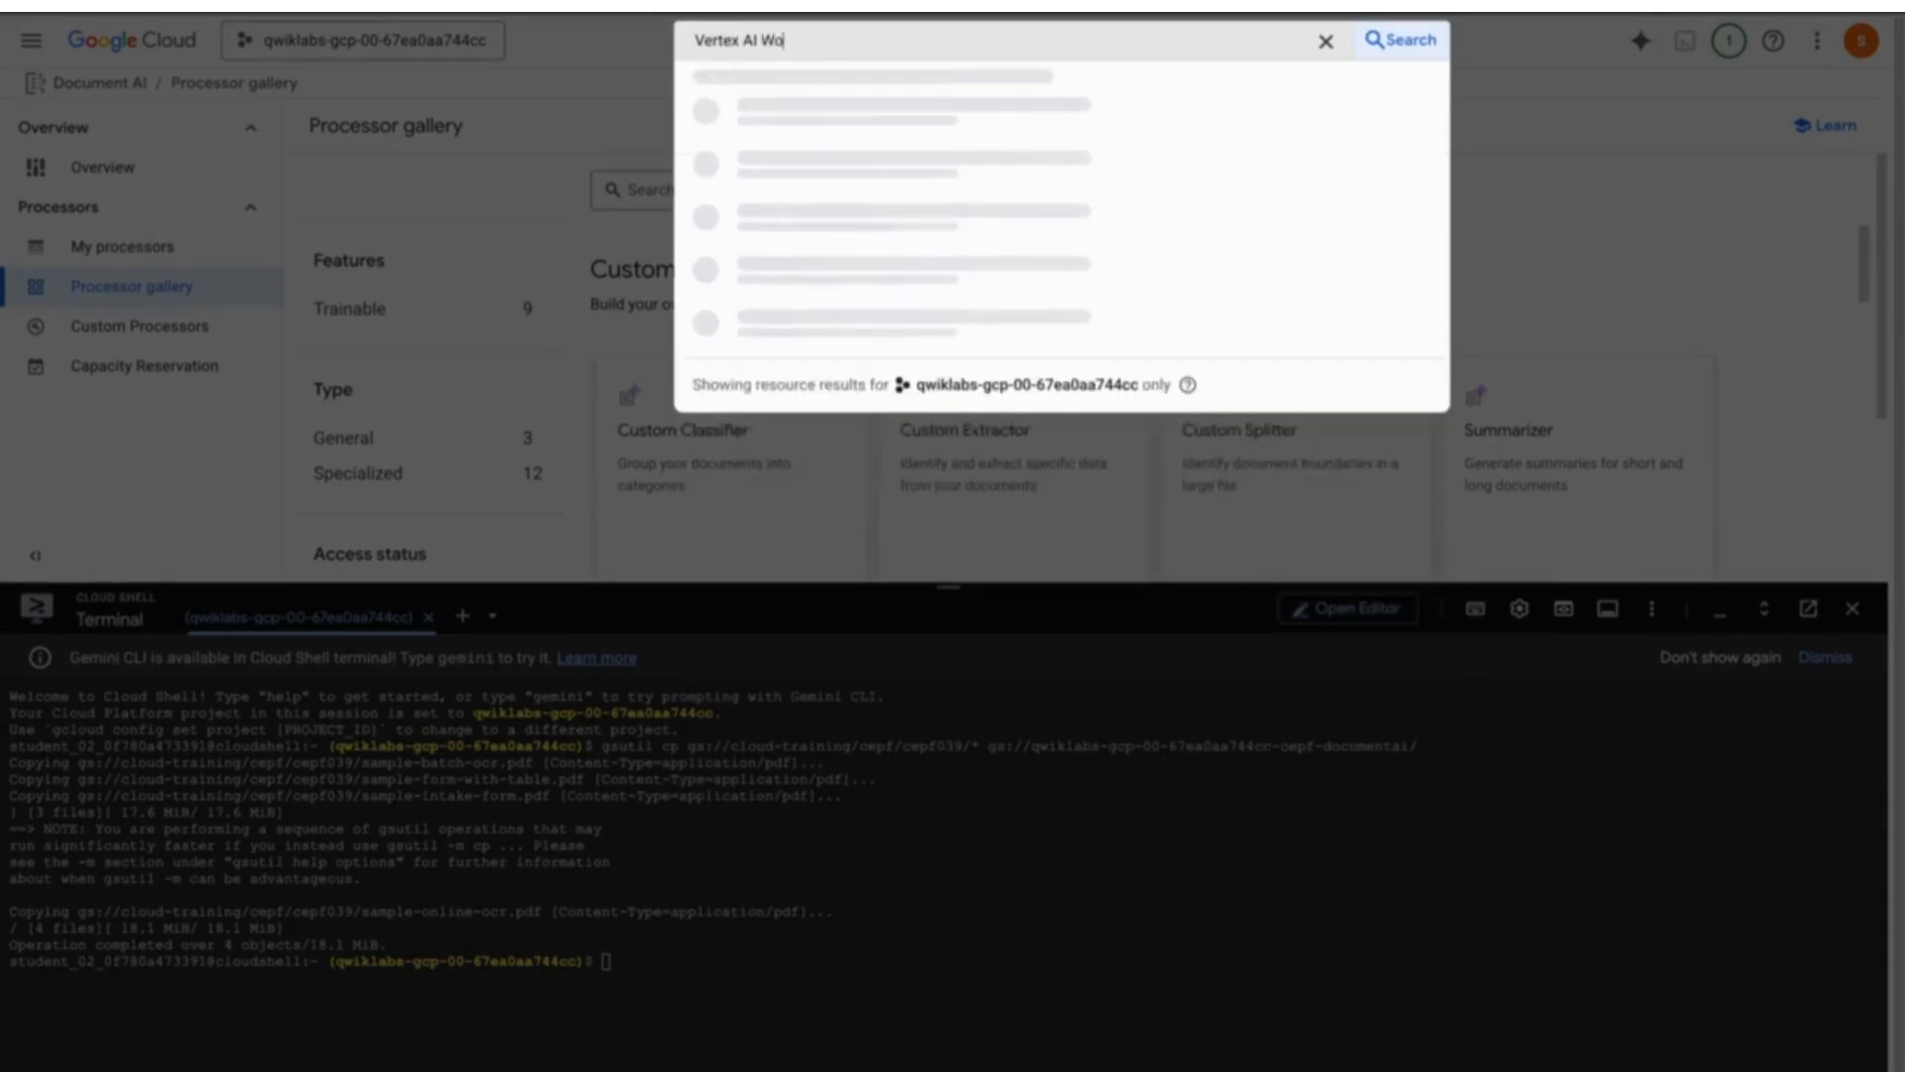
type("rk")
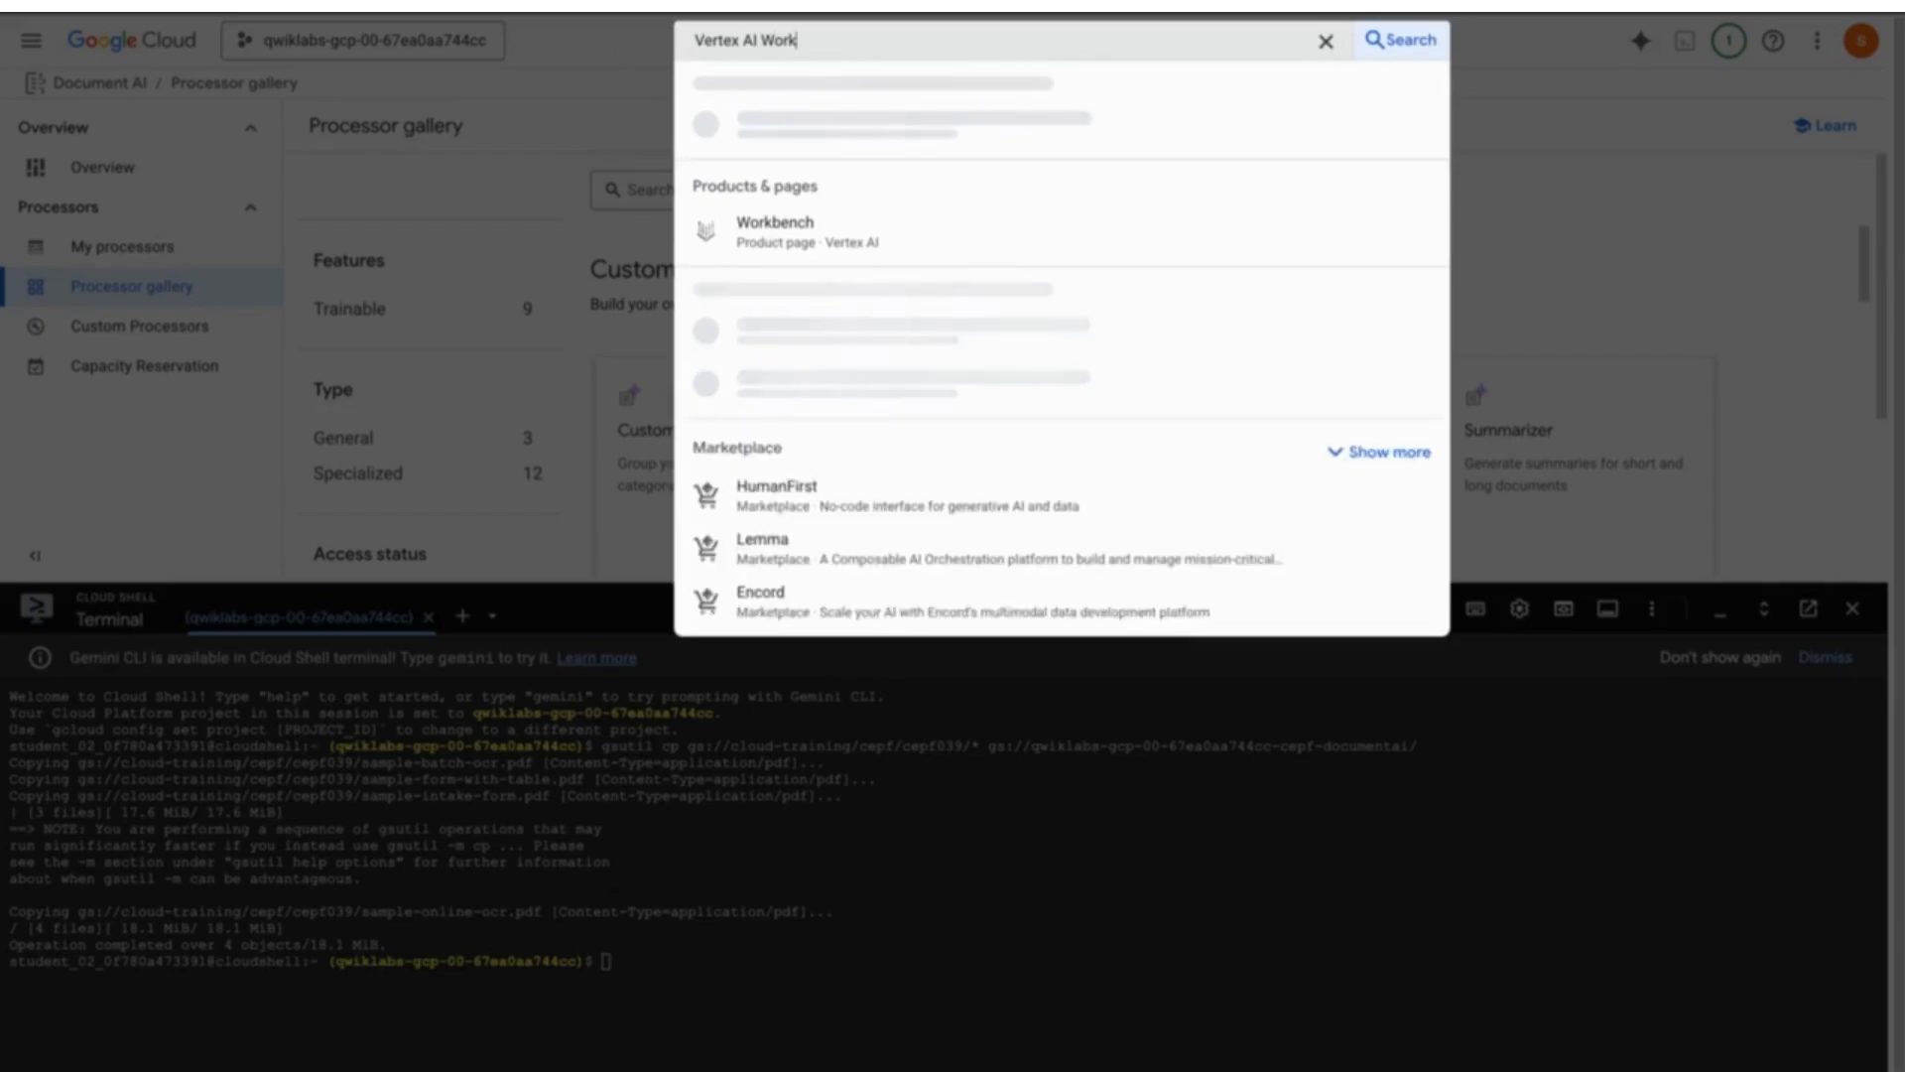
left_click(842, 132)
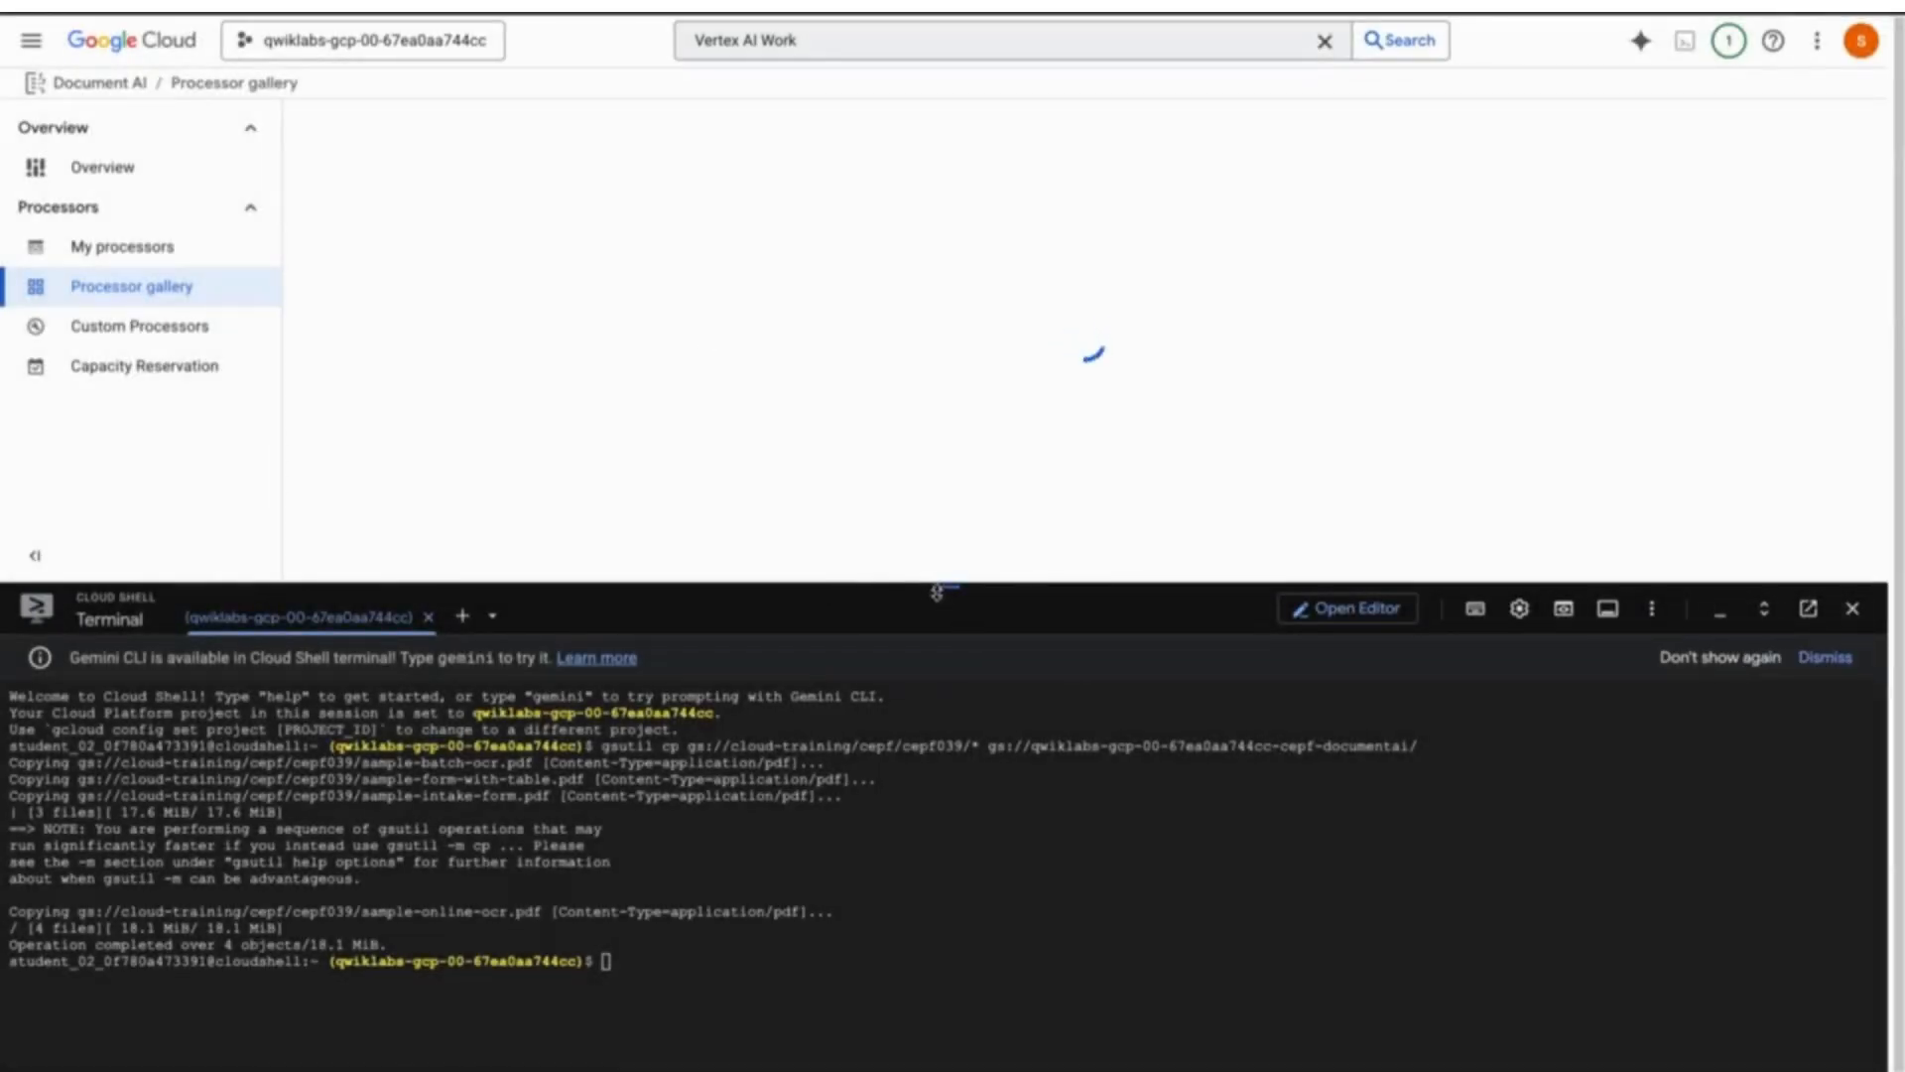
left_click(1851, 608)
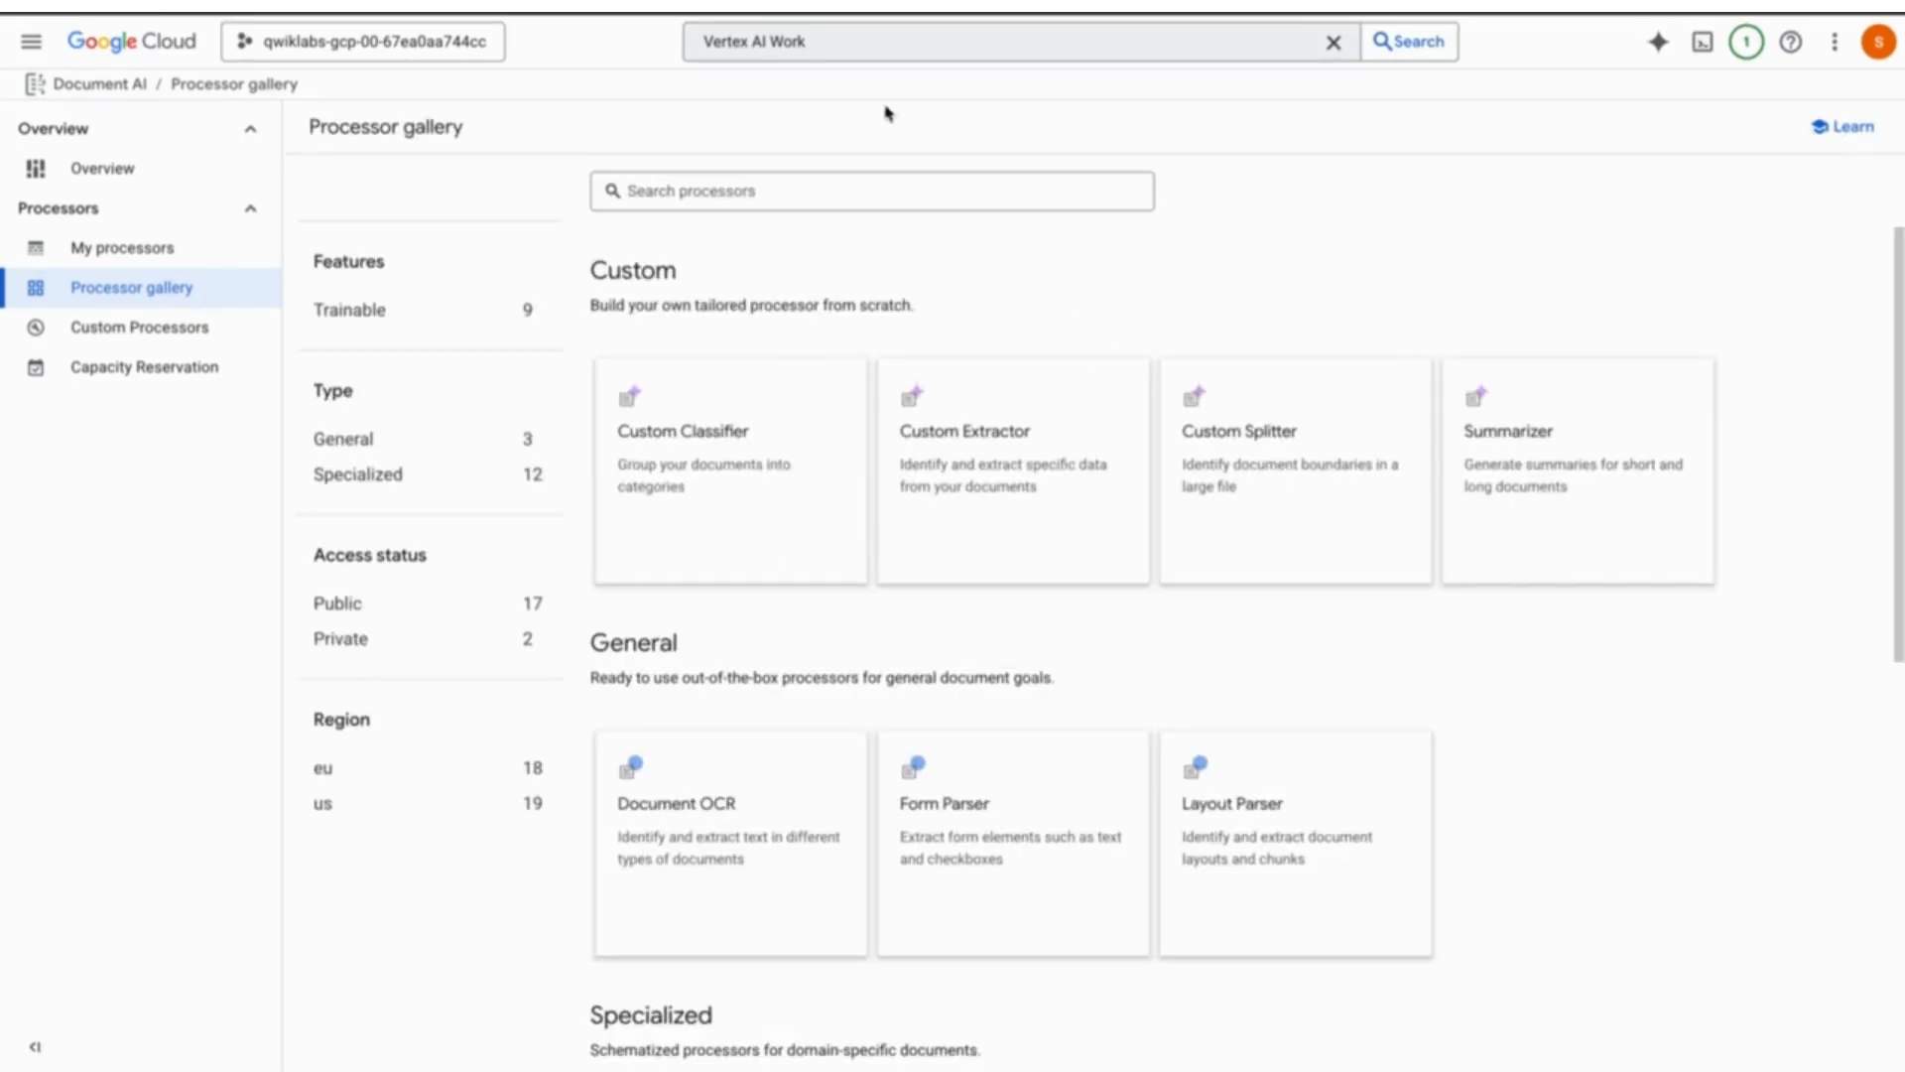
left_click(854, 39)
left_click(821, 142)
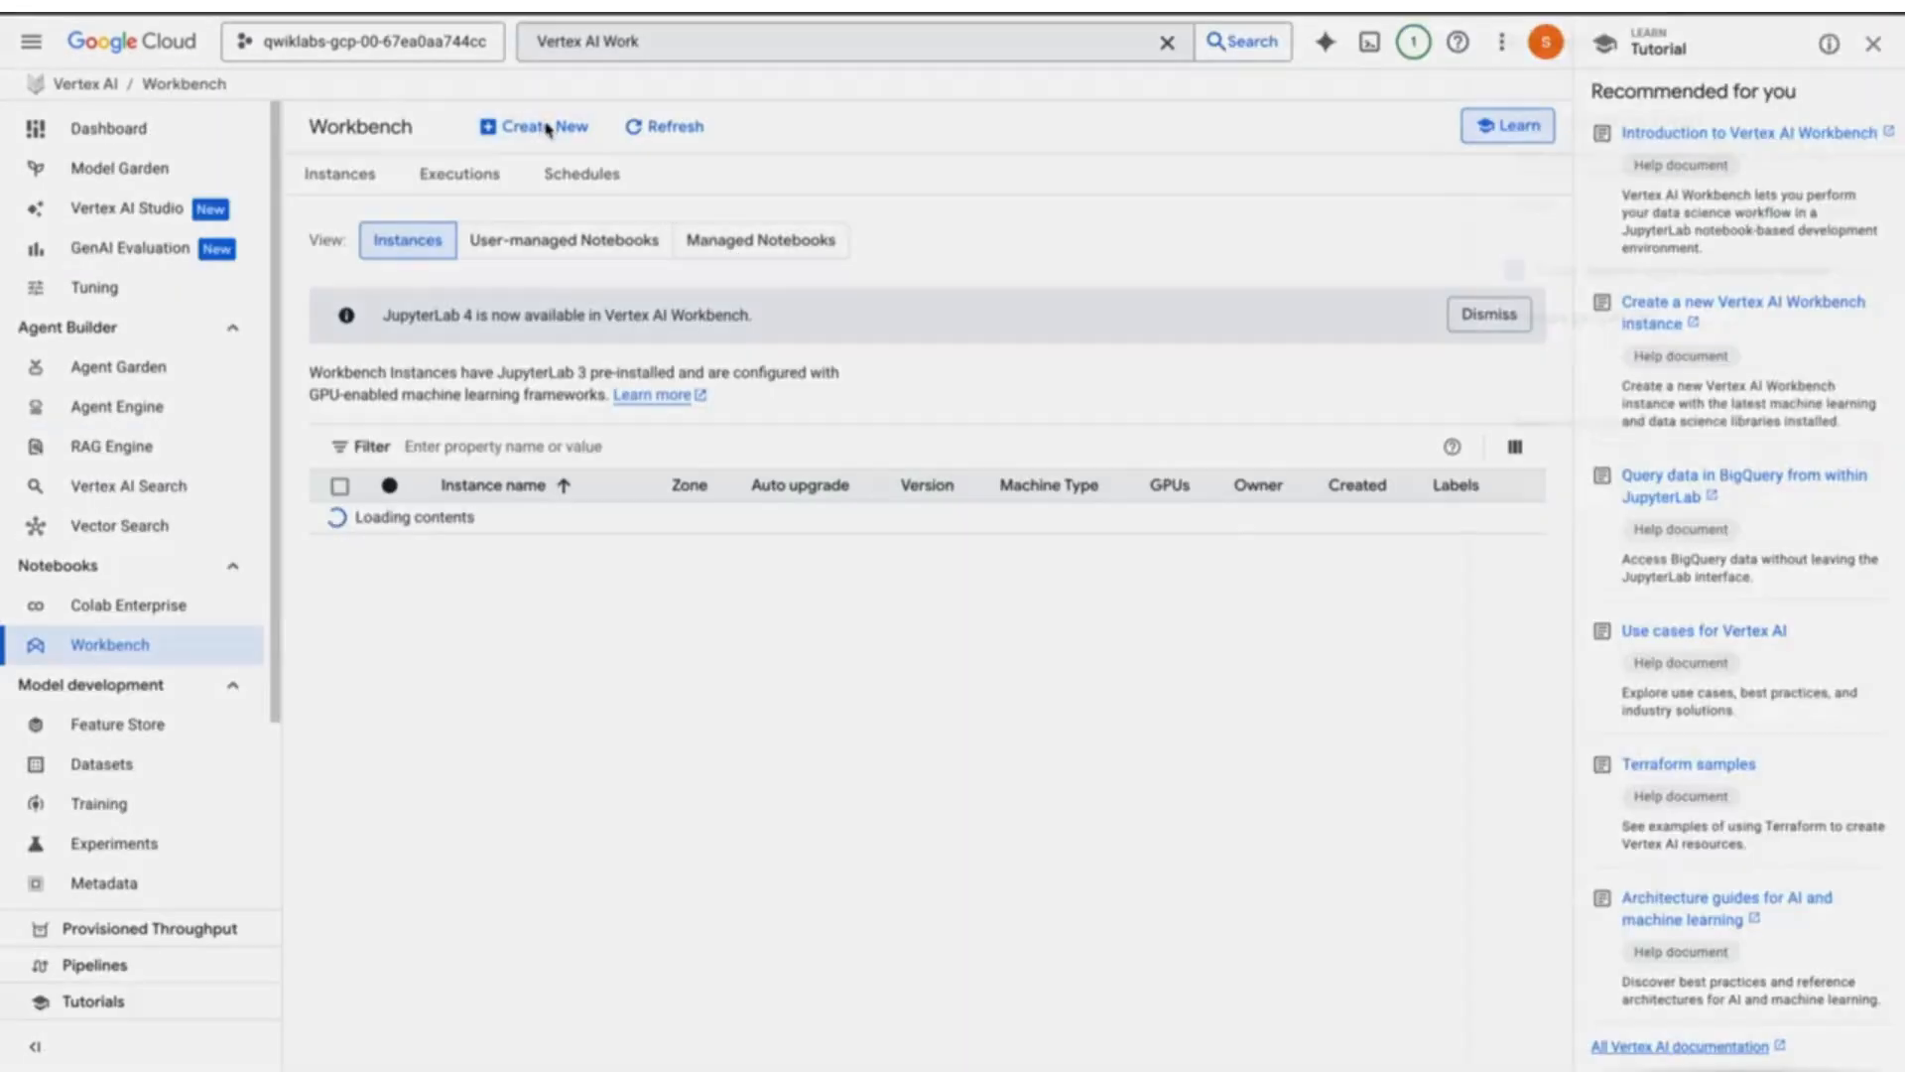
left_click(545, 127)
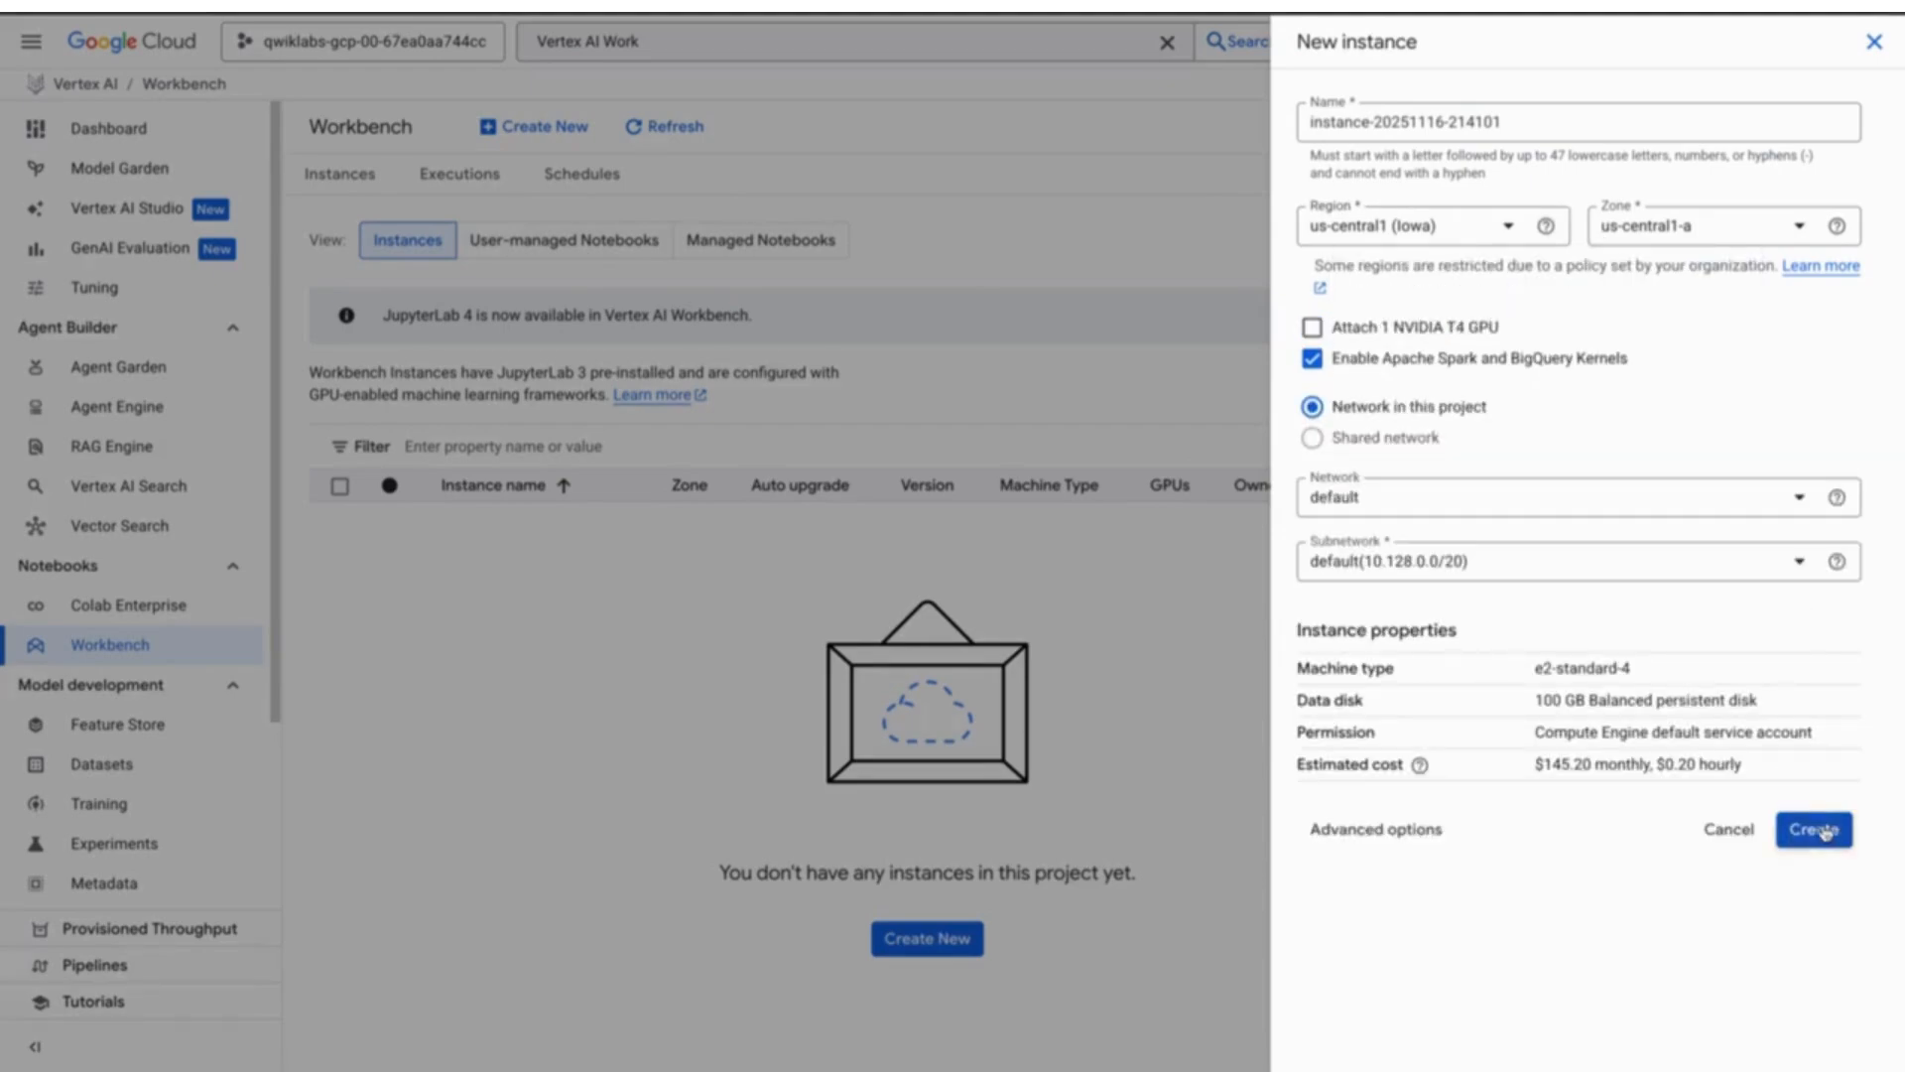
left_click(1822, 832)
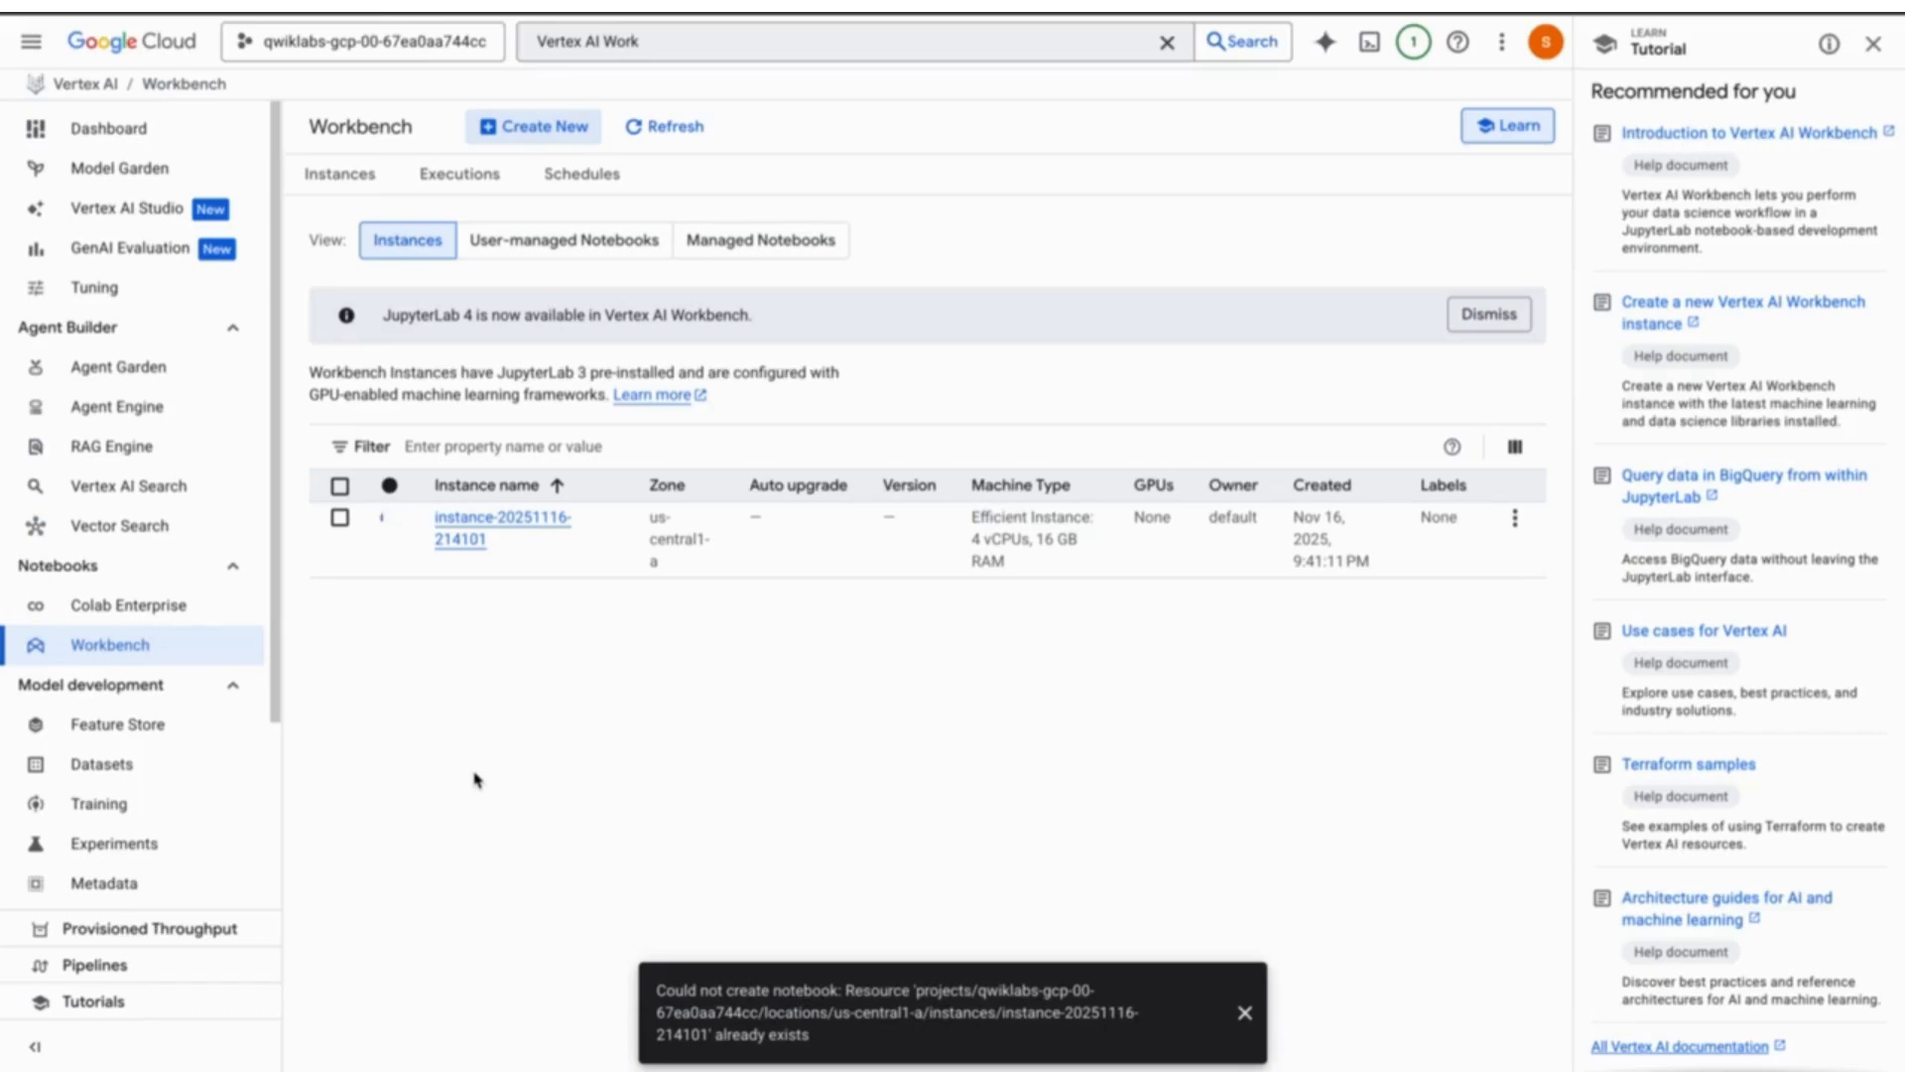
left_click(556, 518)
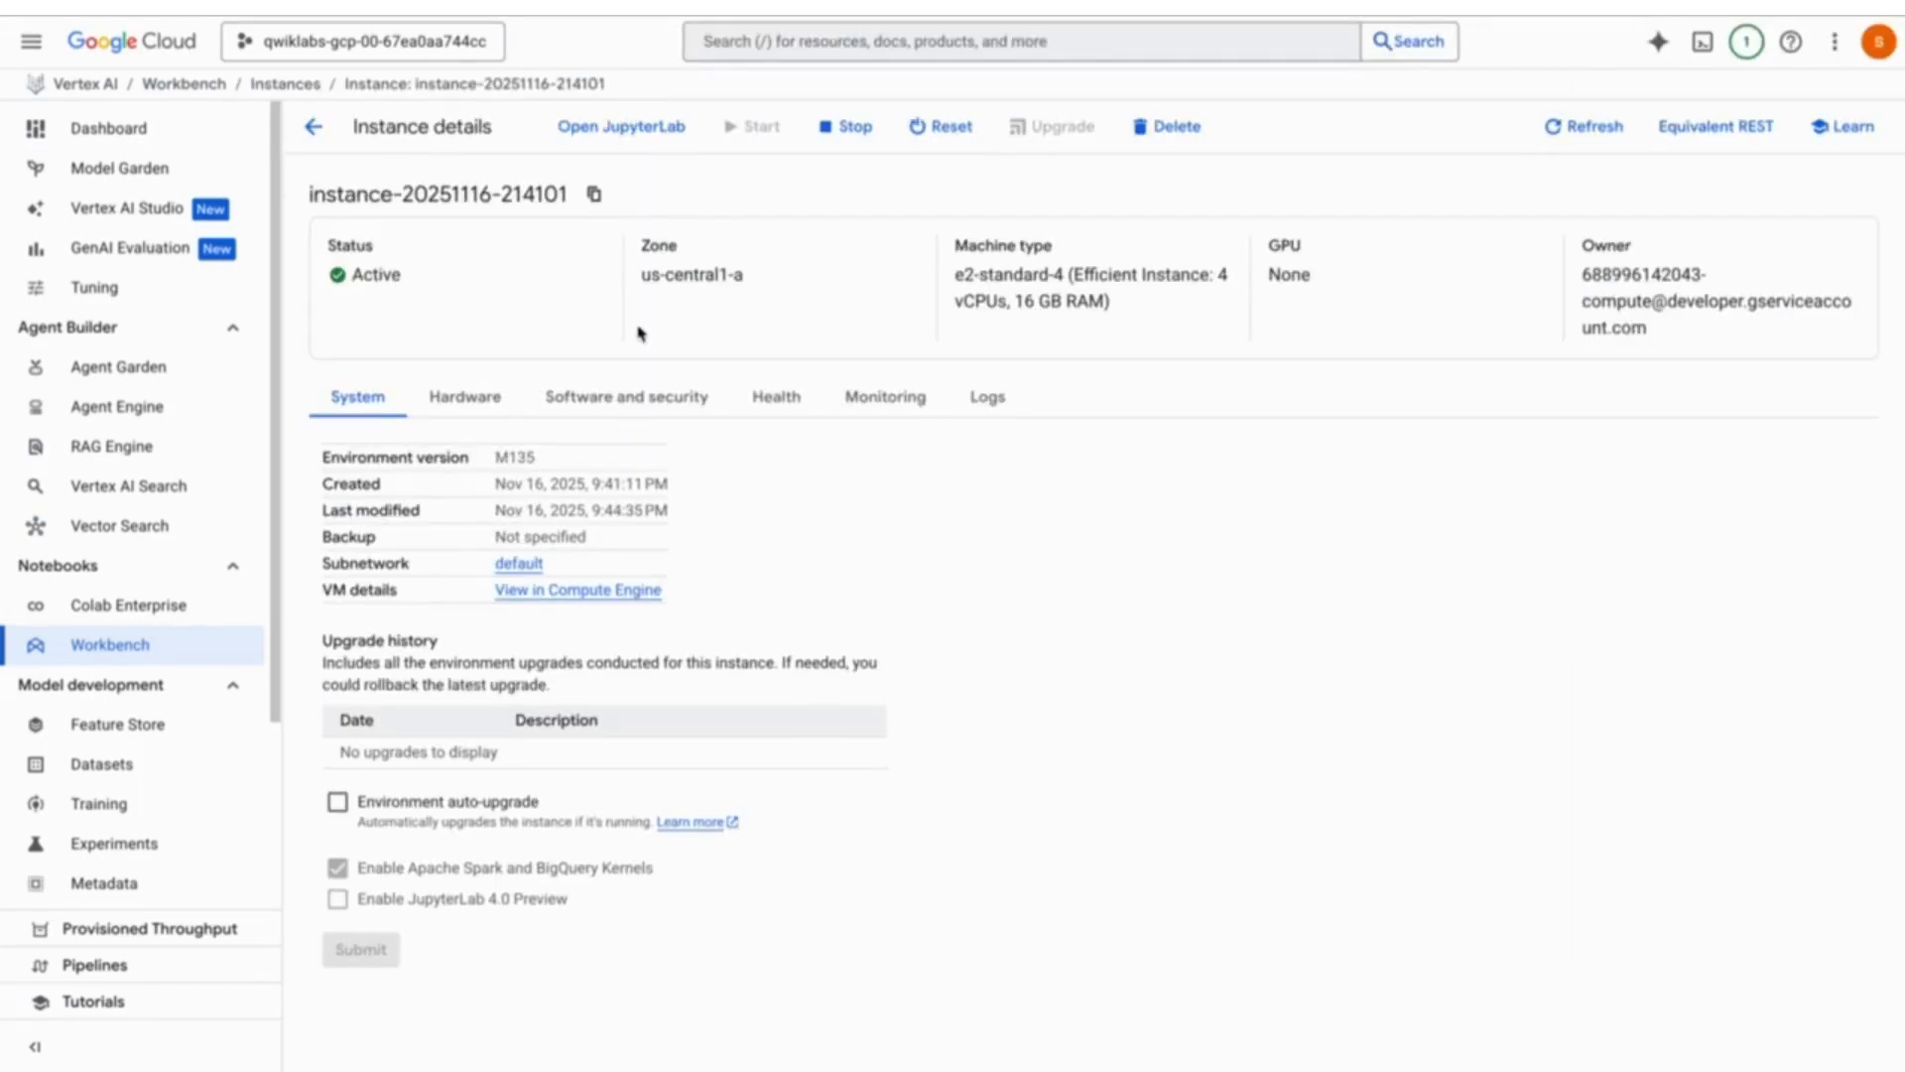
- Open JupyterLab, start a Python 3 notebook, and paste in the download_pdf_from_gcs script
left_click(617, 131)
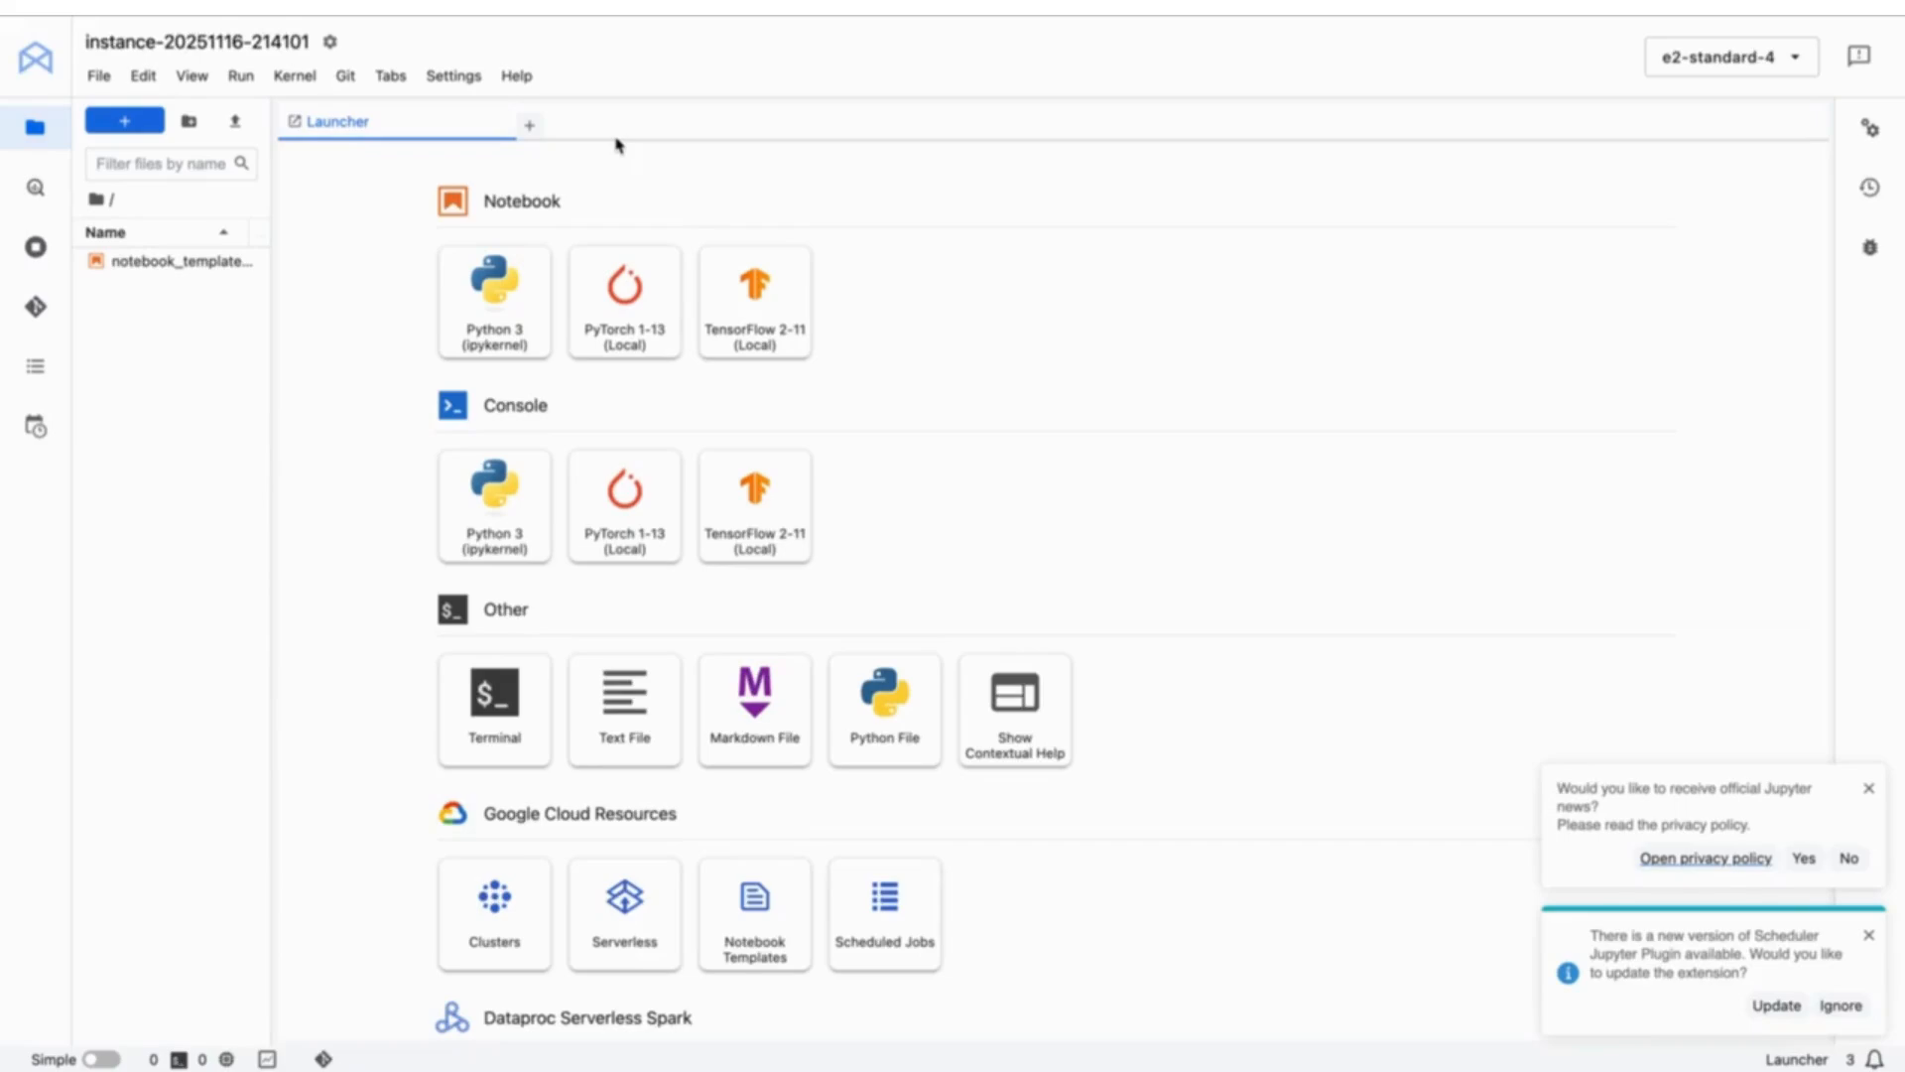
left_click(480, 353)
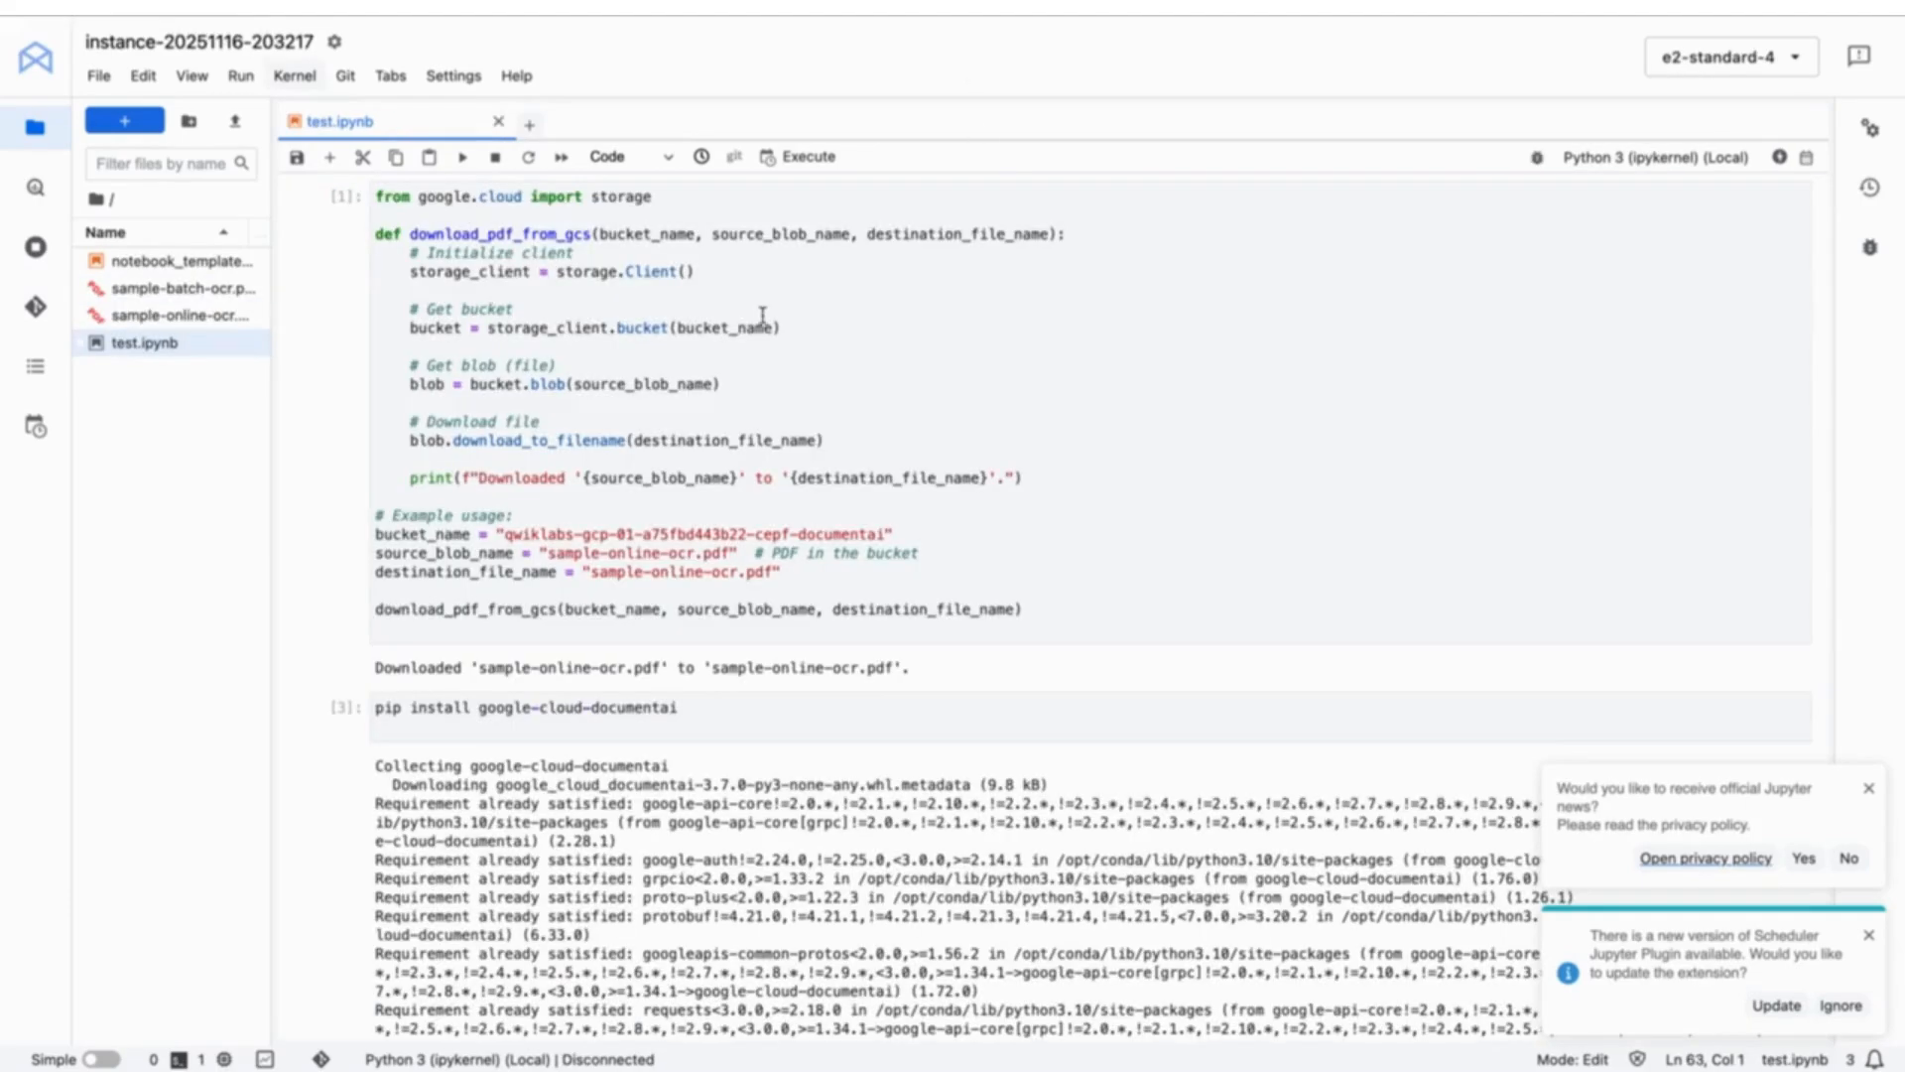
left_click(860, 438)
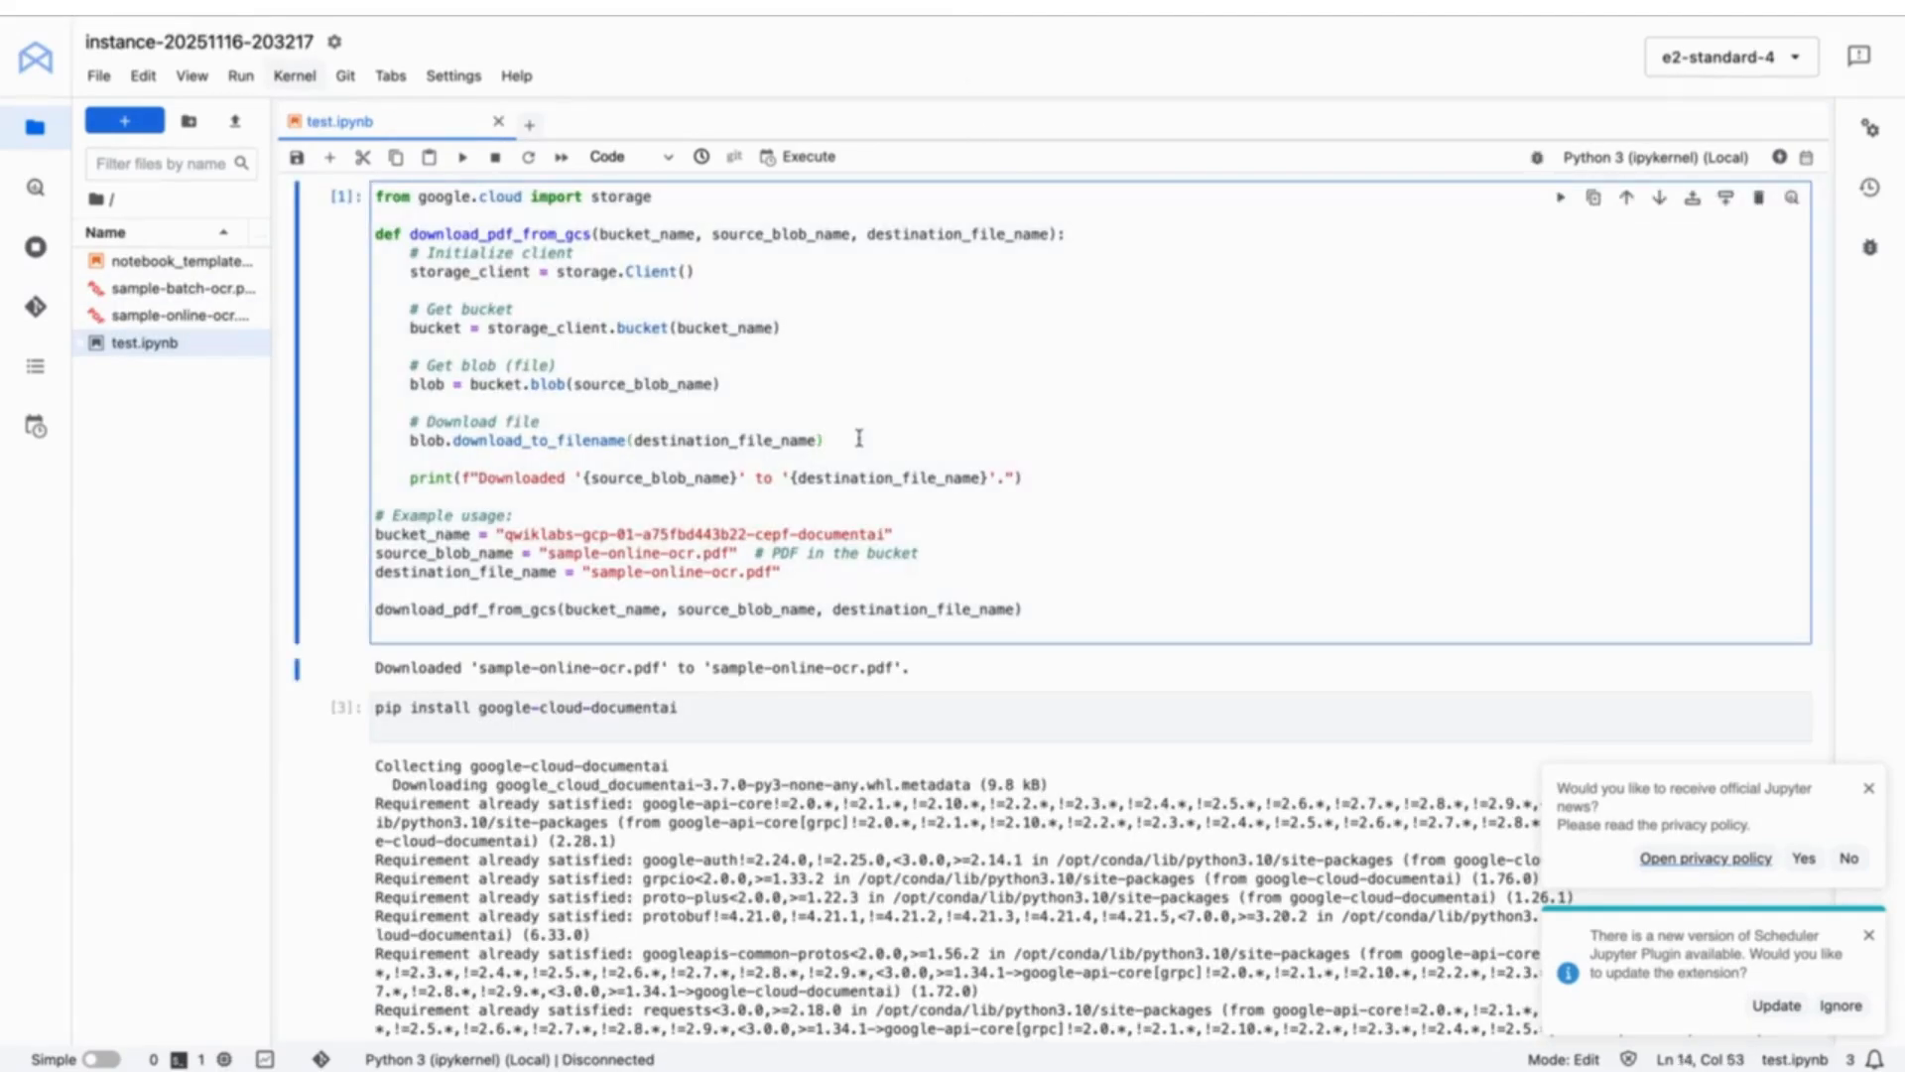
key("ctrl+a")
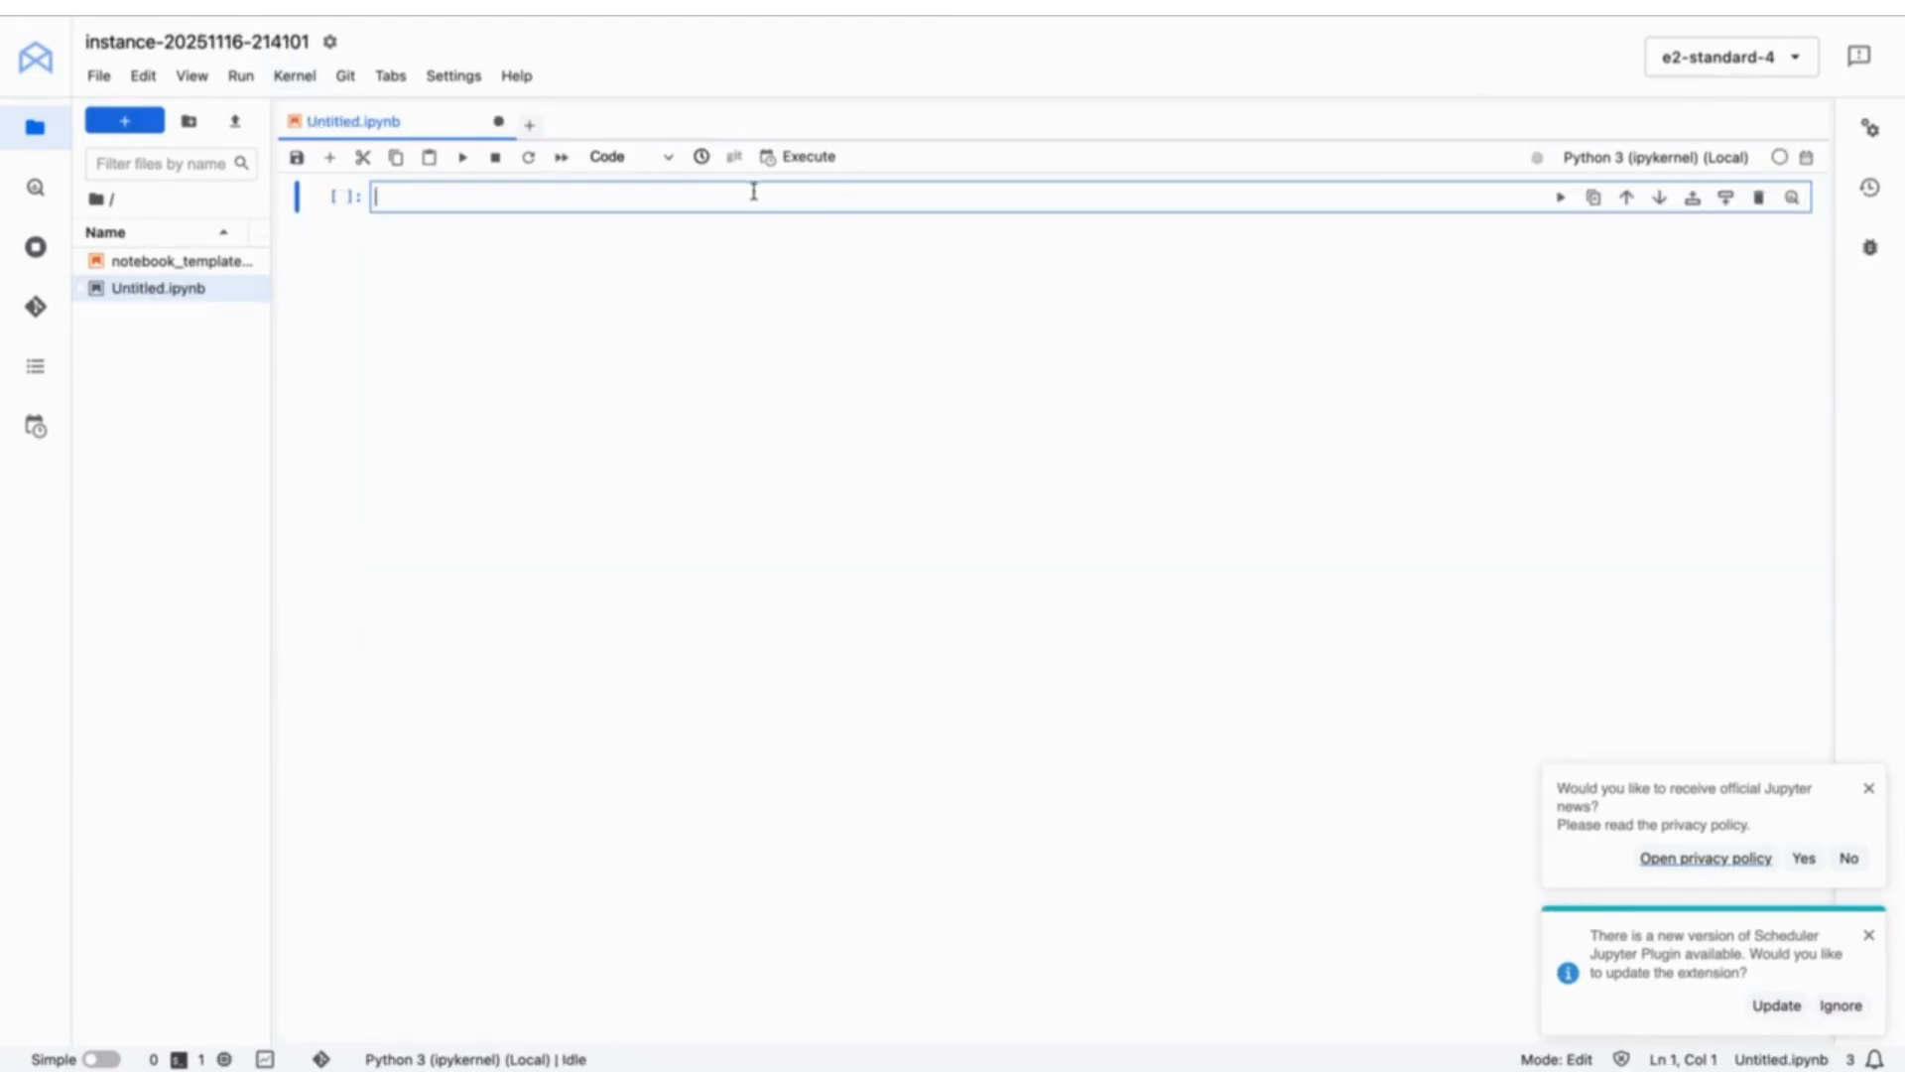
type("from google.cloud import storage  def download_pdf_from_gcs(bucket_name, source_blob_name, destination_file_name):     # Initialize client     storage_client = storage.Client()      # Get bucket     bucket = storage_client.bucket(bucket_name)      # Get blob (file)     blob = bucket.blob(source_blob_name)      # Download file     blob.download_to_filename(destination_file_name)      print(f\"Downloaded '{source_blob_name}' to '{destination_file_name}'.\")  # Example usage: bucket_name = \"qwiklabs-gcp-01-a75fbd443b22-cepf-documentai\" source_blob_name = \"sample-online-ocr.pdf\"  # PDF in the bucket destination_file_name = \"sample-online-ocr.pdf\"  download_pdf_from_gcs(bucket_name, source_blob_name, destination_file_name)")
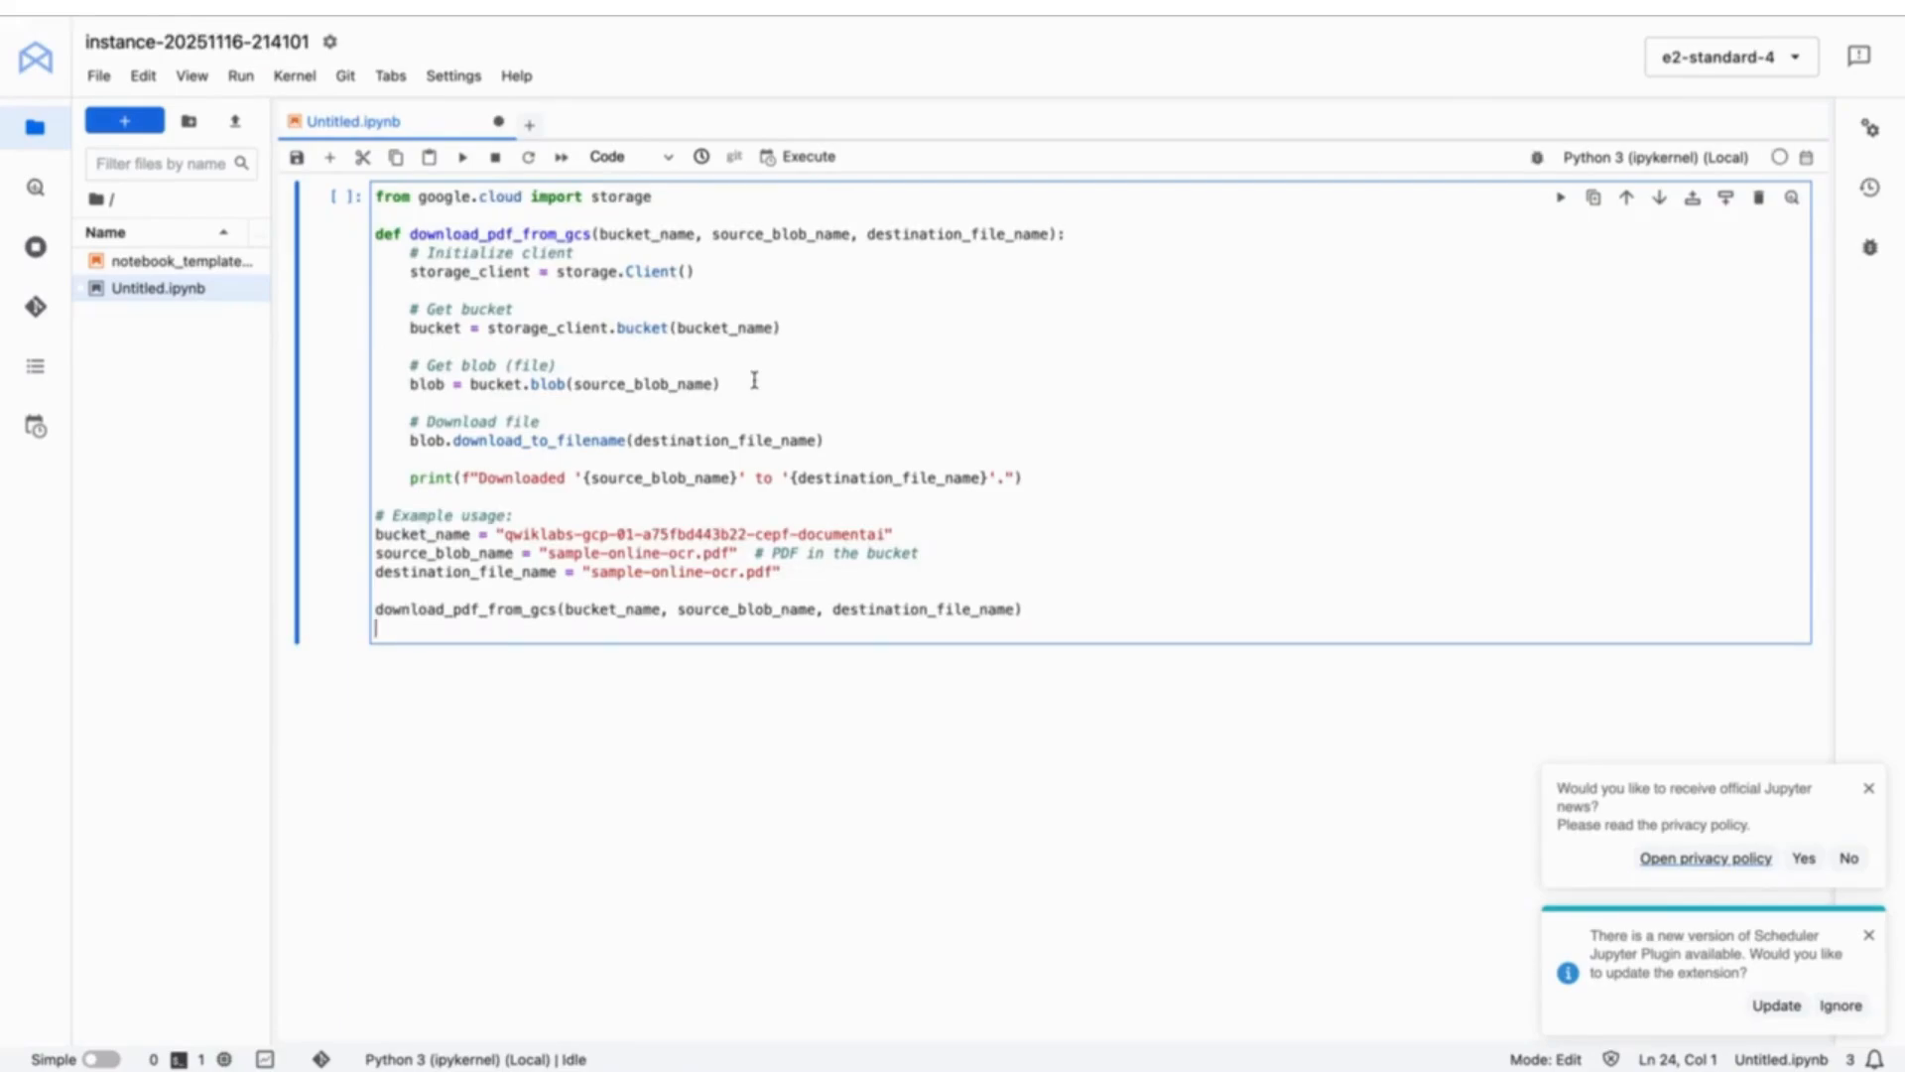
- Locate the script's example usage variables and select the lab's bucket name in the instructions
left_click(754, 380)
left_click(954, 513)
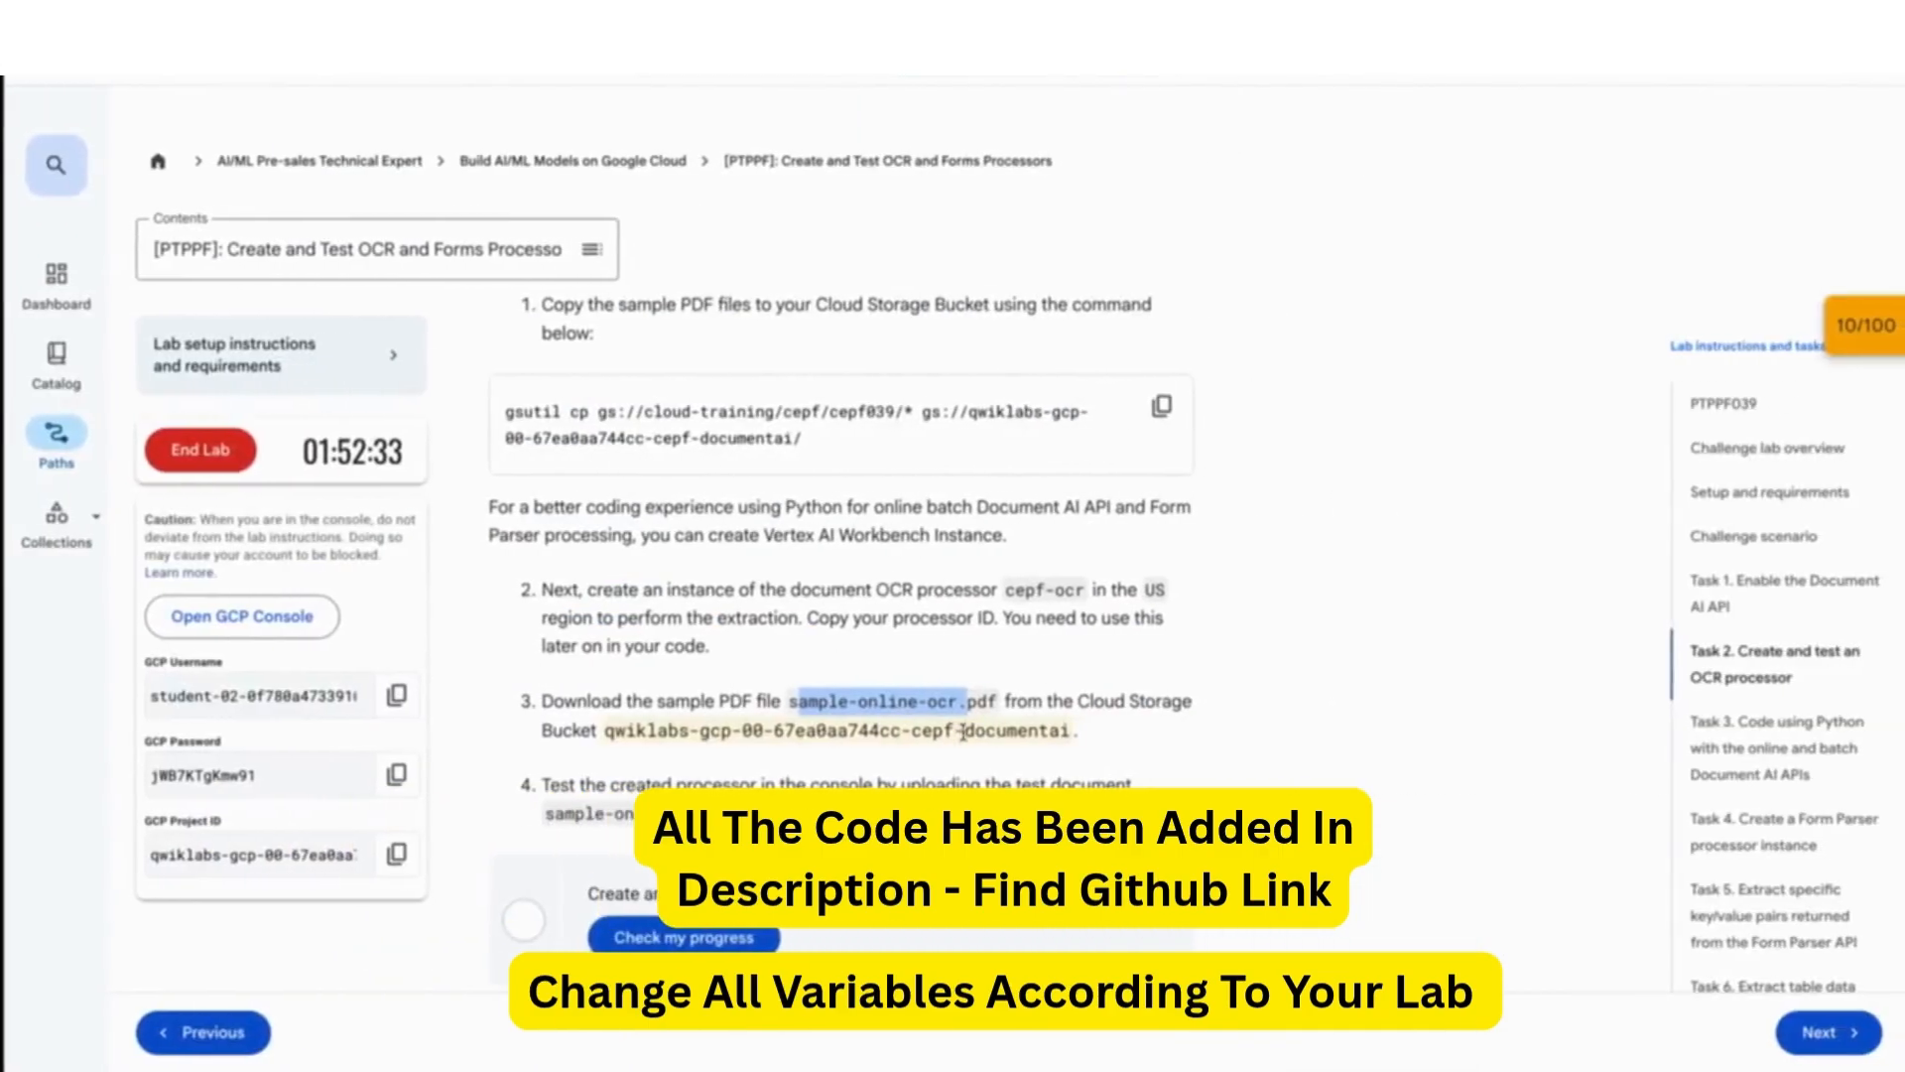
left_click_drag(1068, 732, 601, 731)
key("ctrl+c")
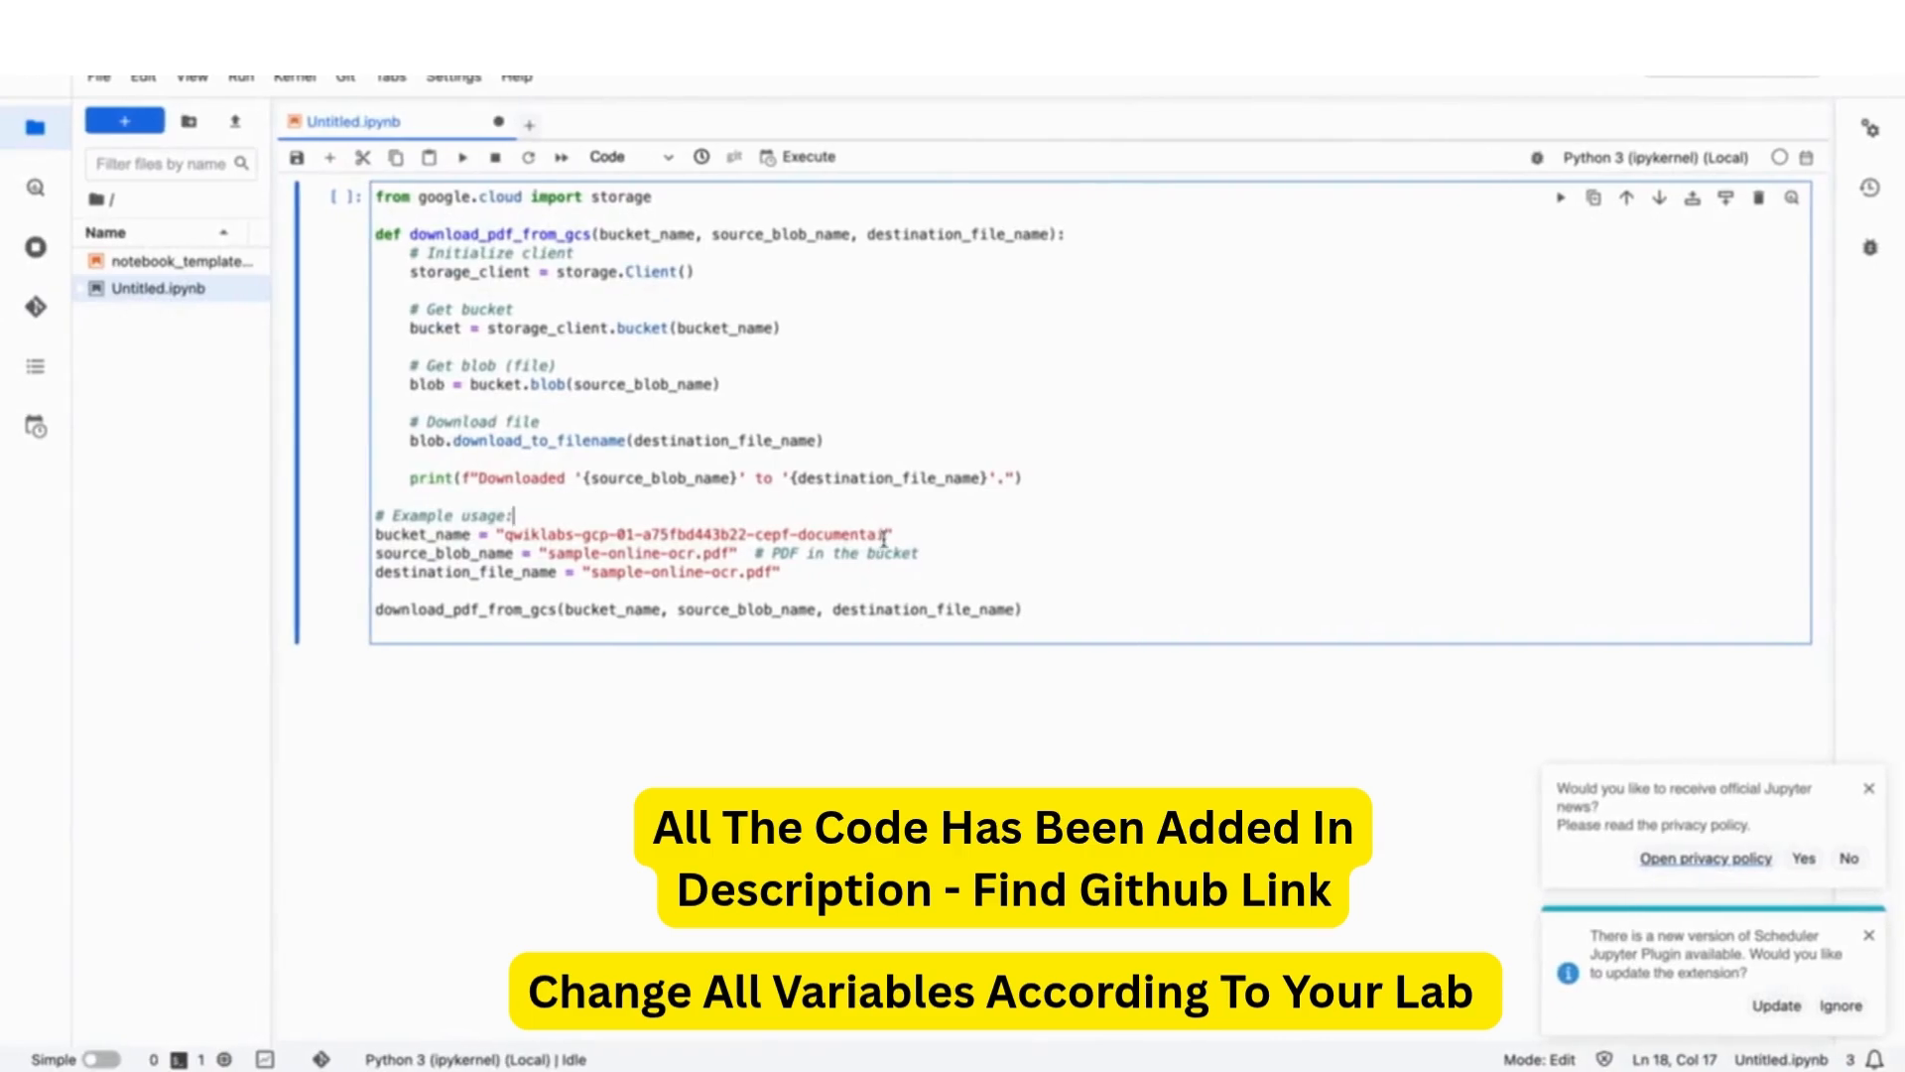
- Set bucket_name to the lab's bucket and run the cell to download sample-online-ocr.pdf
left_click_drag(884, 535, 509, 539)
key("ctrl+v")
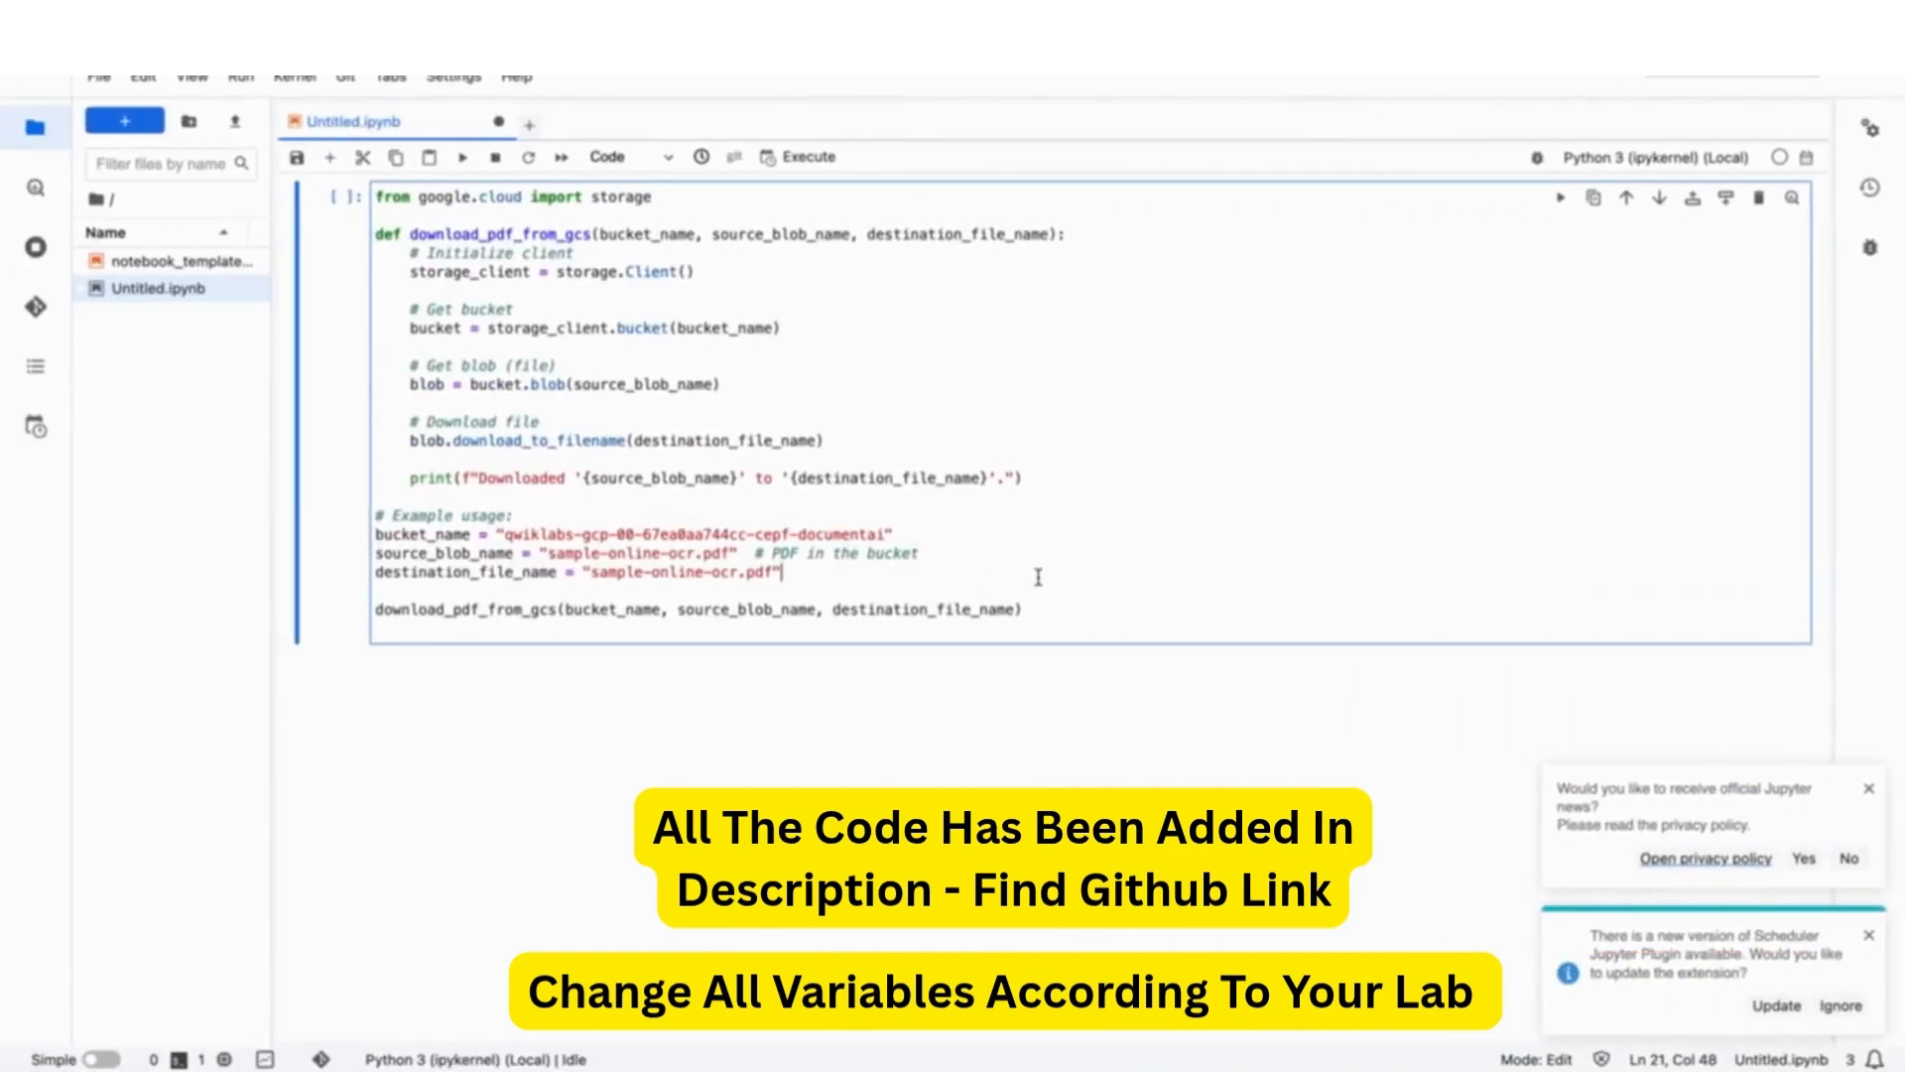
key("shift+Return")
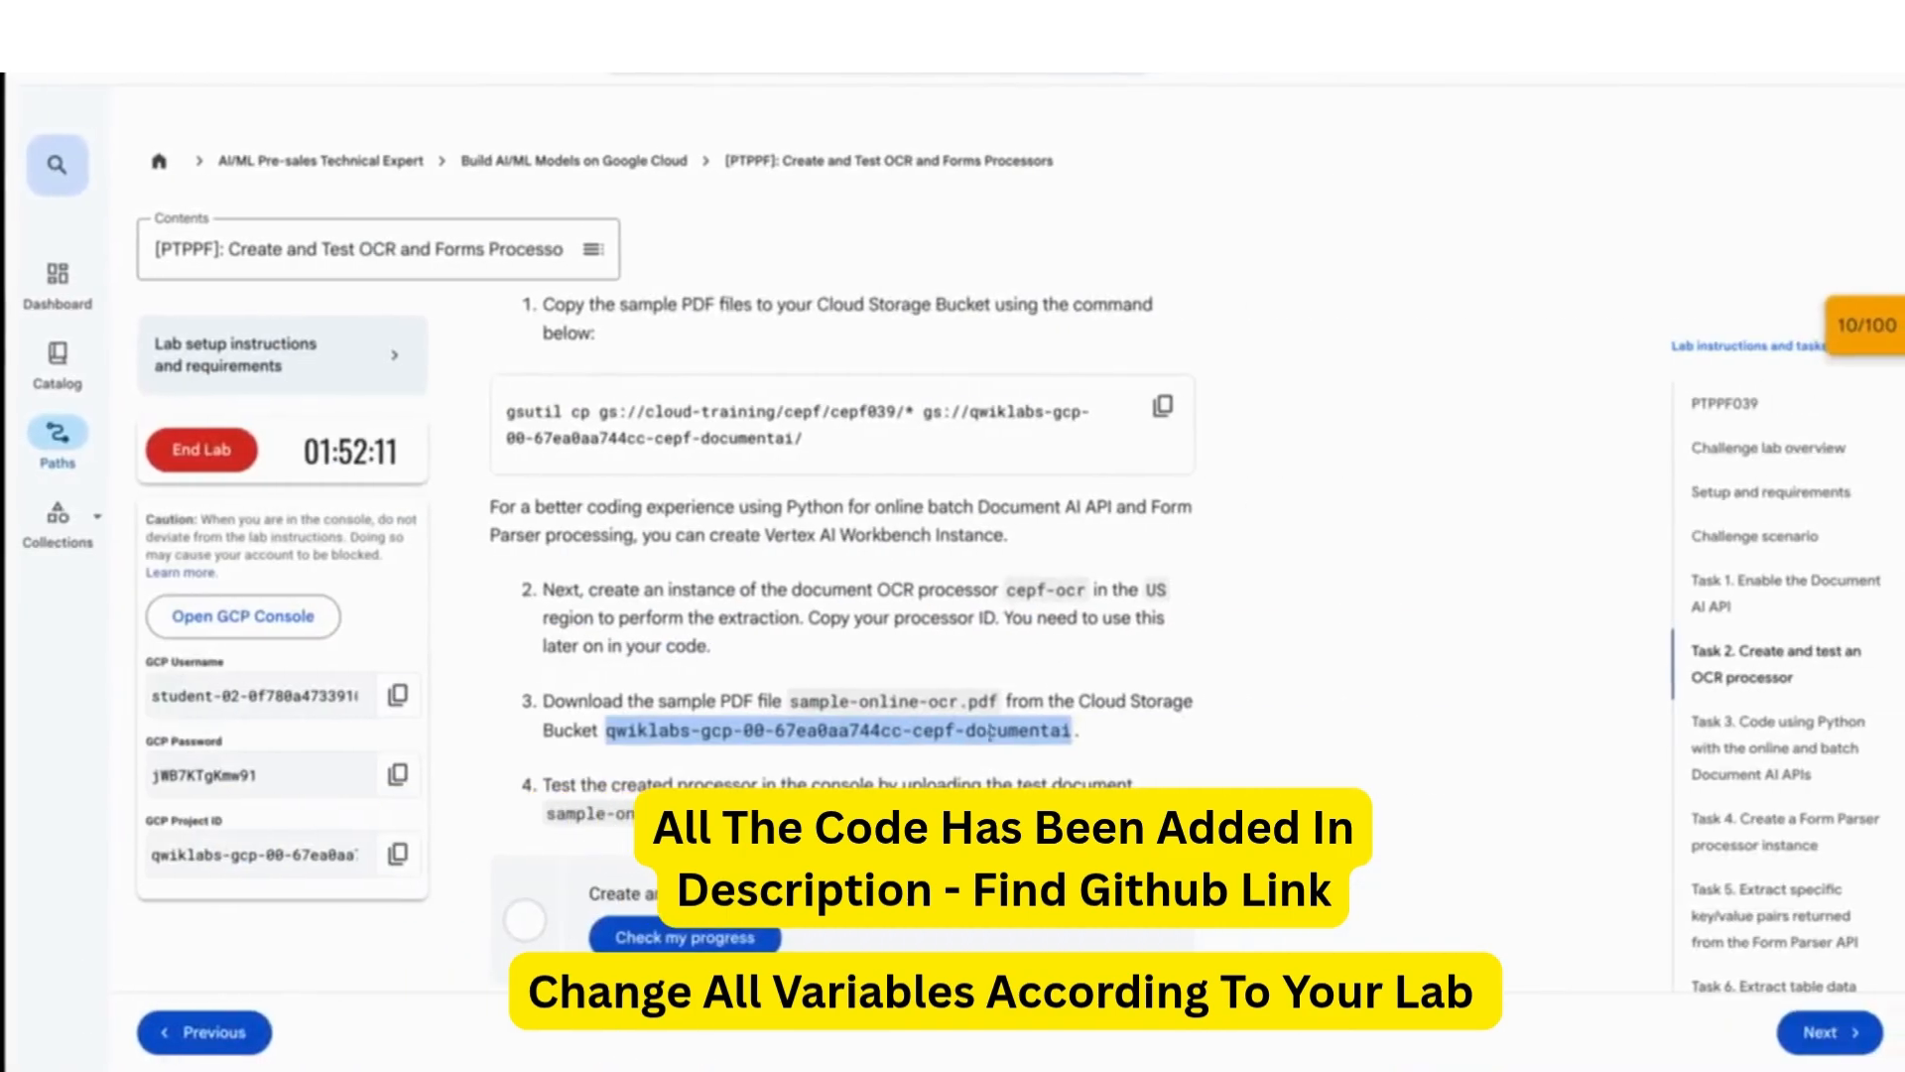
scroll(989, 731, "down", 3)
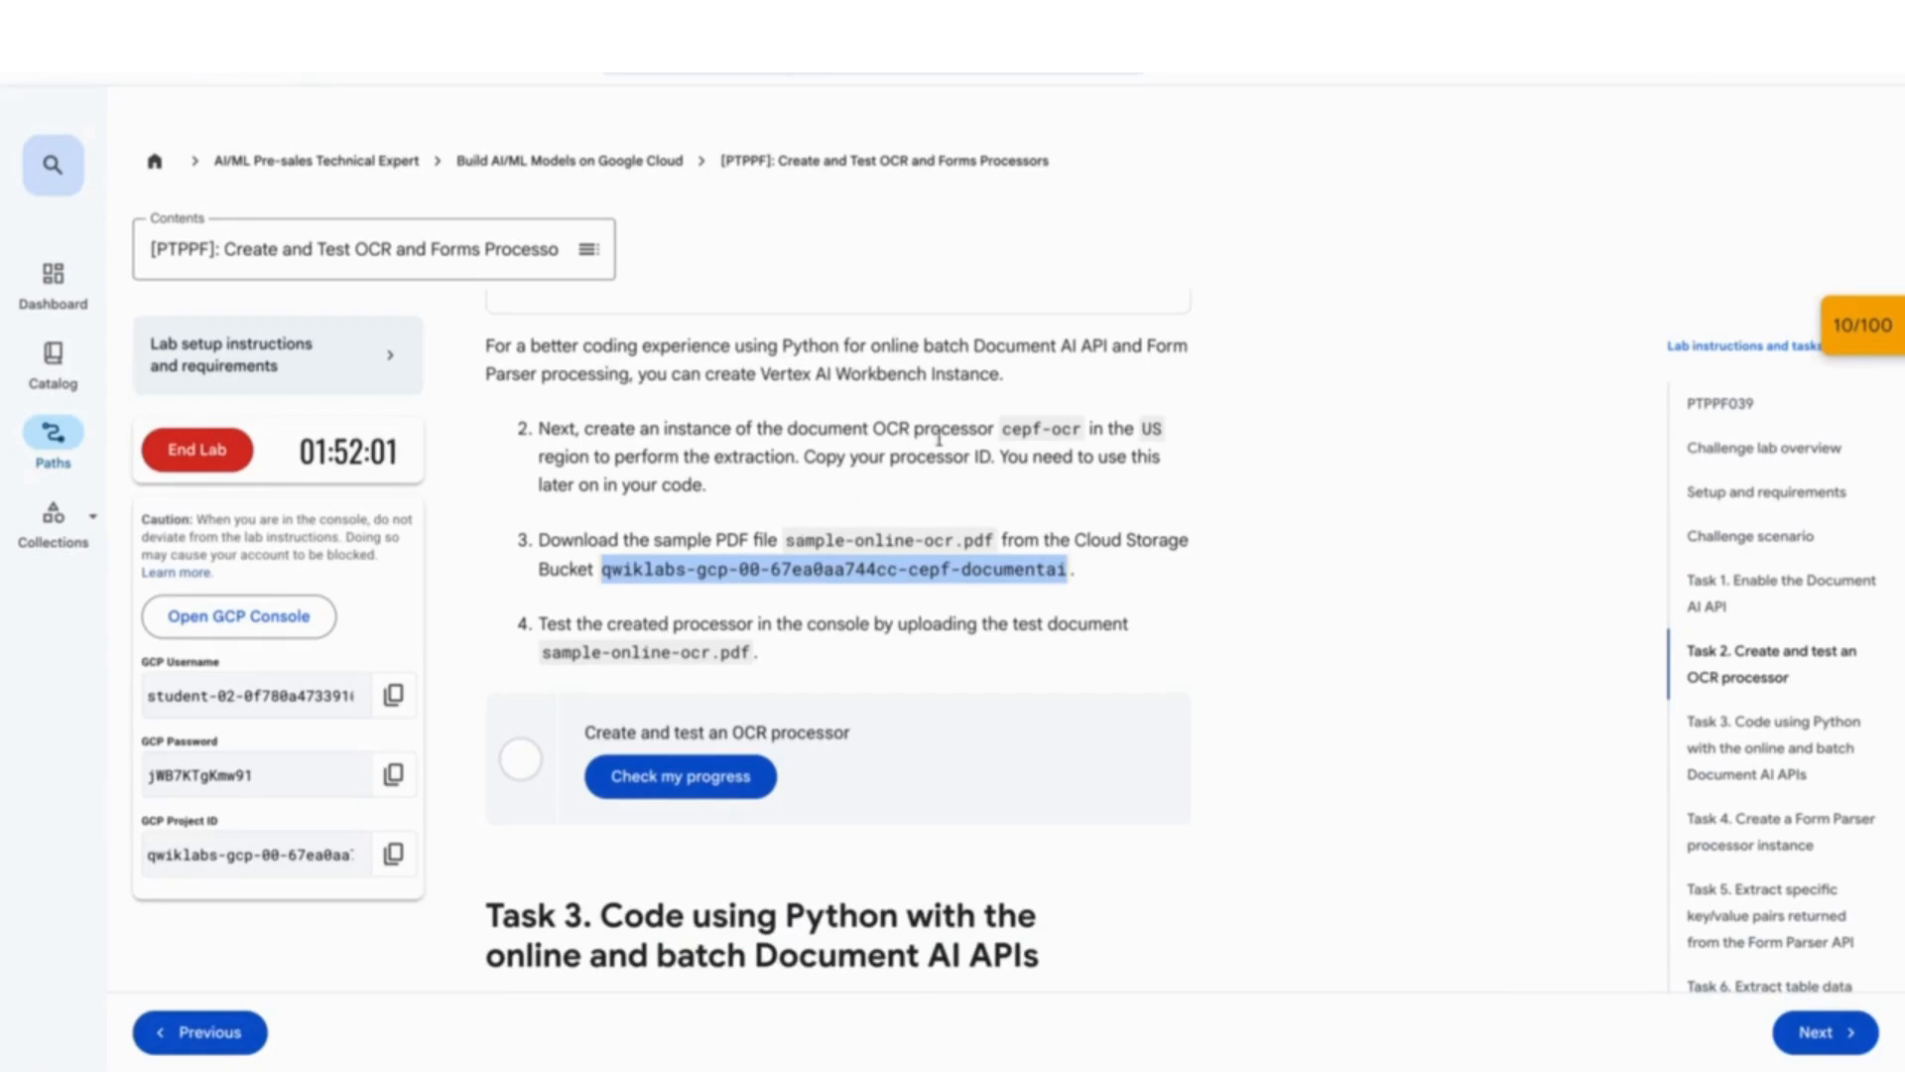
left_click_drag(773, 429, 1086, 432)
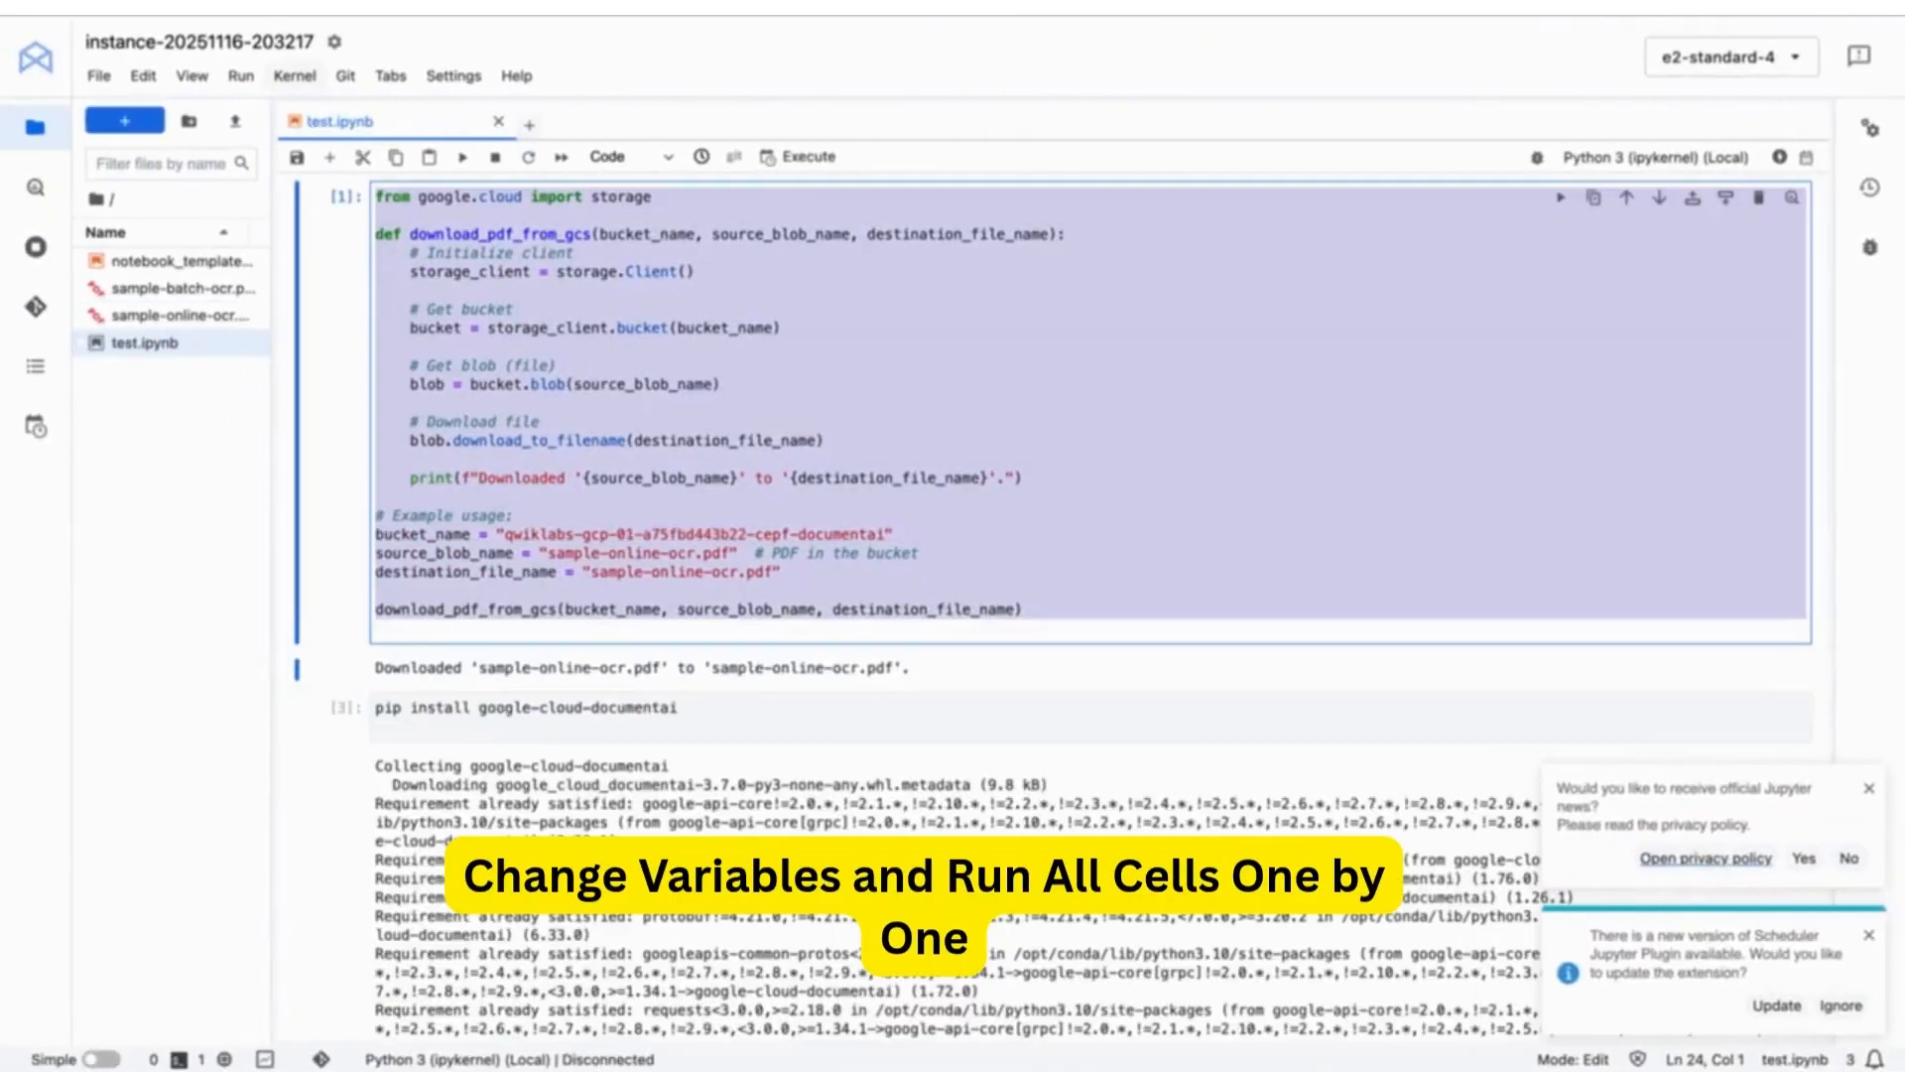
- Copy the pip install command and run the OCR processor creation cell
scroll(580, 635, "down", 5)
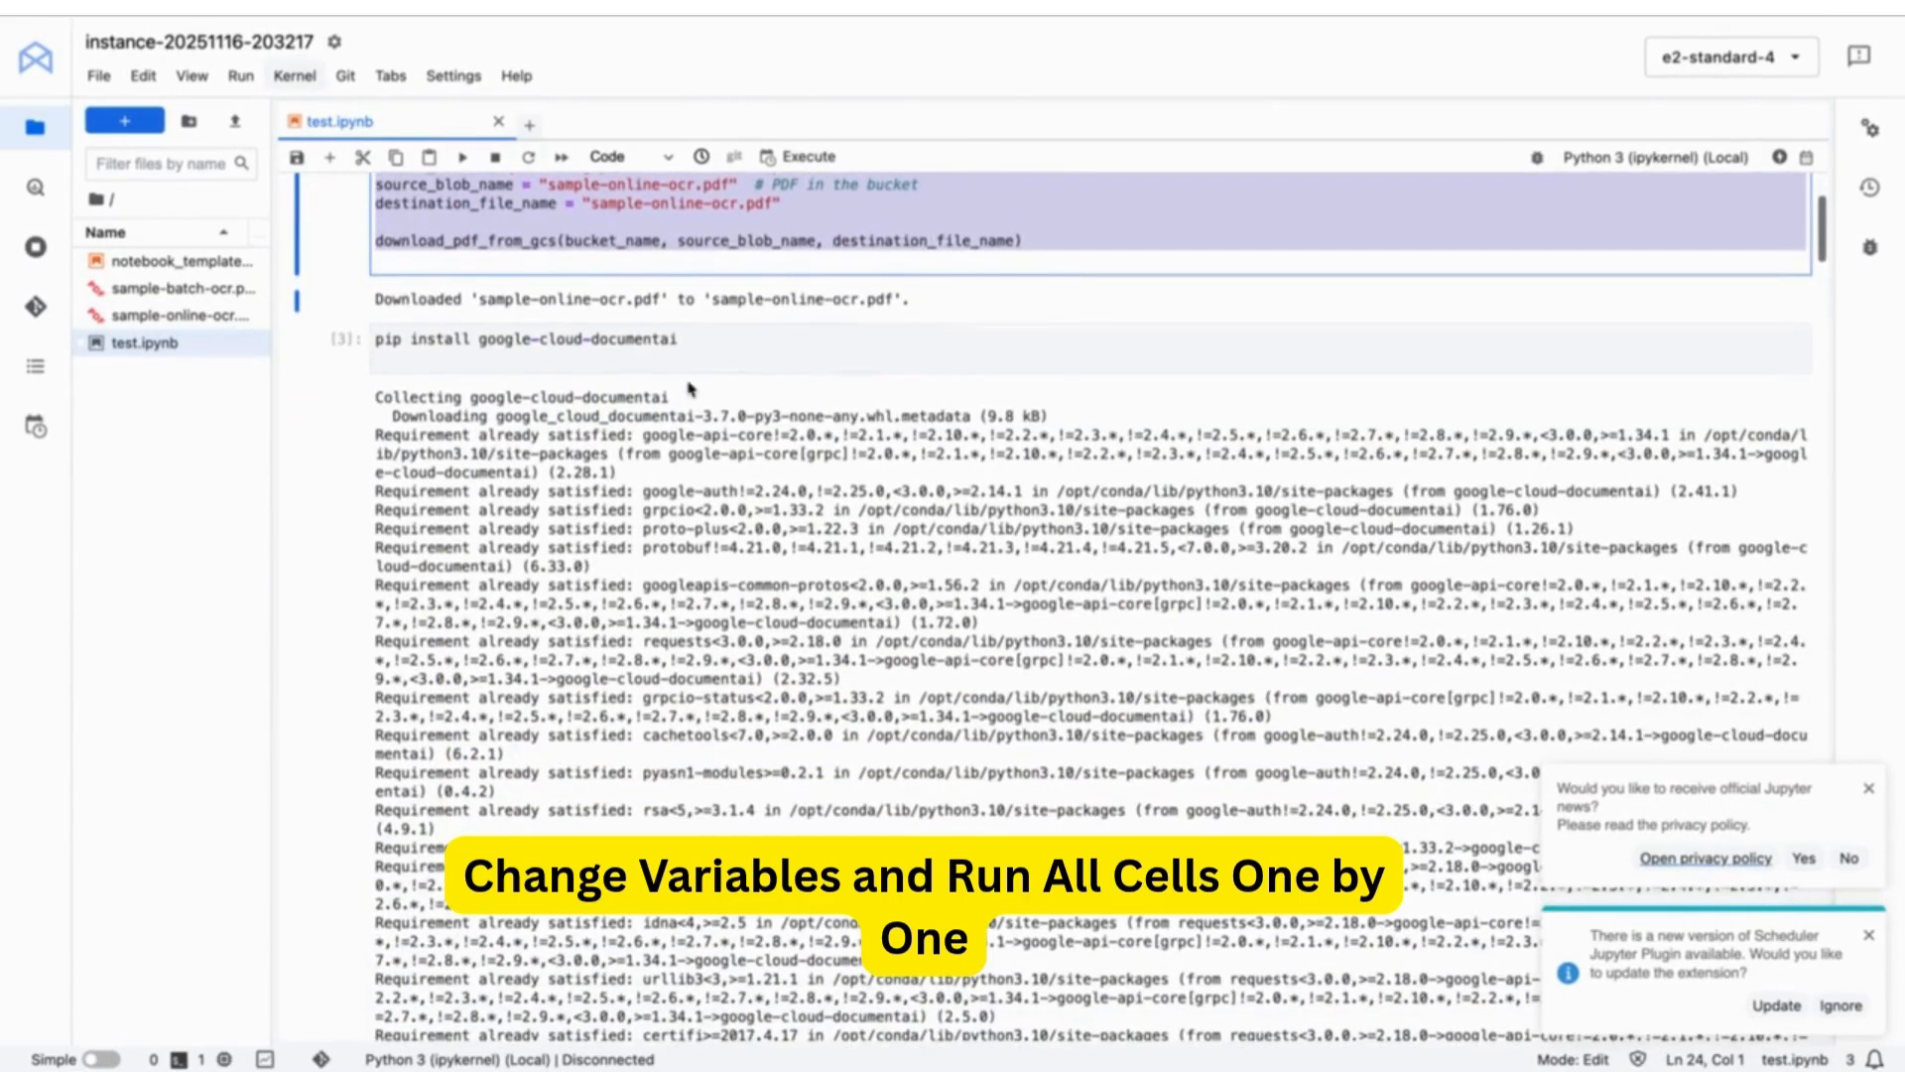
left_click_drag(694, 346, 373, 333)
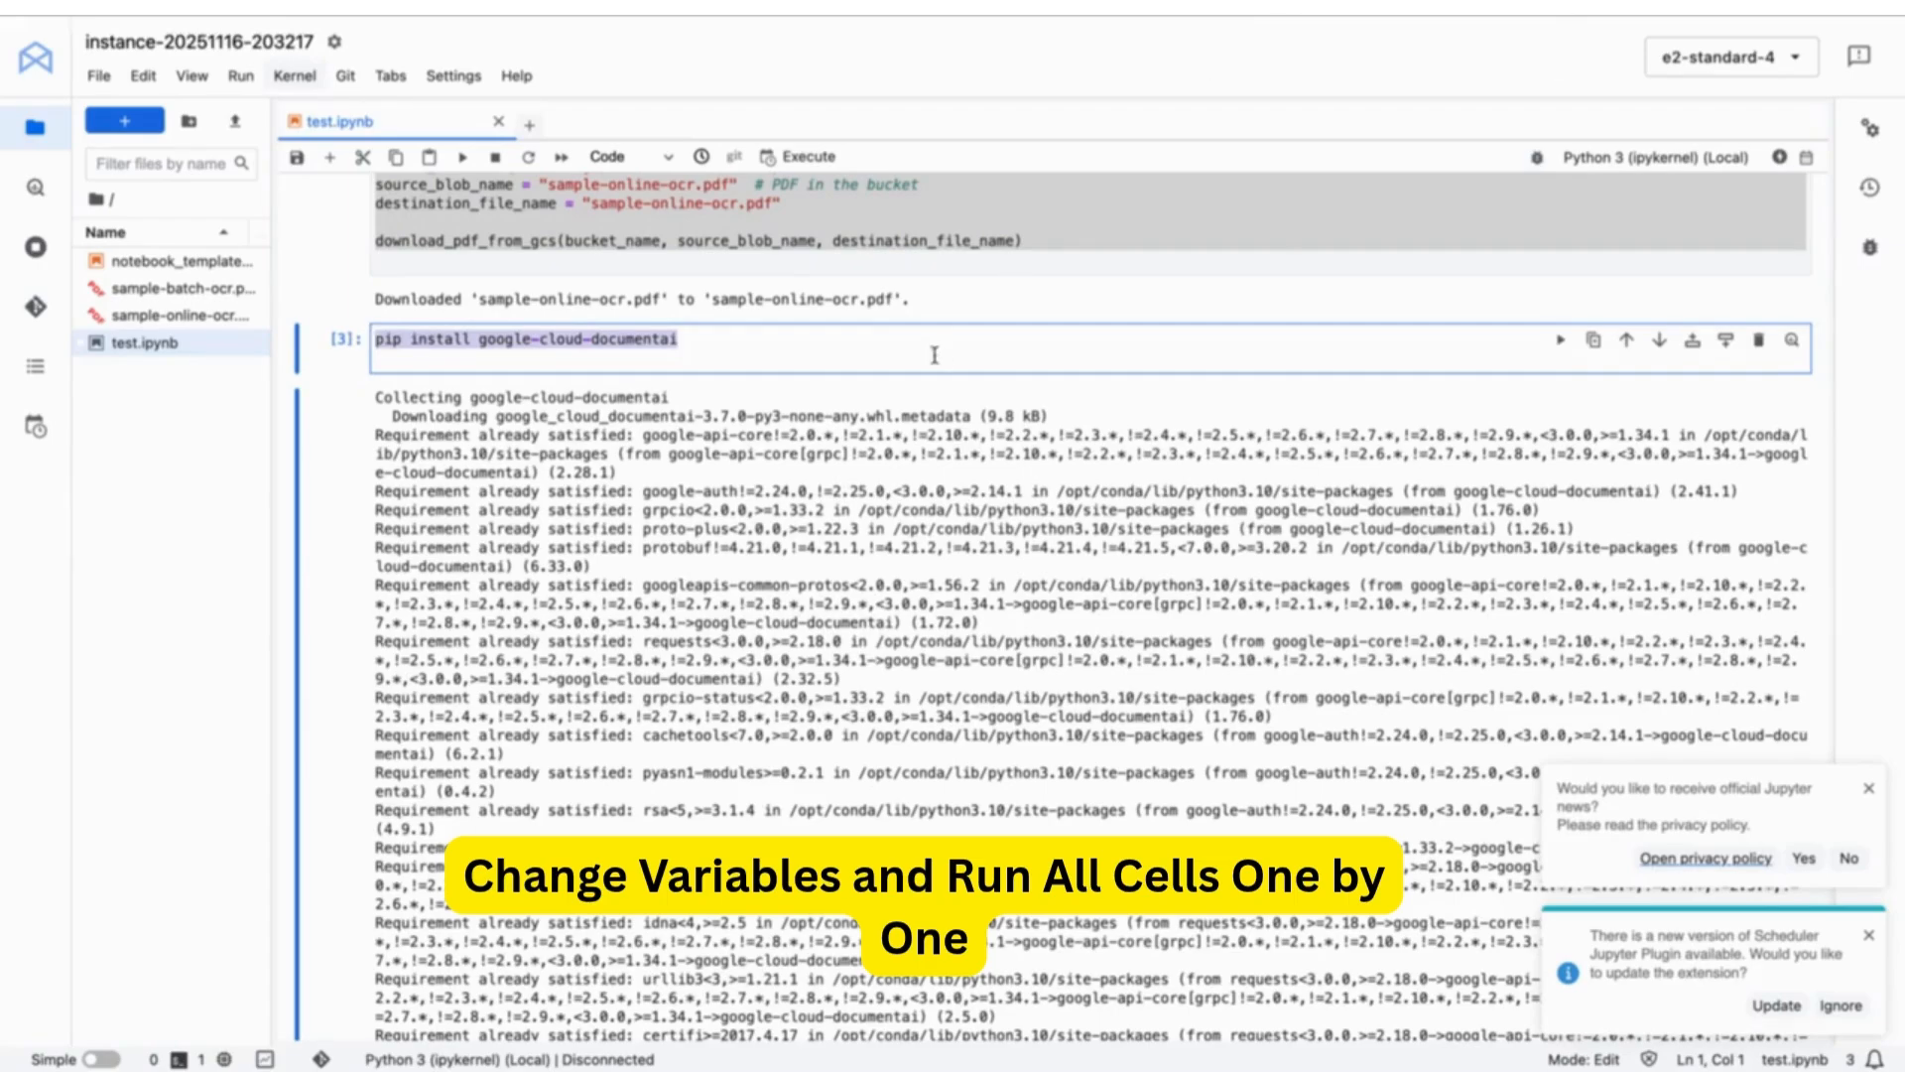
scroll(937, 362, "down", 8)
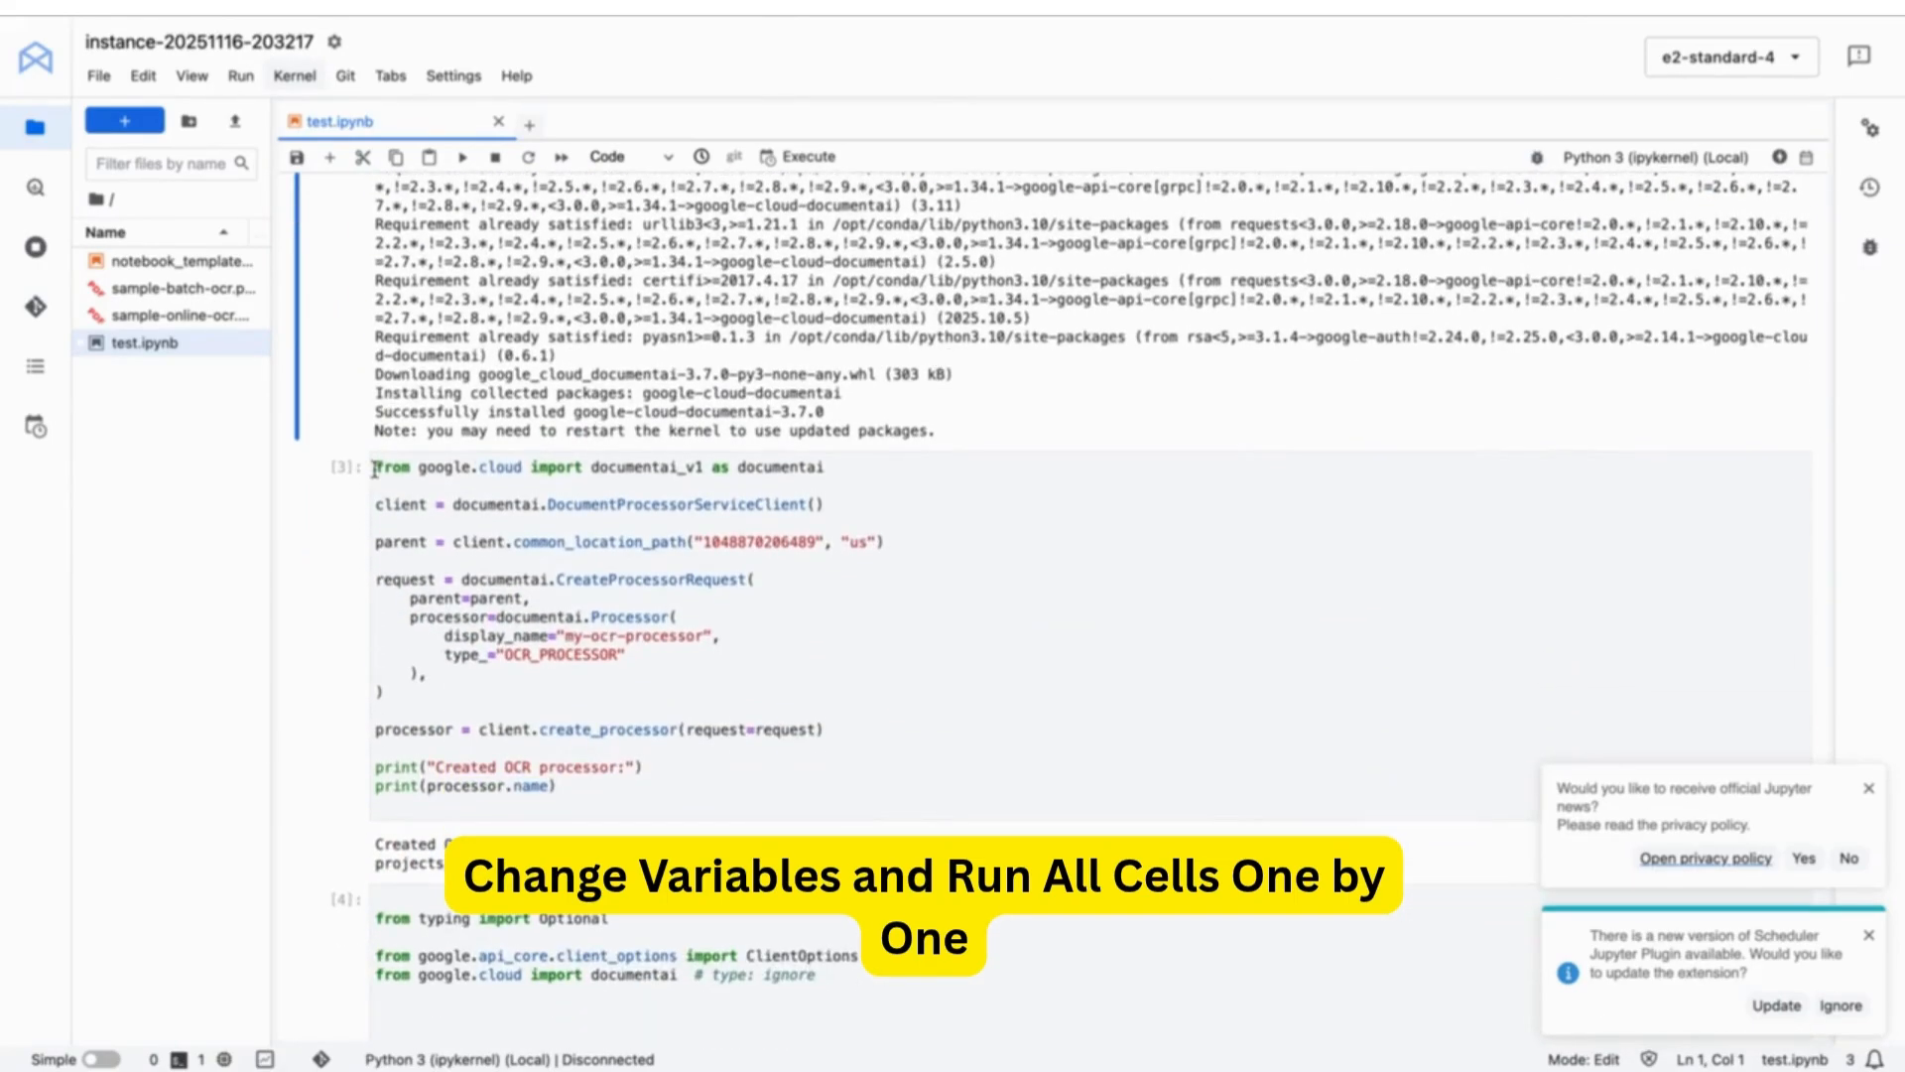
left_click(374, 469)
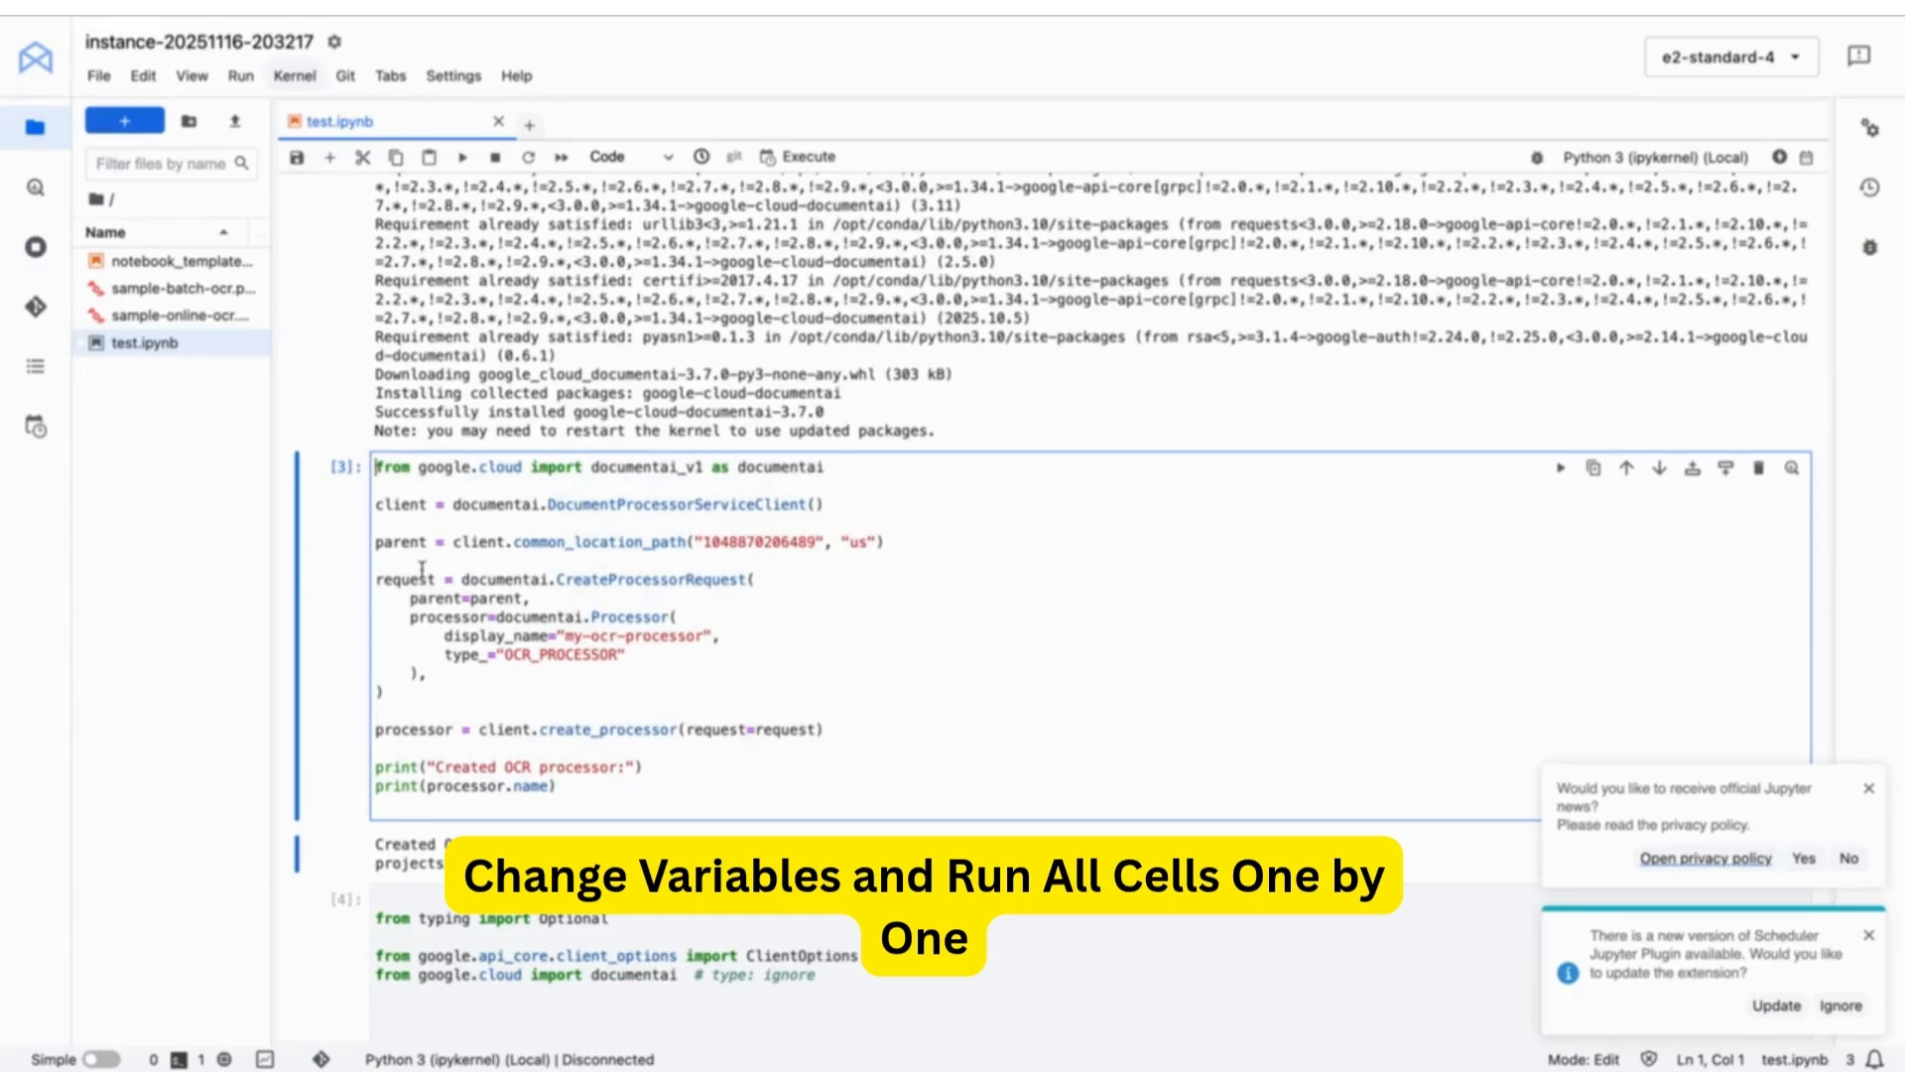
key("shift+Return")
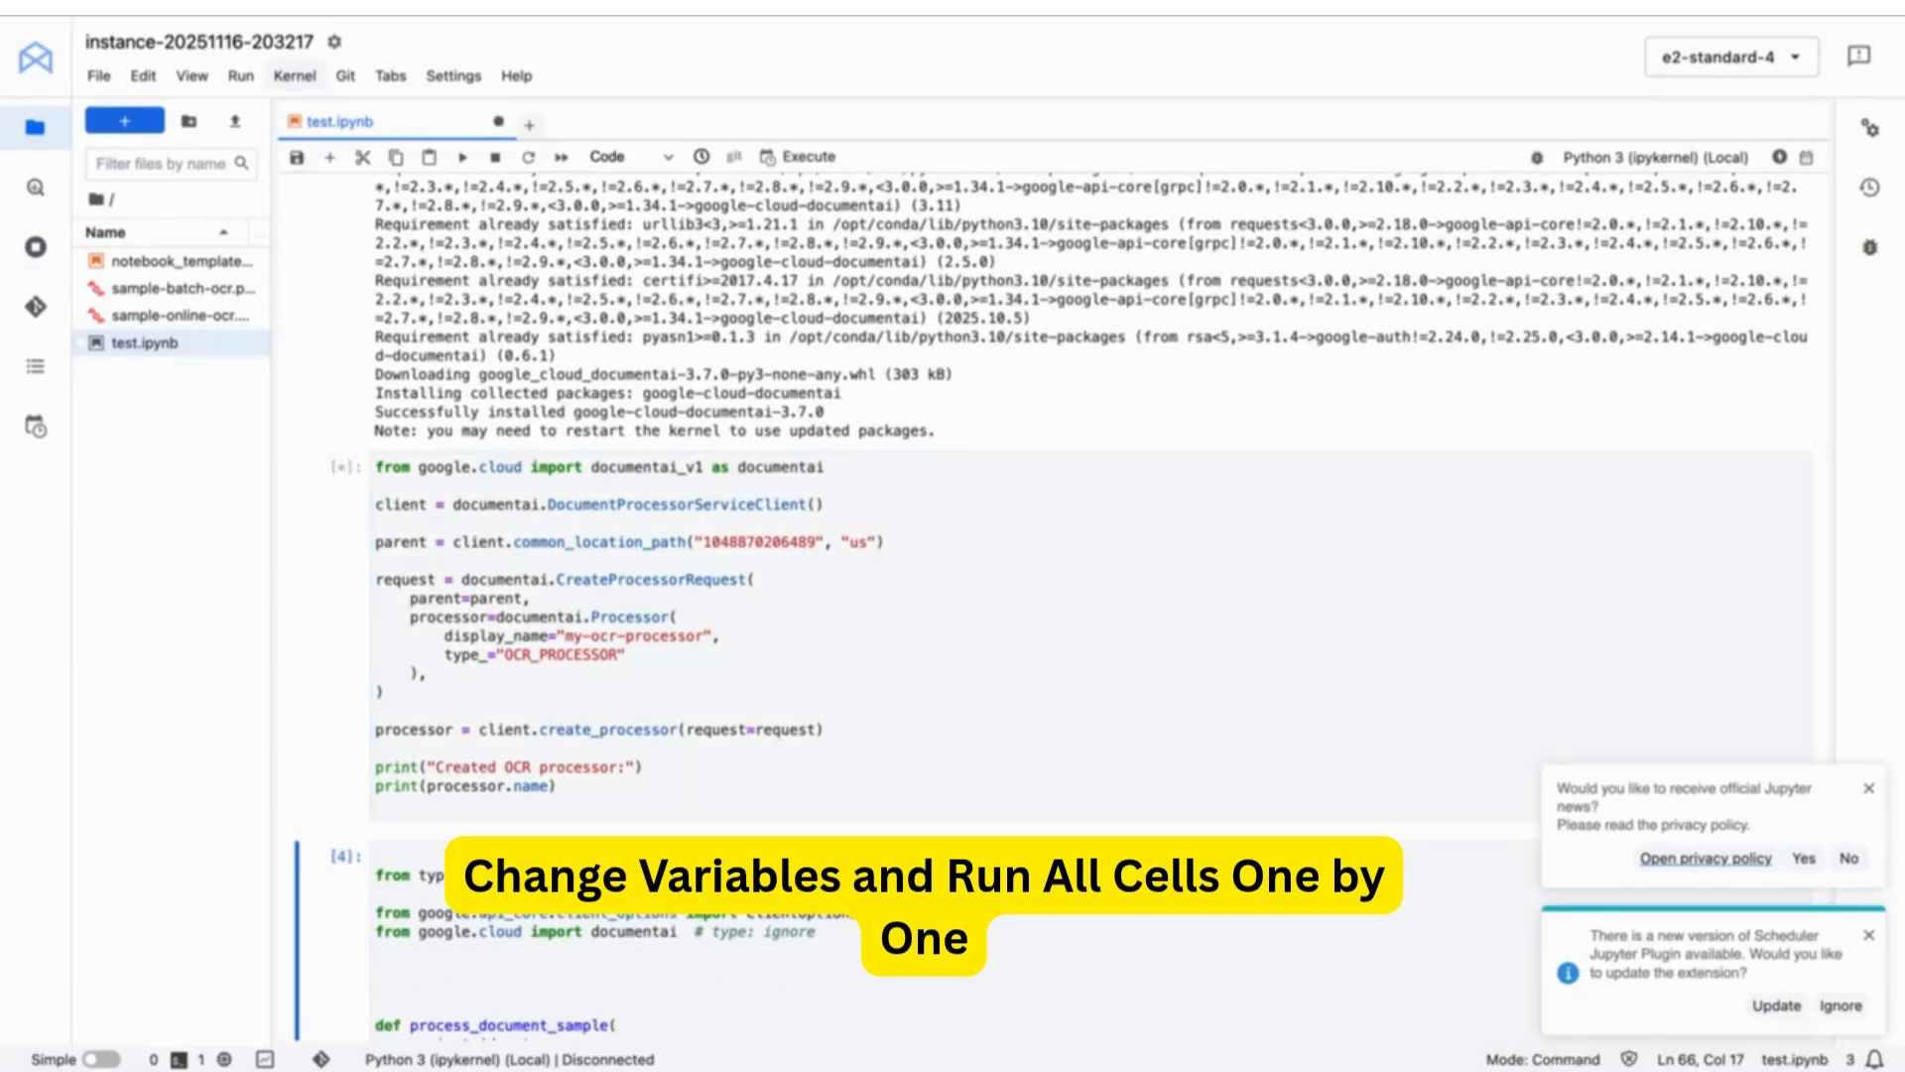
left_click(432, 481)
left_click(378, 474)
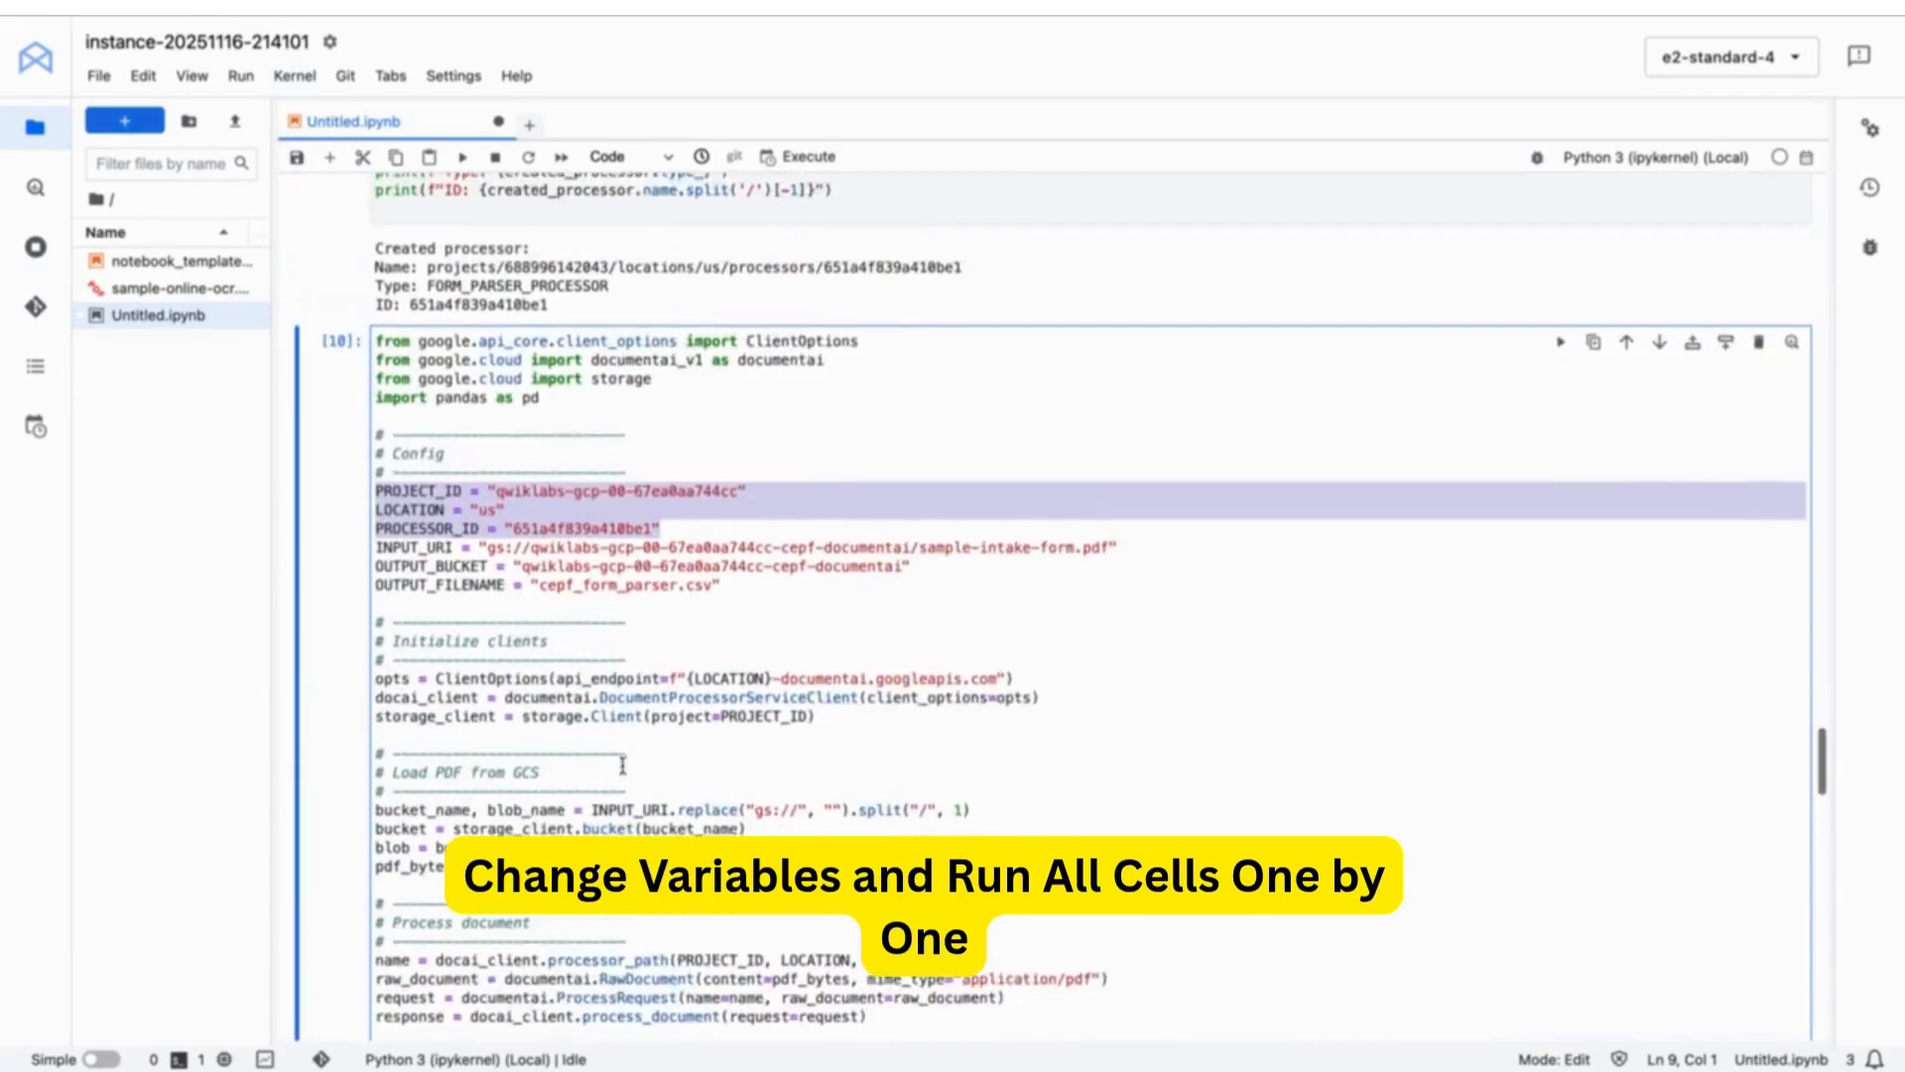
- Paste current PROJECT_ID, PROCESSOR_ID, INPUT_URI and OUTPUT_BUCKET values into the table-extraction cell and run it
scroll(622, 765, "up", 3)
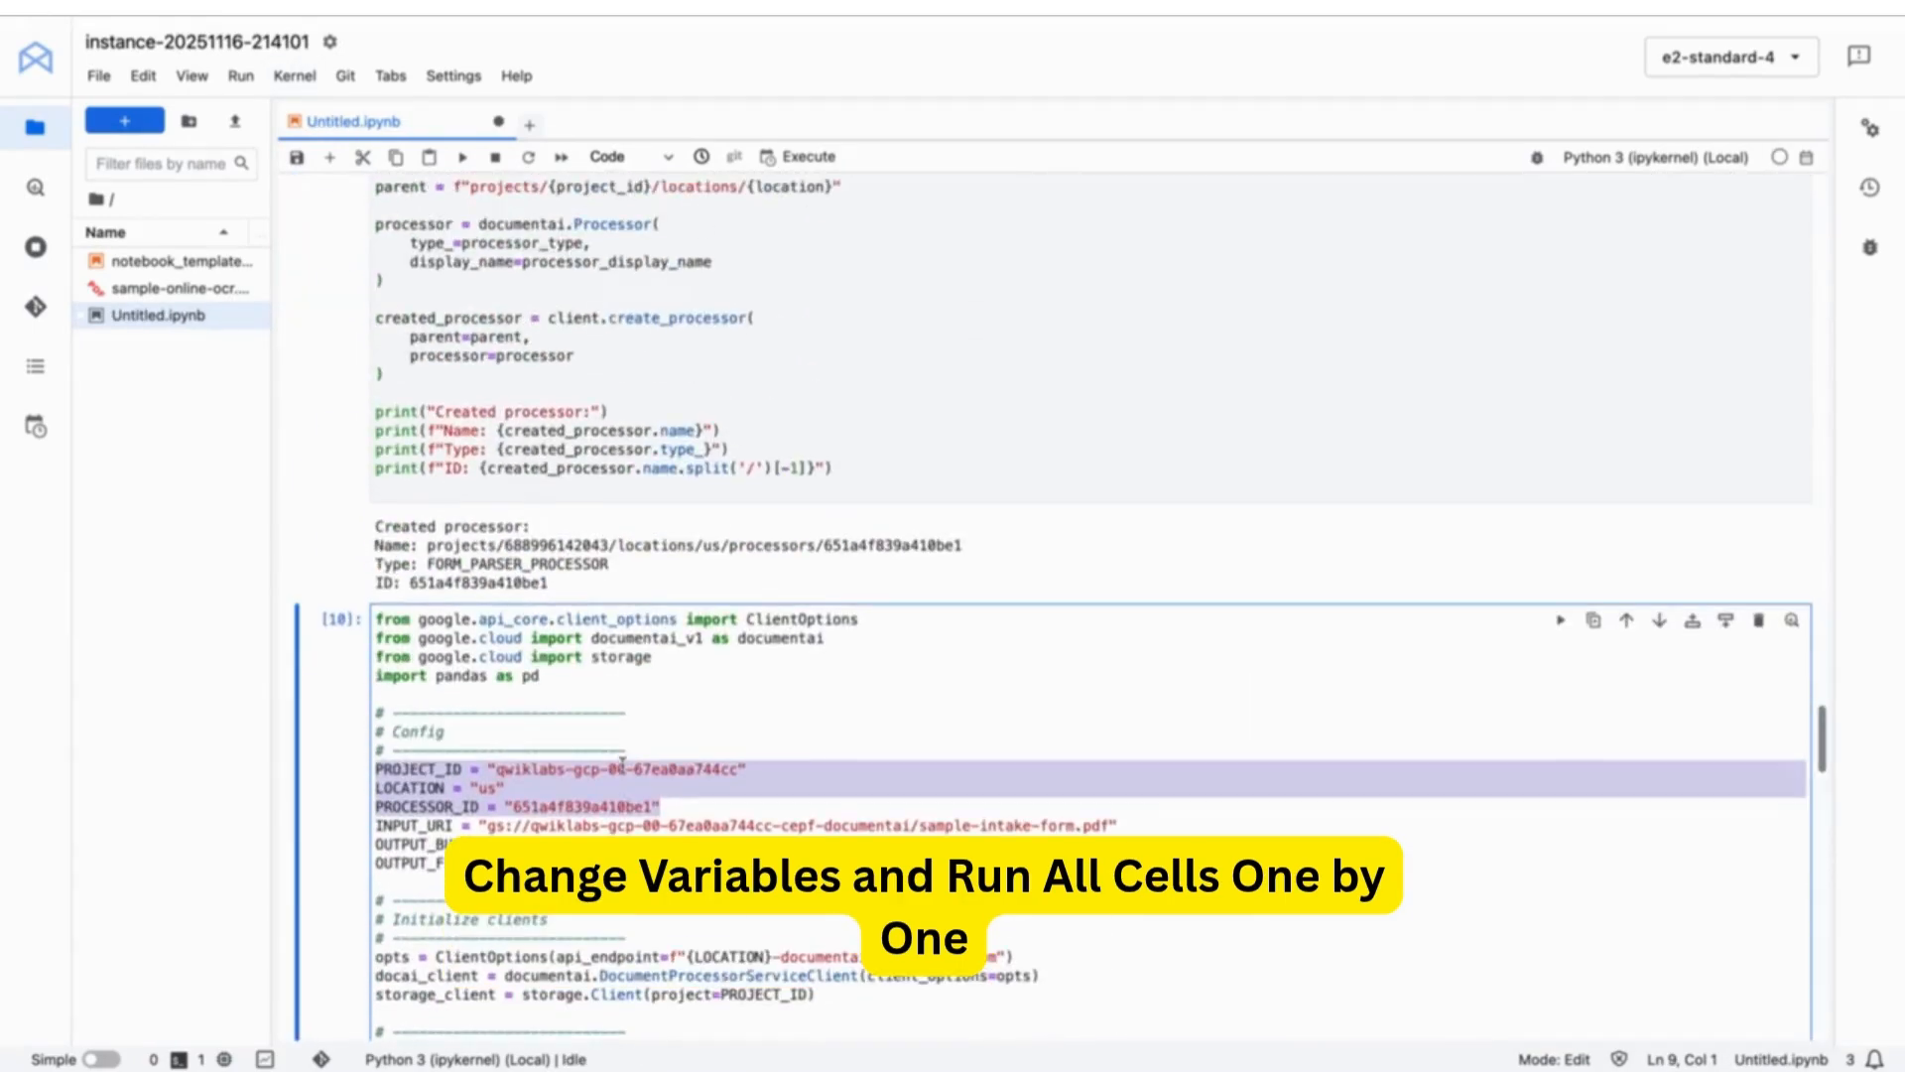
scroll(622, 765, "down", 15)
left_click_drag(661, 777, 349, 740)
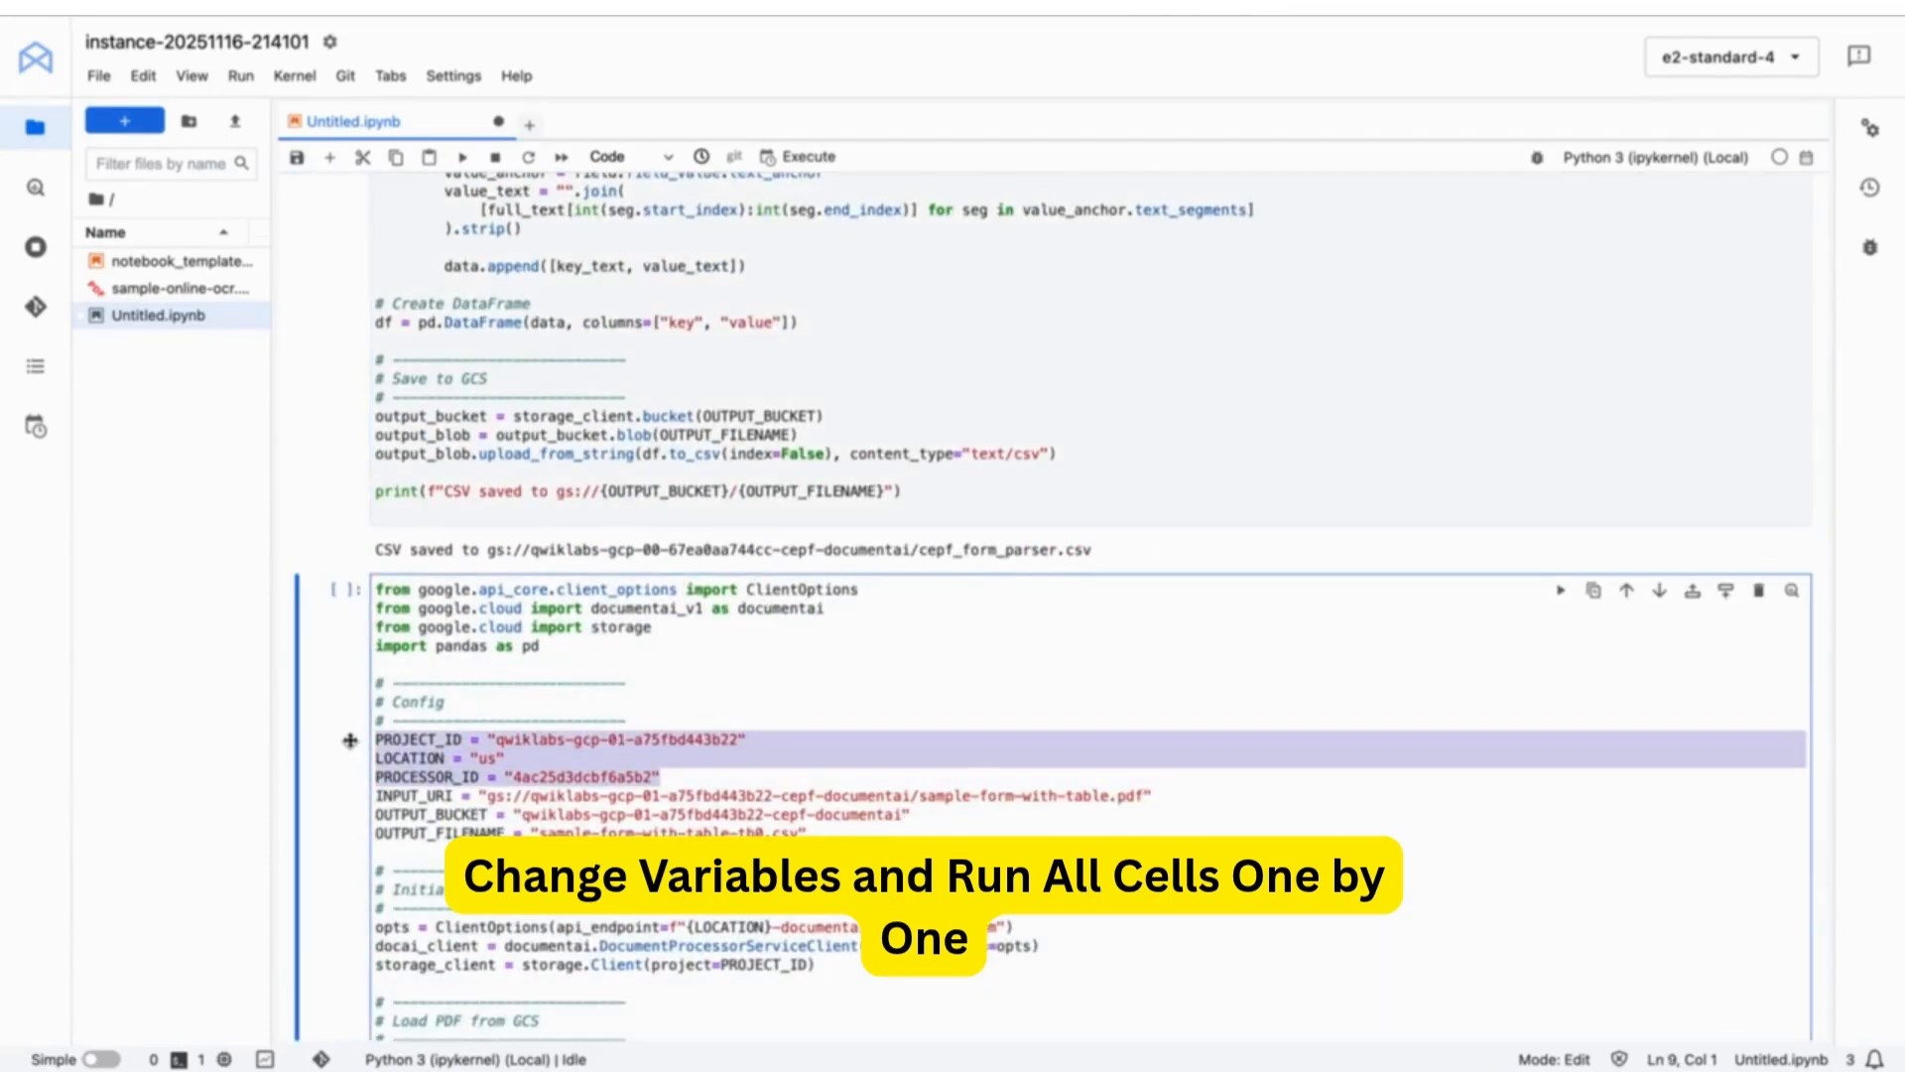
type("PROJECT_ID = \"qwiklabs-gcp-00-67ea0aa744cc\" LOCATION = \"us\" PROCESSOR_ID = \"651a4f839a410be1\"")
left_click_drag(737, 739, 504, 738)
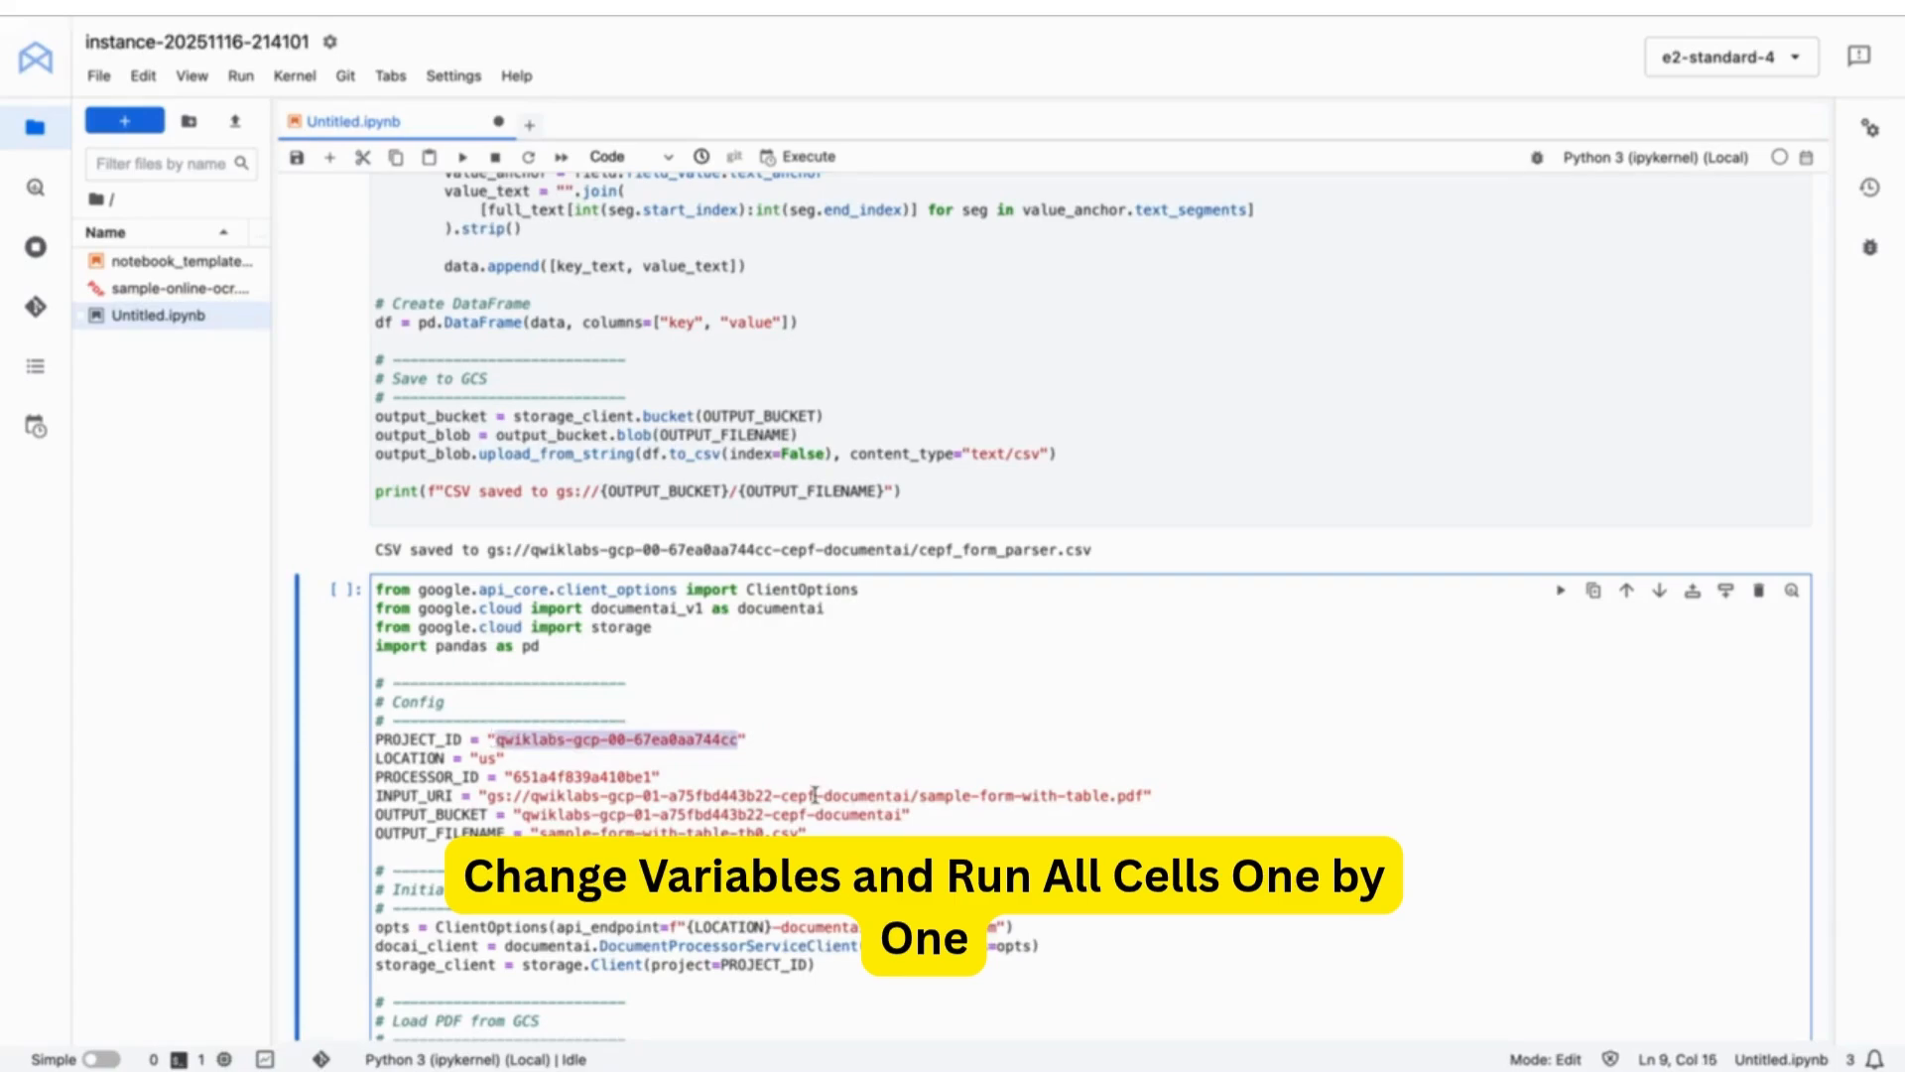
left_click_drag(775, 795, 531, 797)
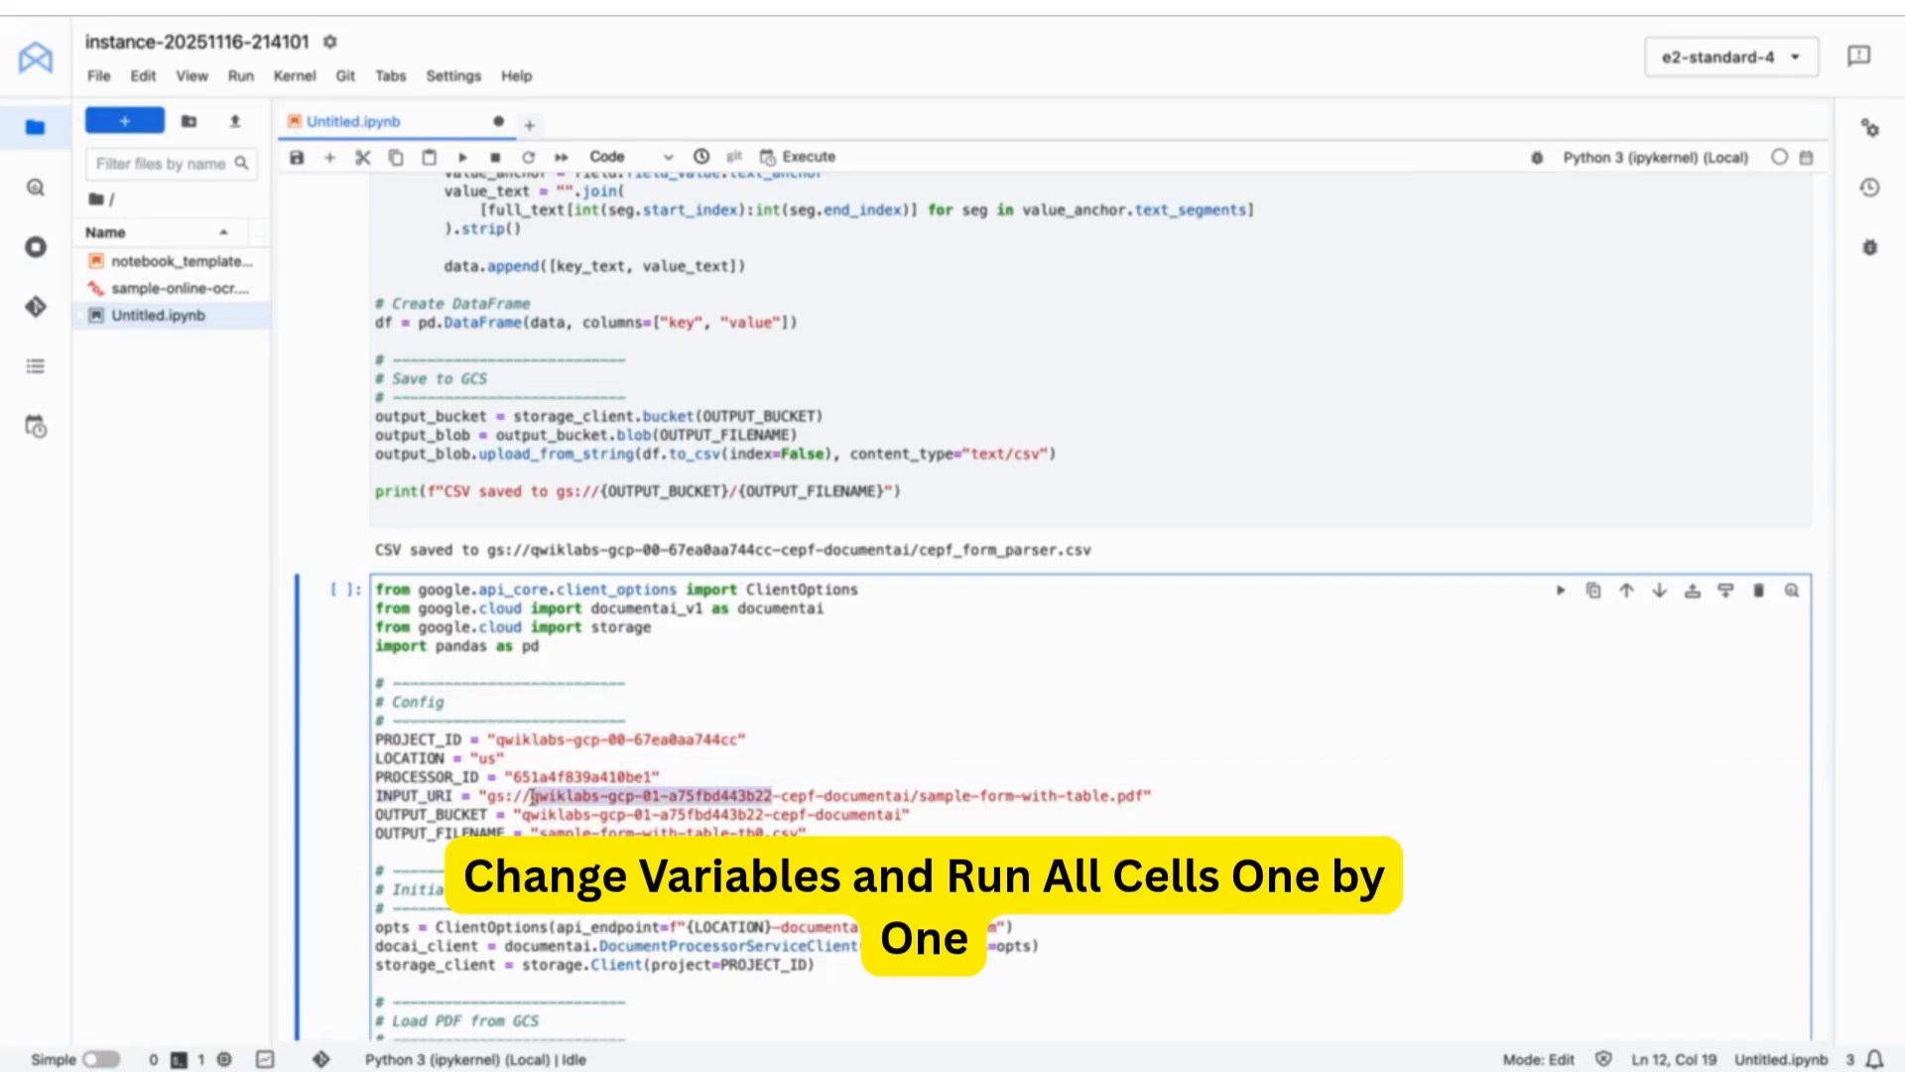
type("qwiklabs-gcp-00-67ea0aa744cc")
left_click_drag(765, 815, 532, 816)
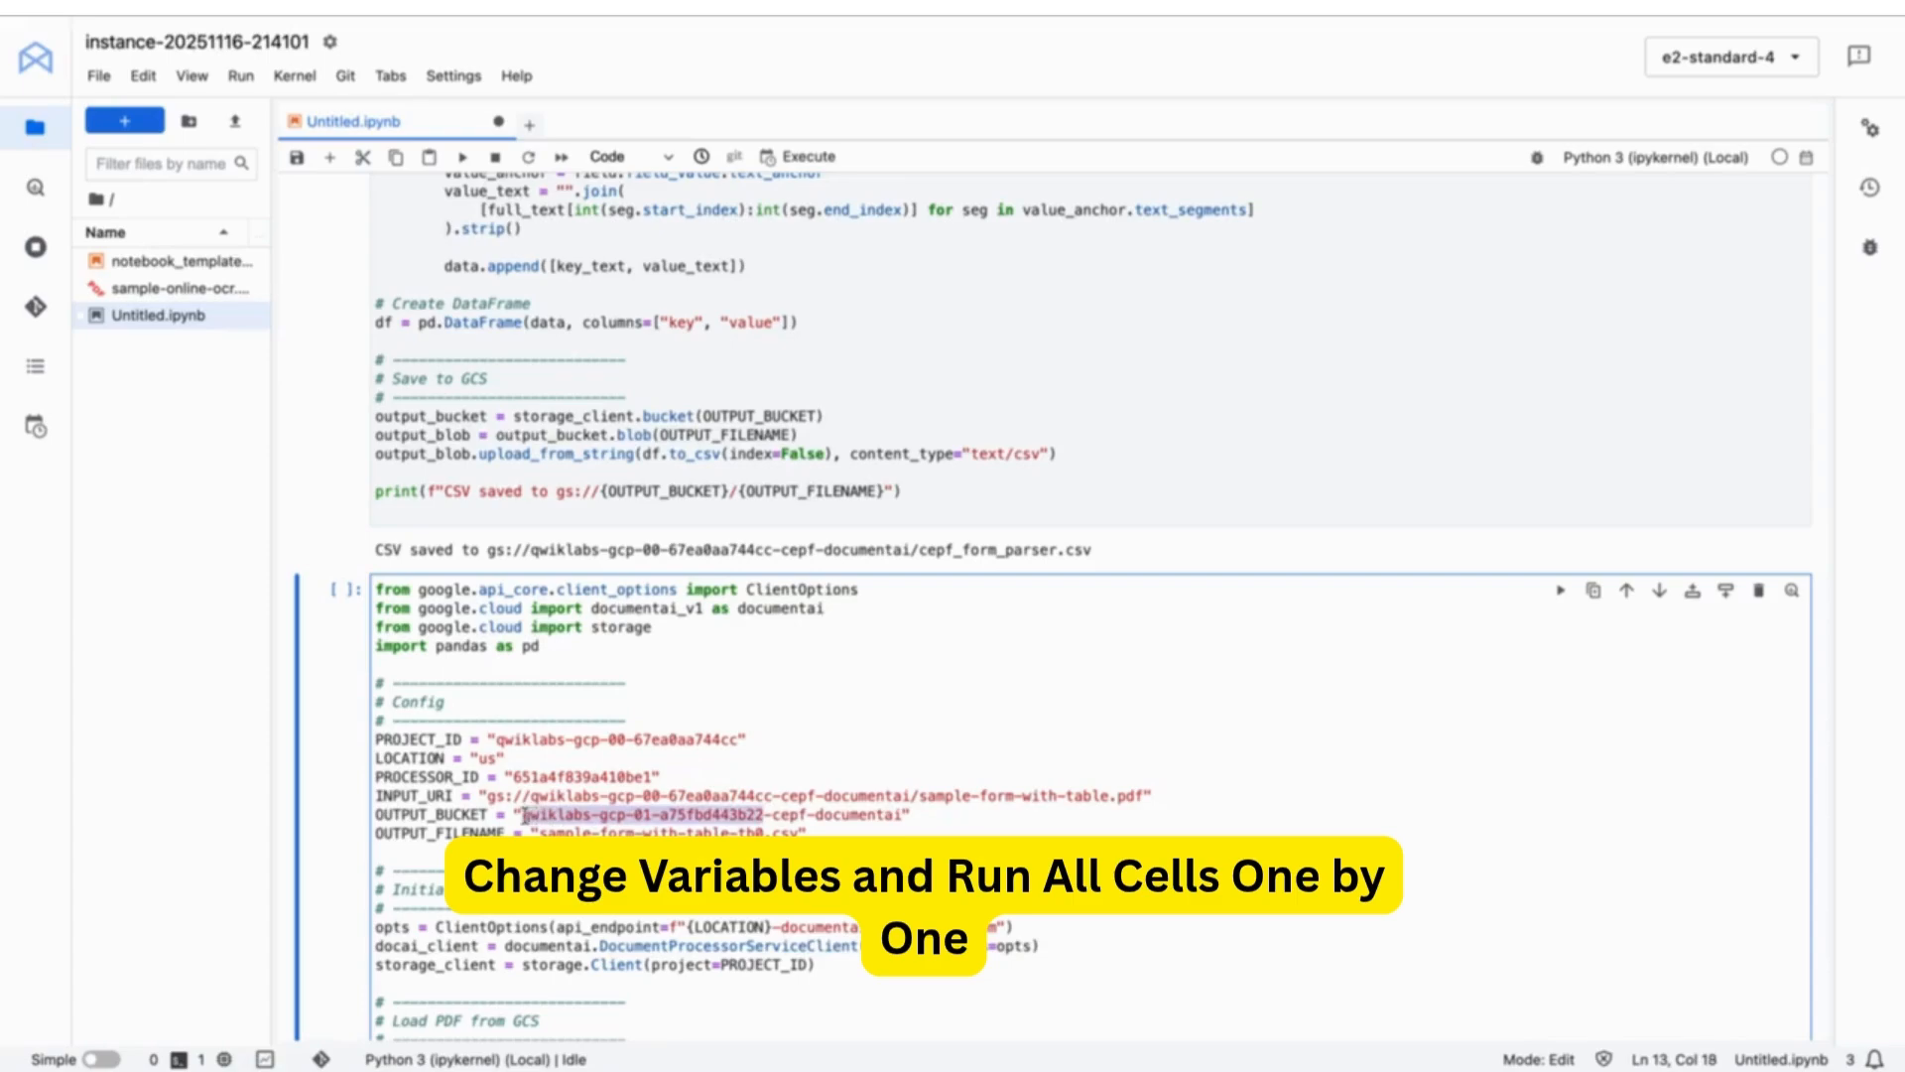
type("qwiklabs-gcp-00-67ea0aa744cc")
key("shift+Return")
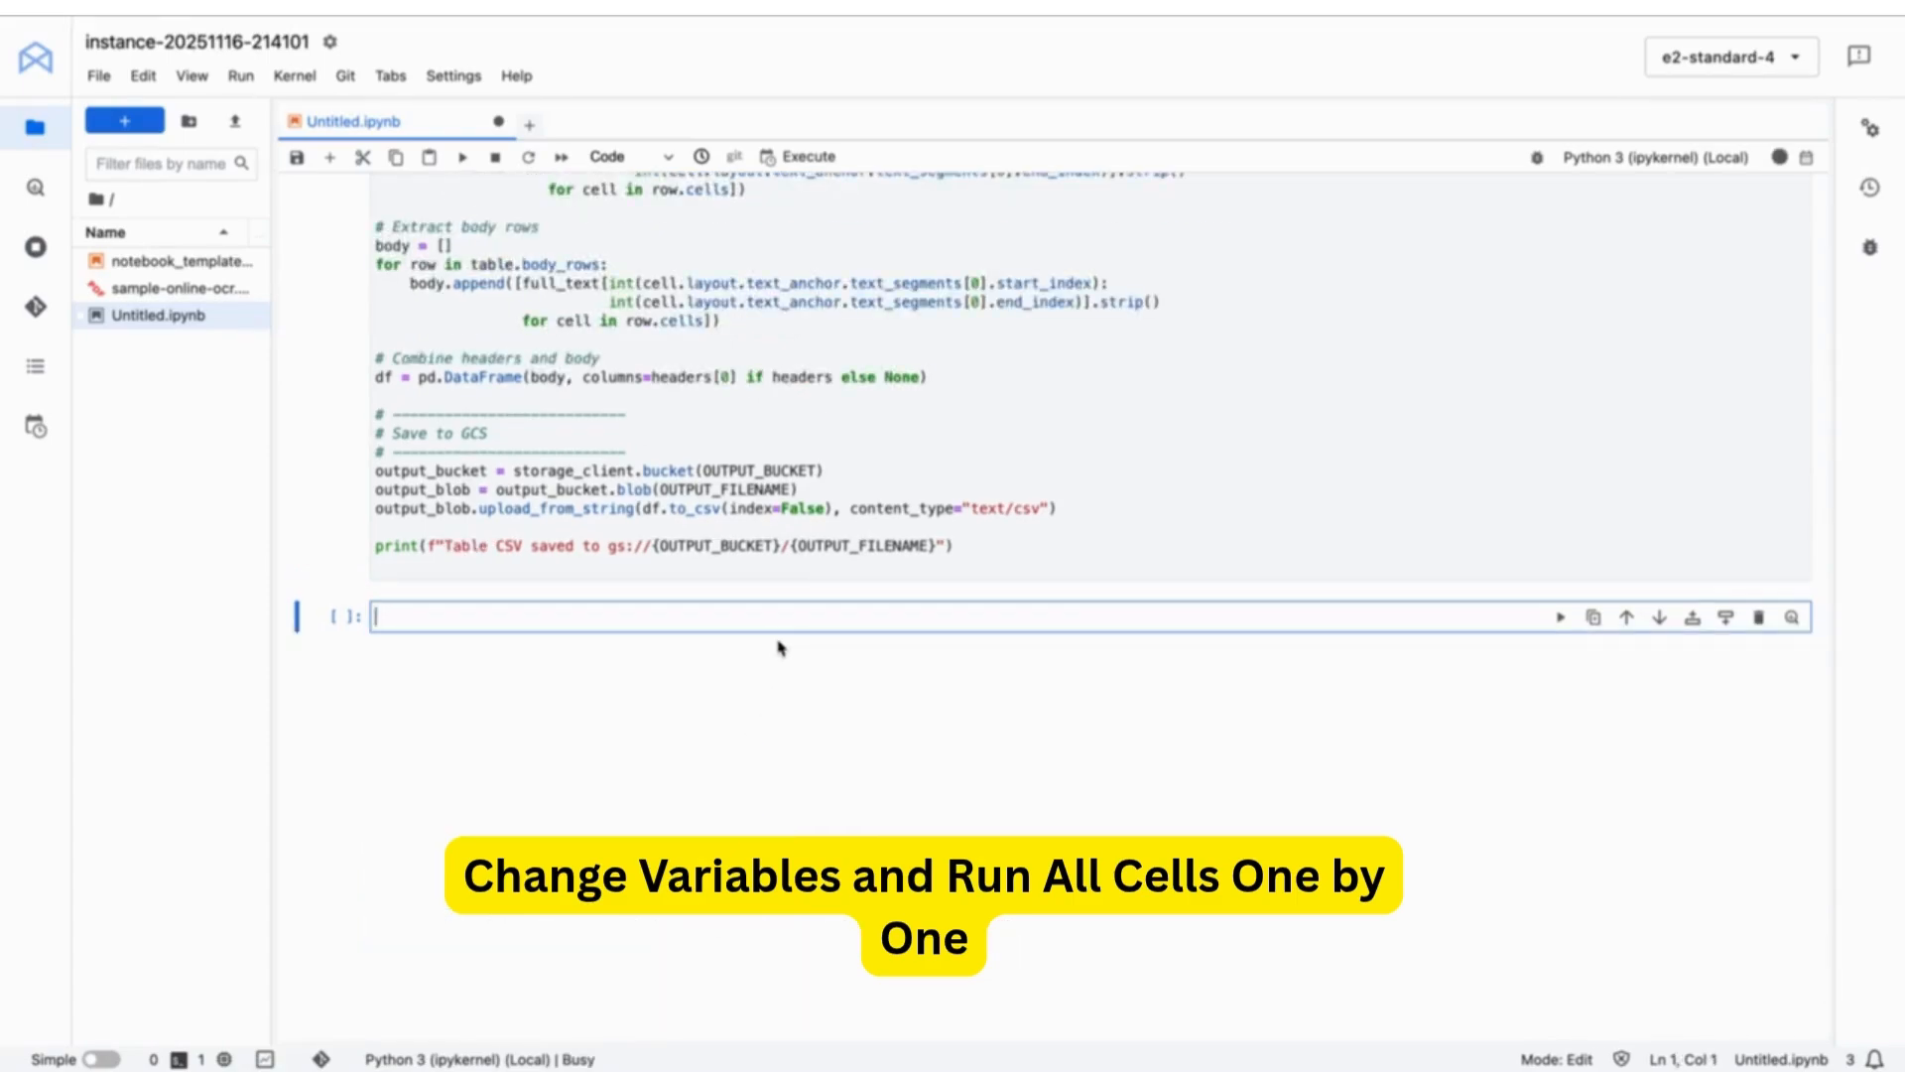
- Run Check my progress for the Task 6 table-extraction checkpoint
key("ctrl+Right")
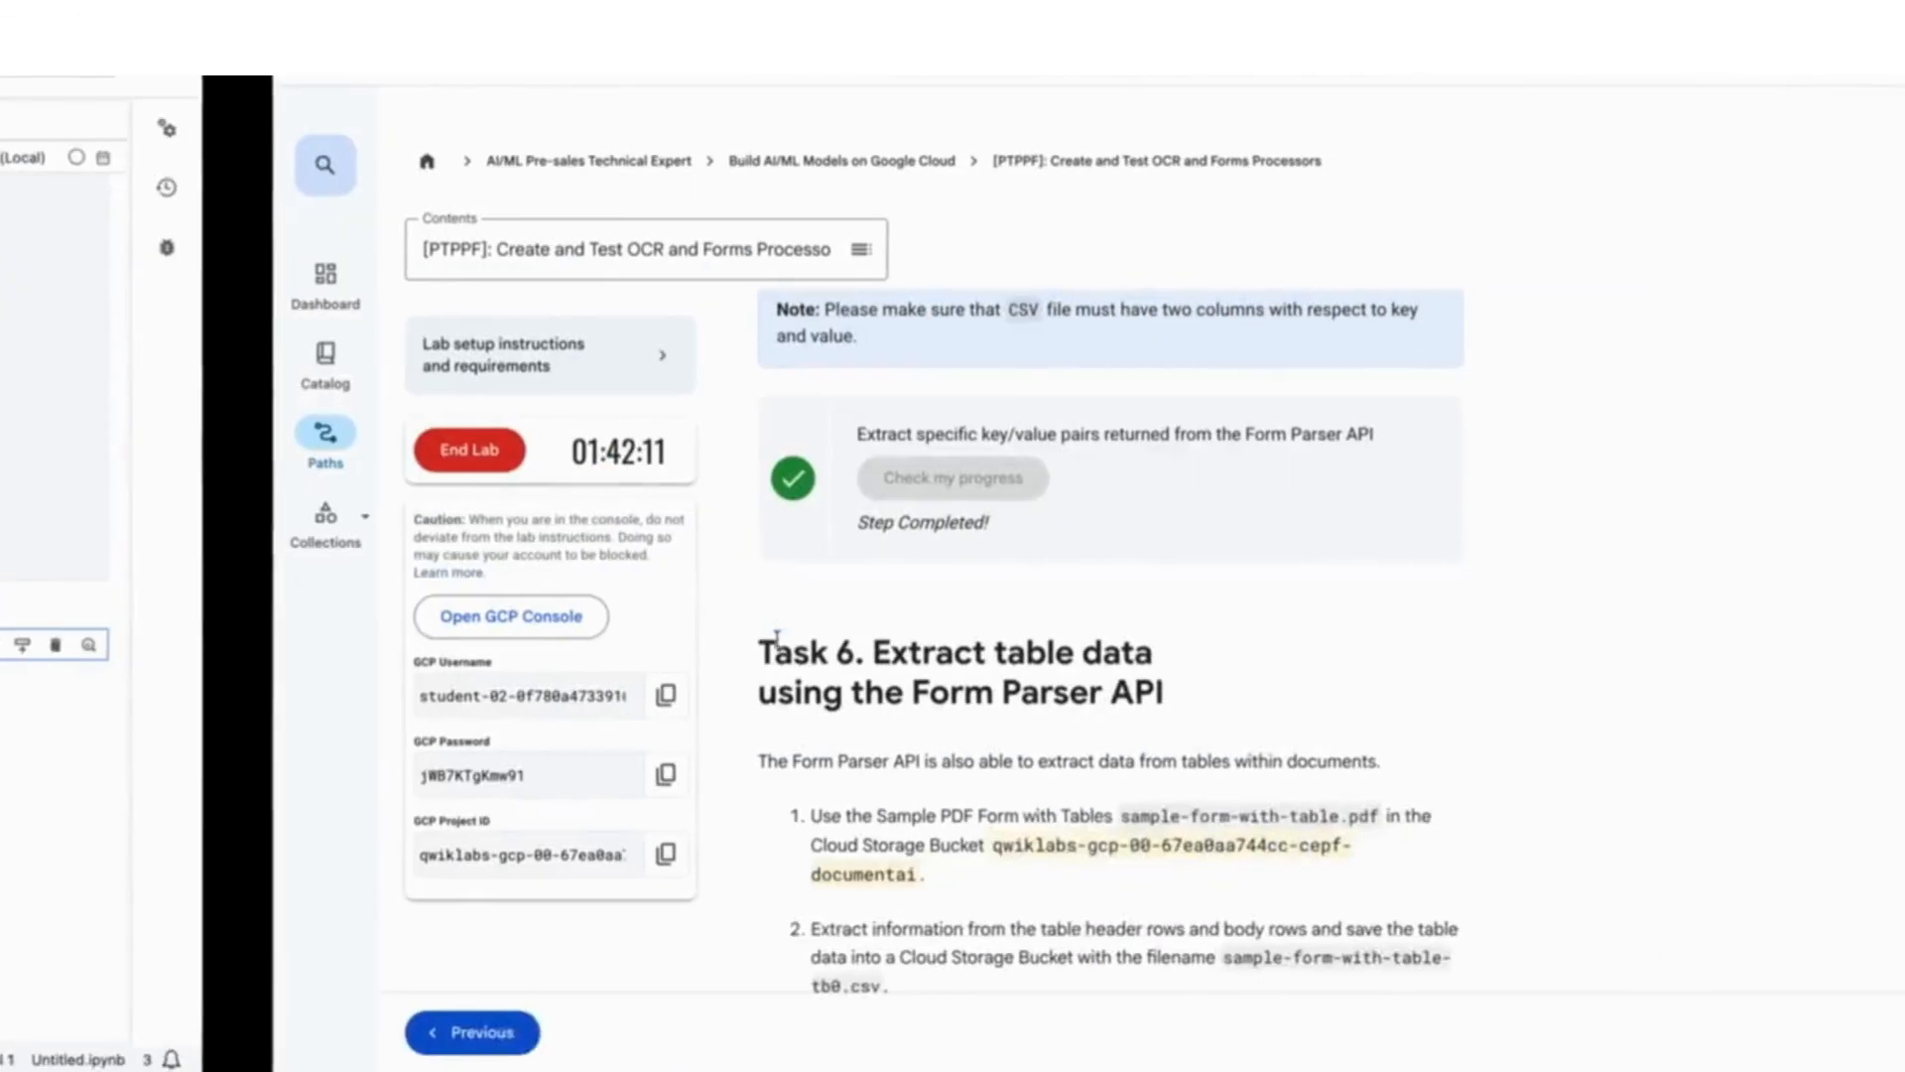
scroll(652, 765, "down", 6)
left_click(655, 513)
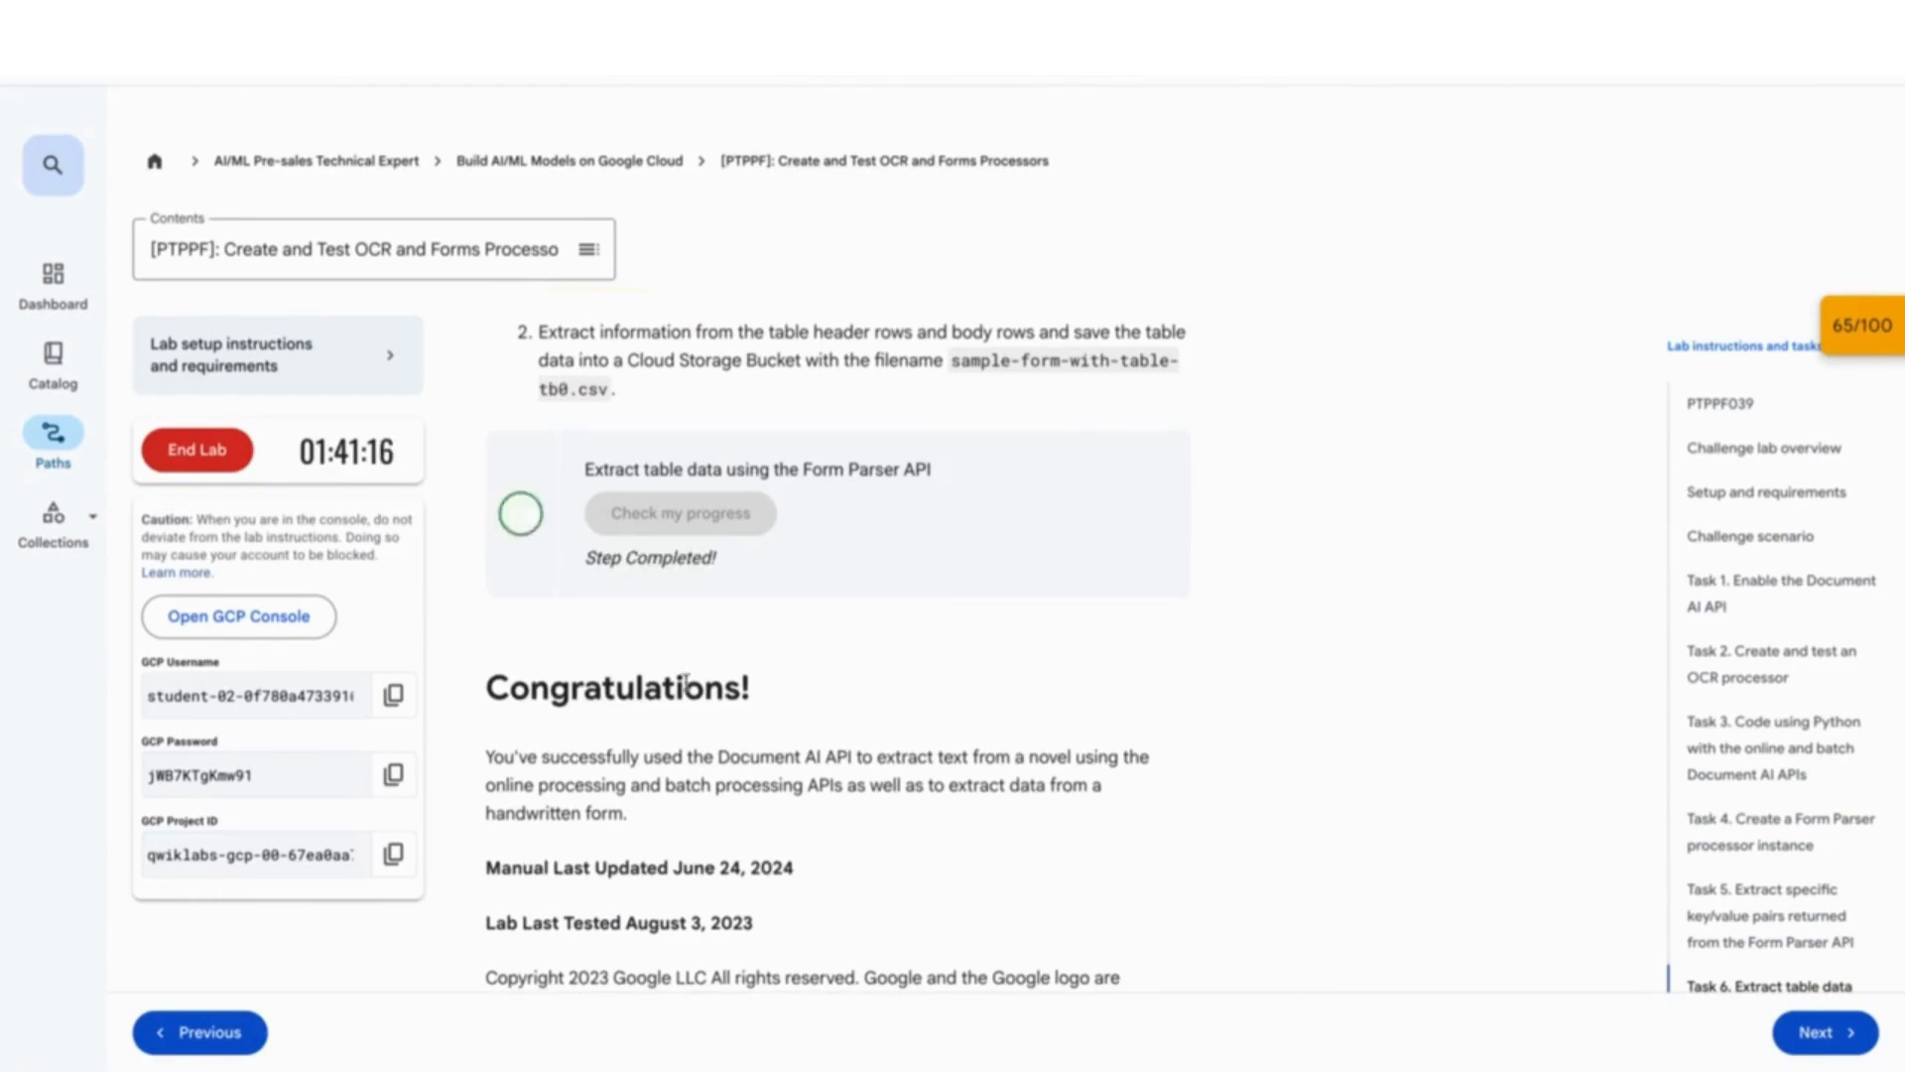
key("ctrl+Left")
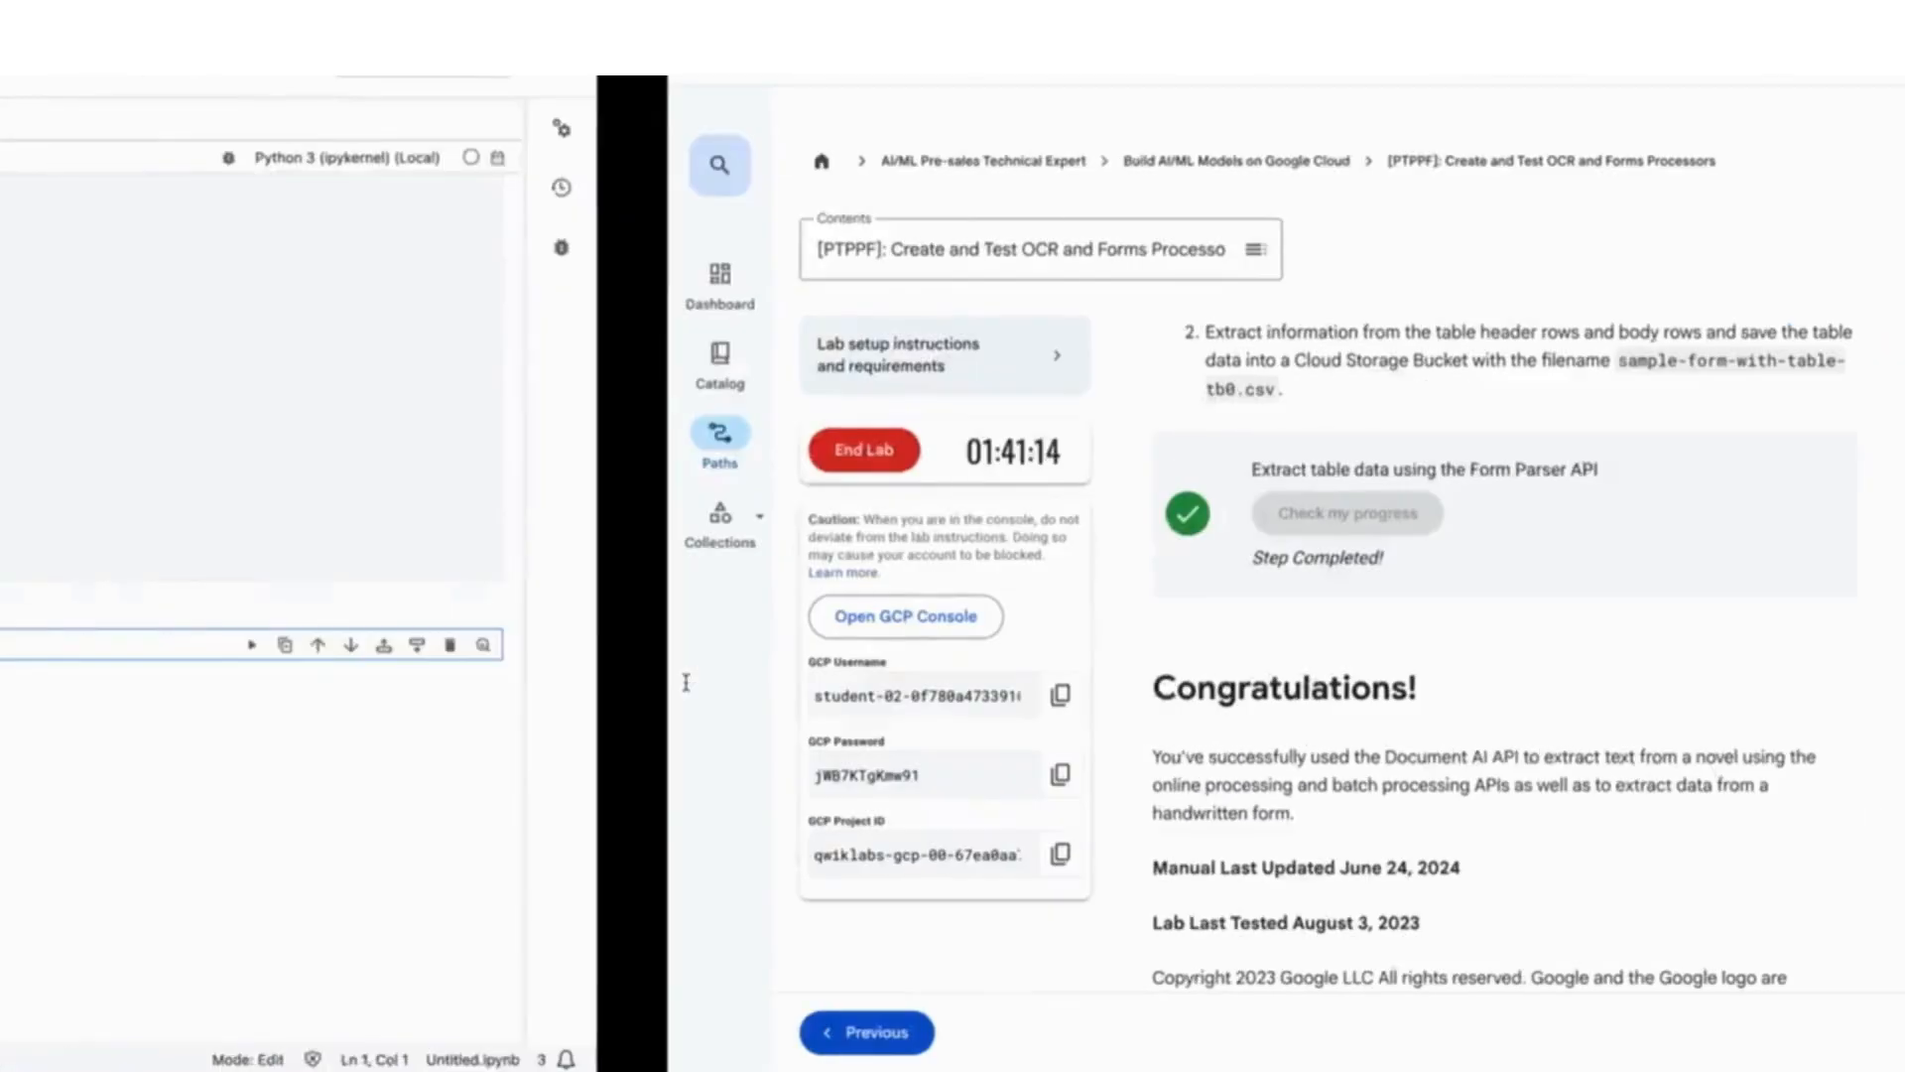
key("ctrl+Right")
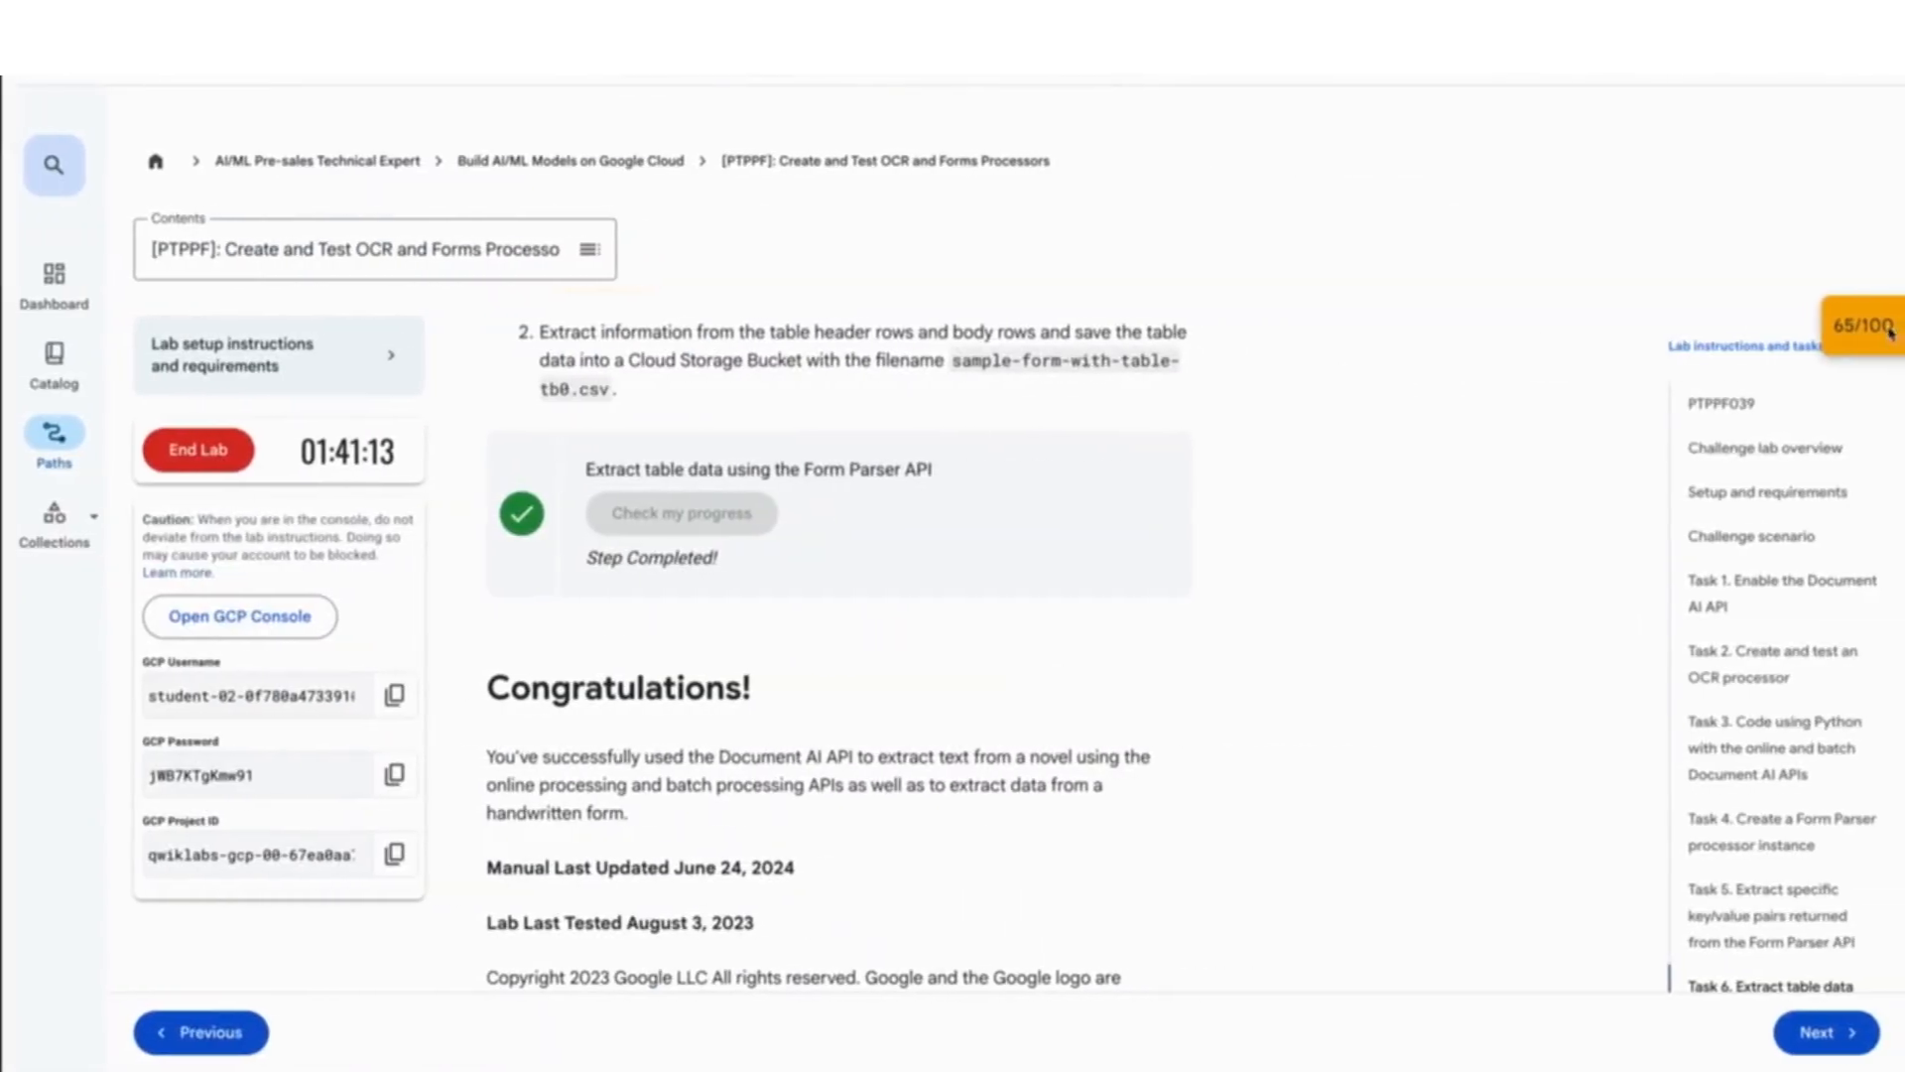
left_click(1862, 336)
scroll(1855, 357, "down", 3)
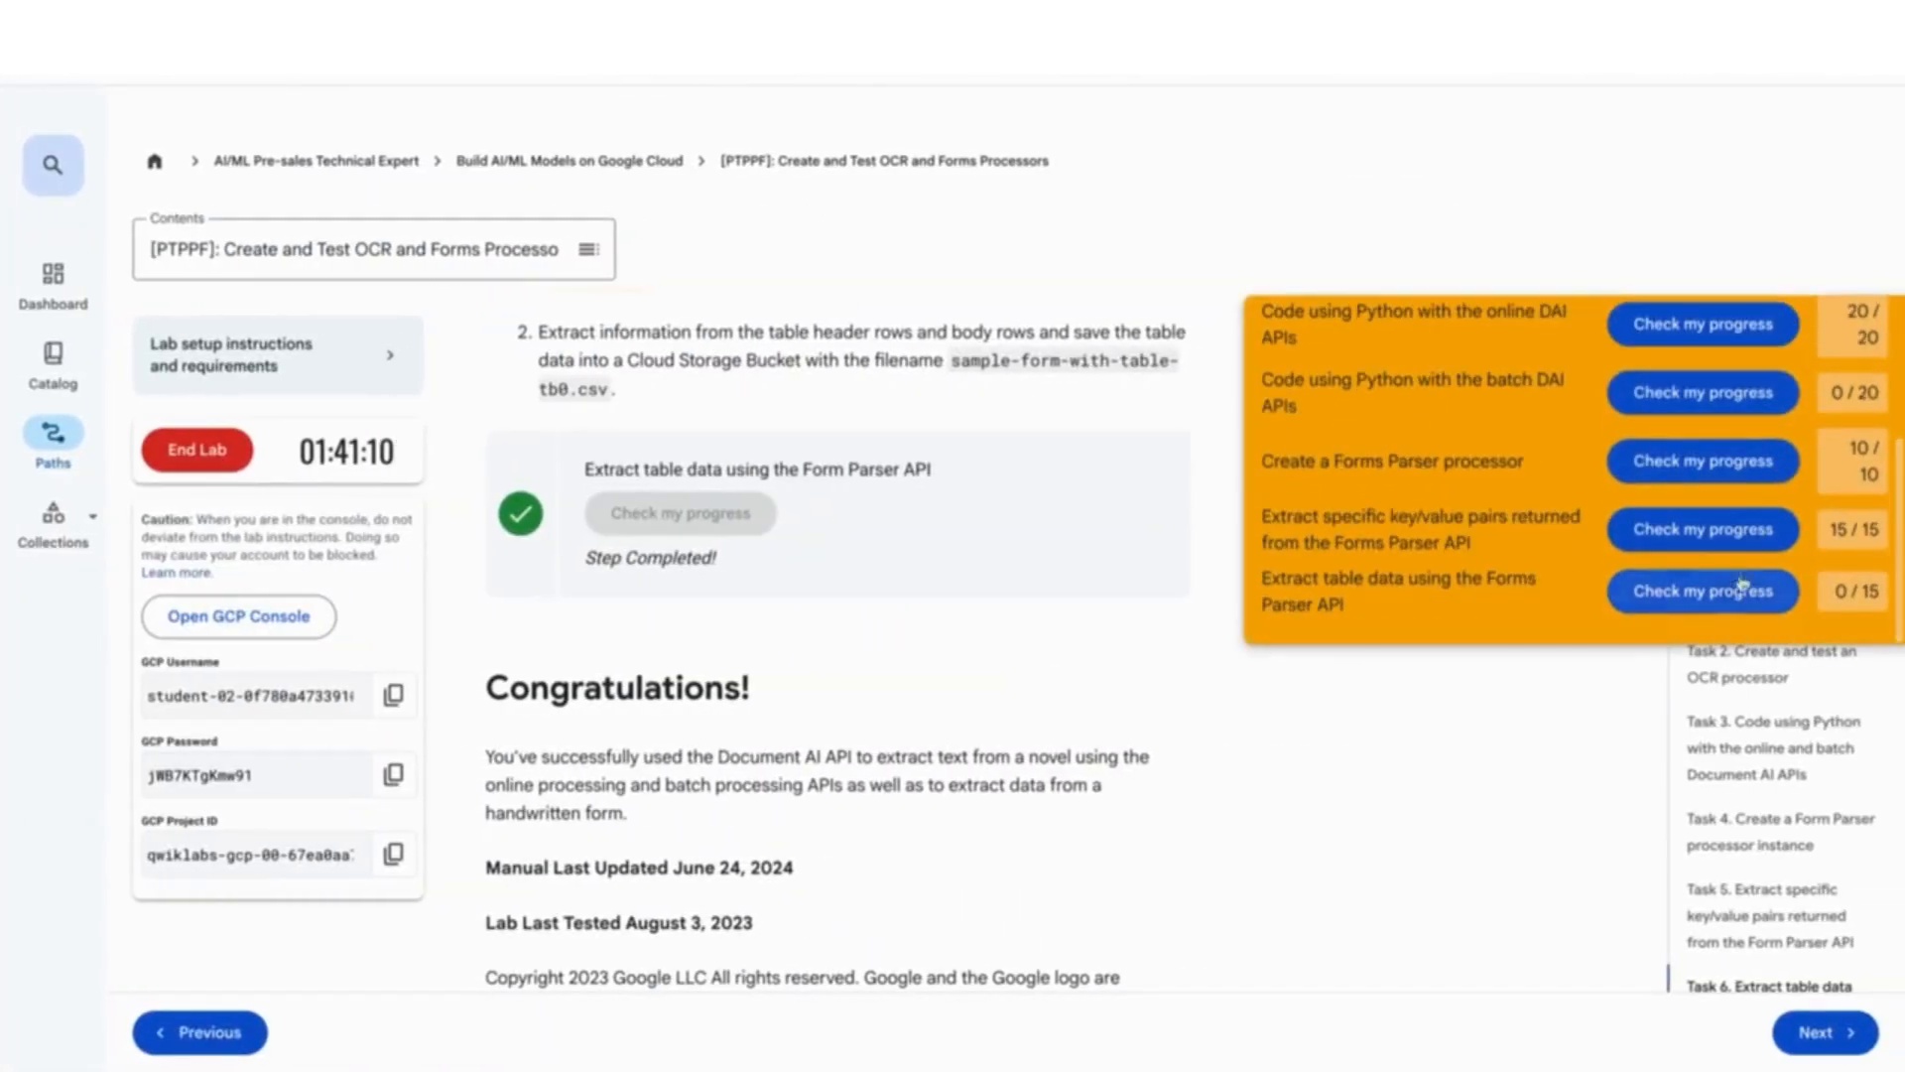
left_click(1703, 597)
- Review the 65/100 Checkpoints panel, then return to the top of the lab instructions
scroll(1627, 506, "up", 3)
left_click(1870, 338)
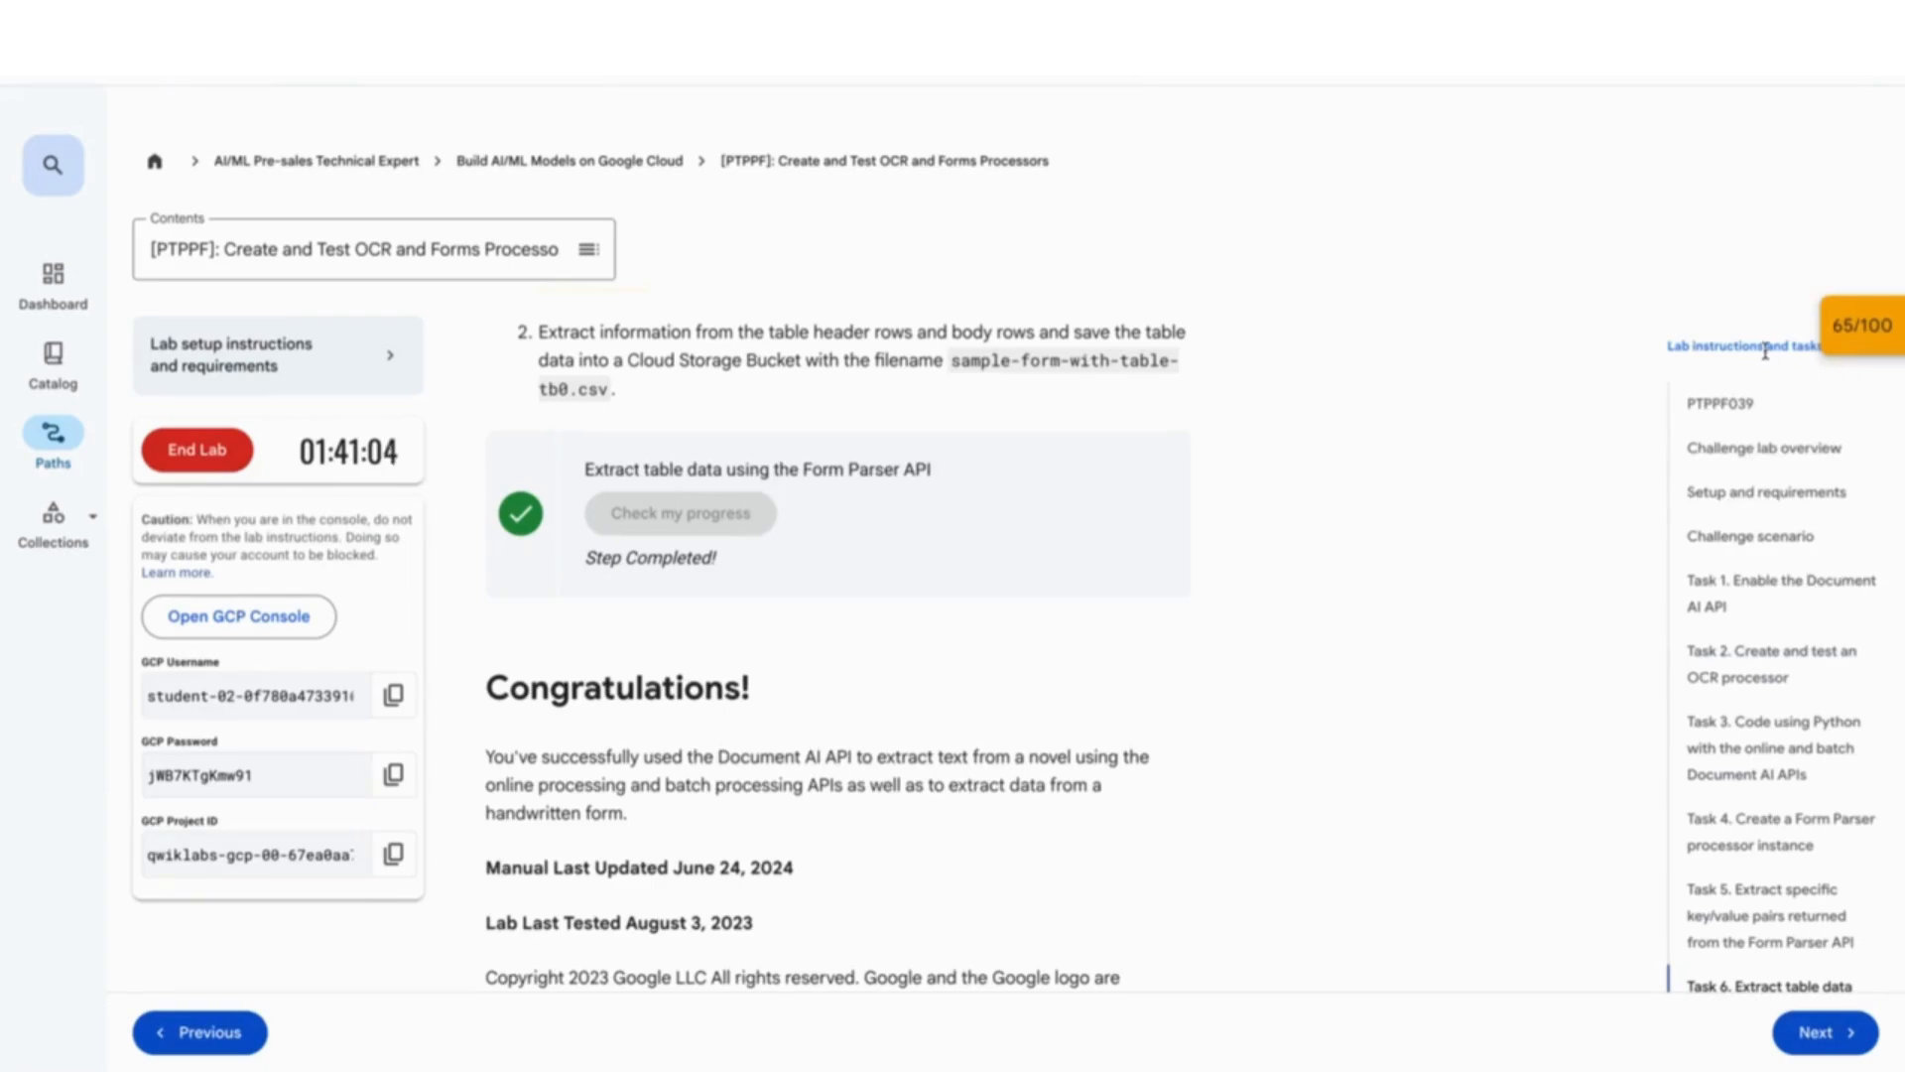
left_click(1861, 333)
left_click(1861, 341)
scroll(1263, 589, "up", 3)
scroll(1263, 589, "up", 20)
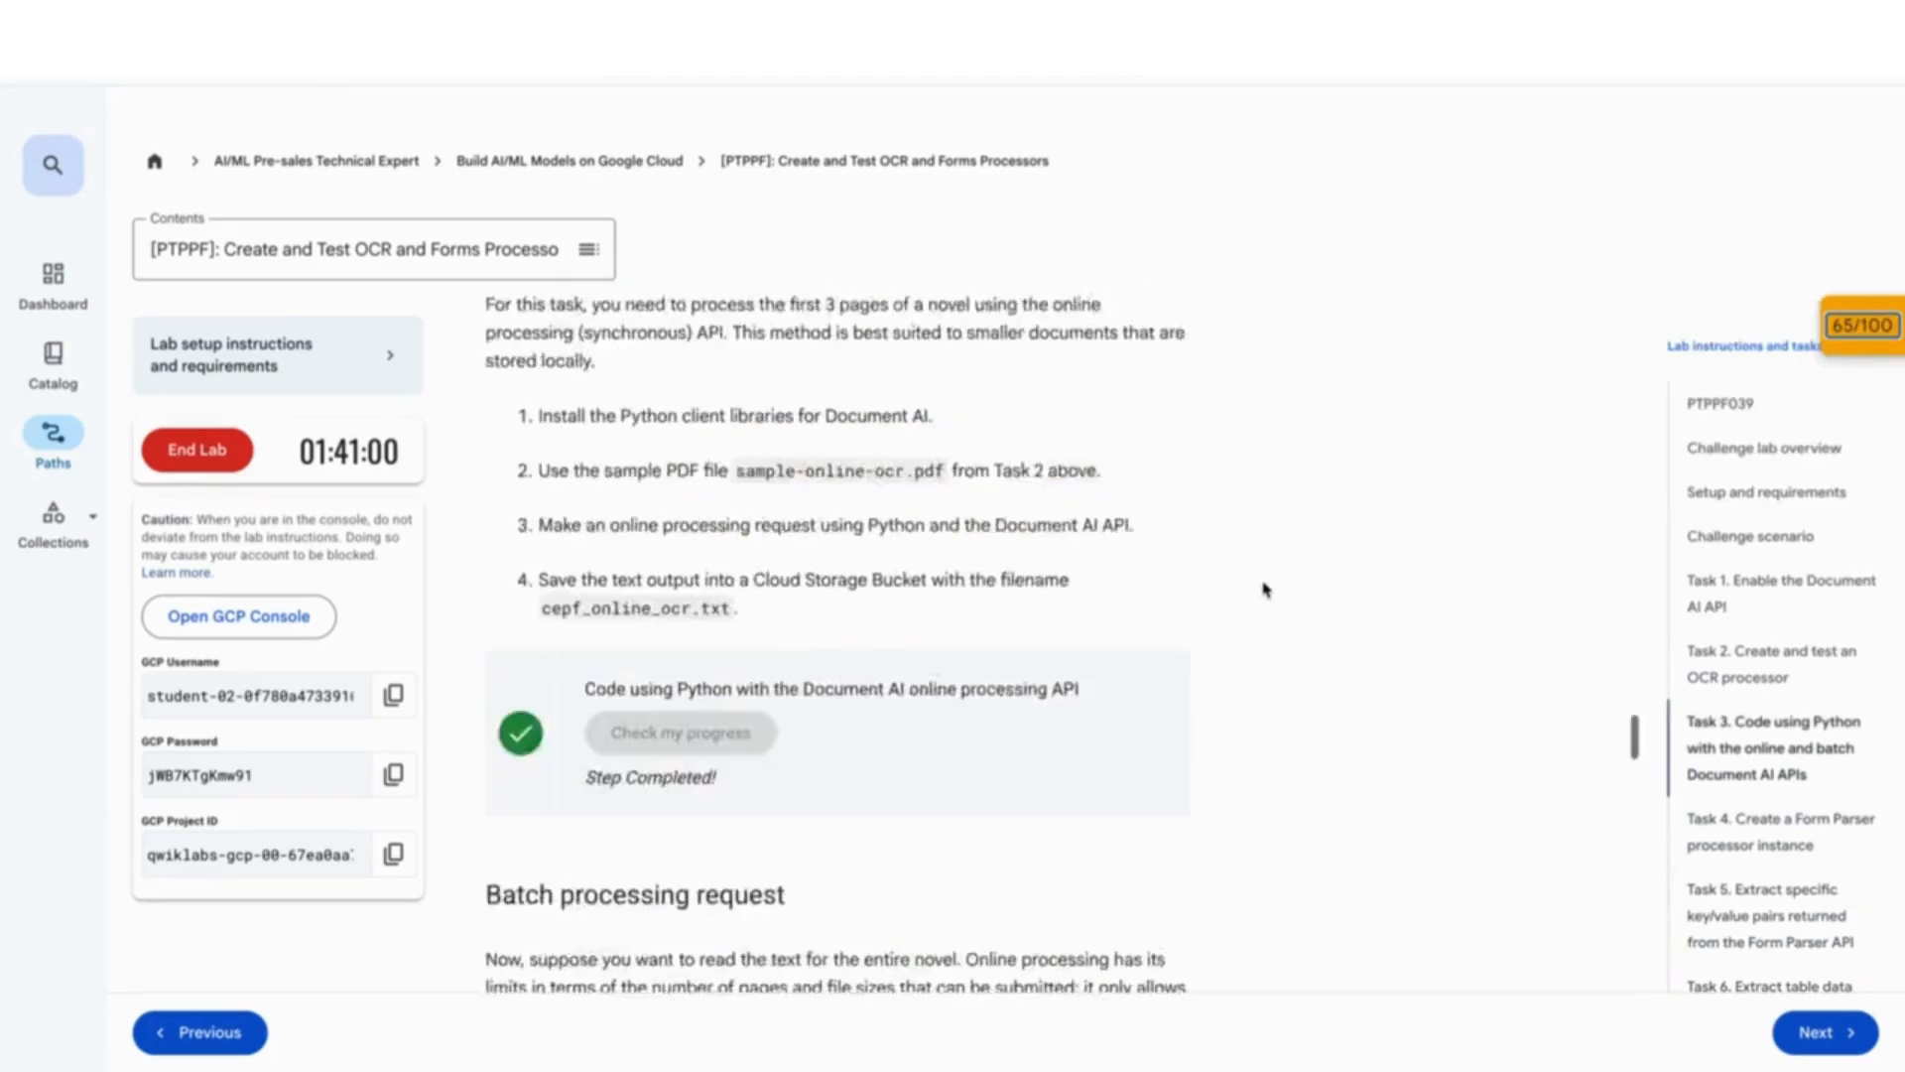
scroll(1265, 589, "down", 4)
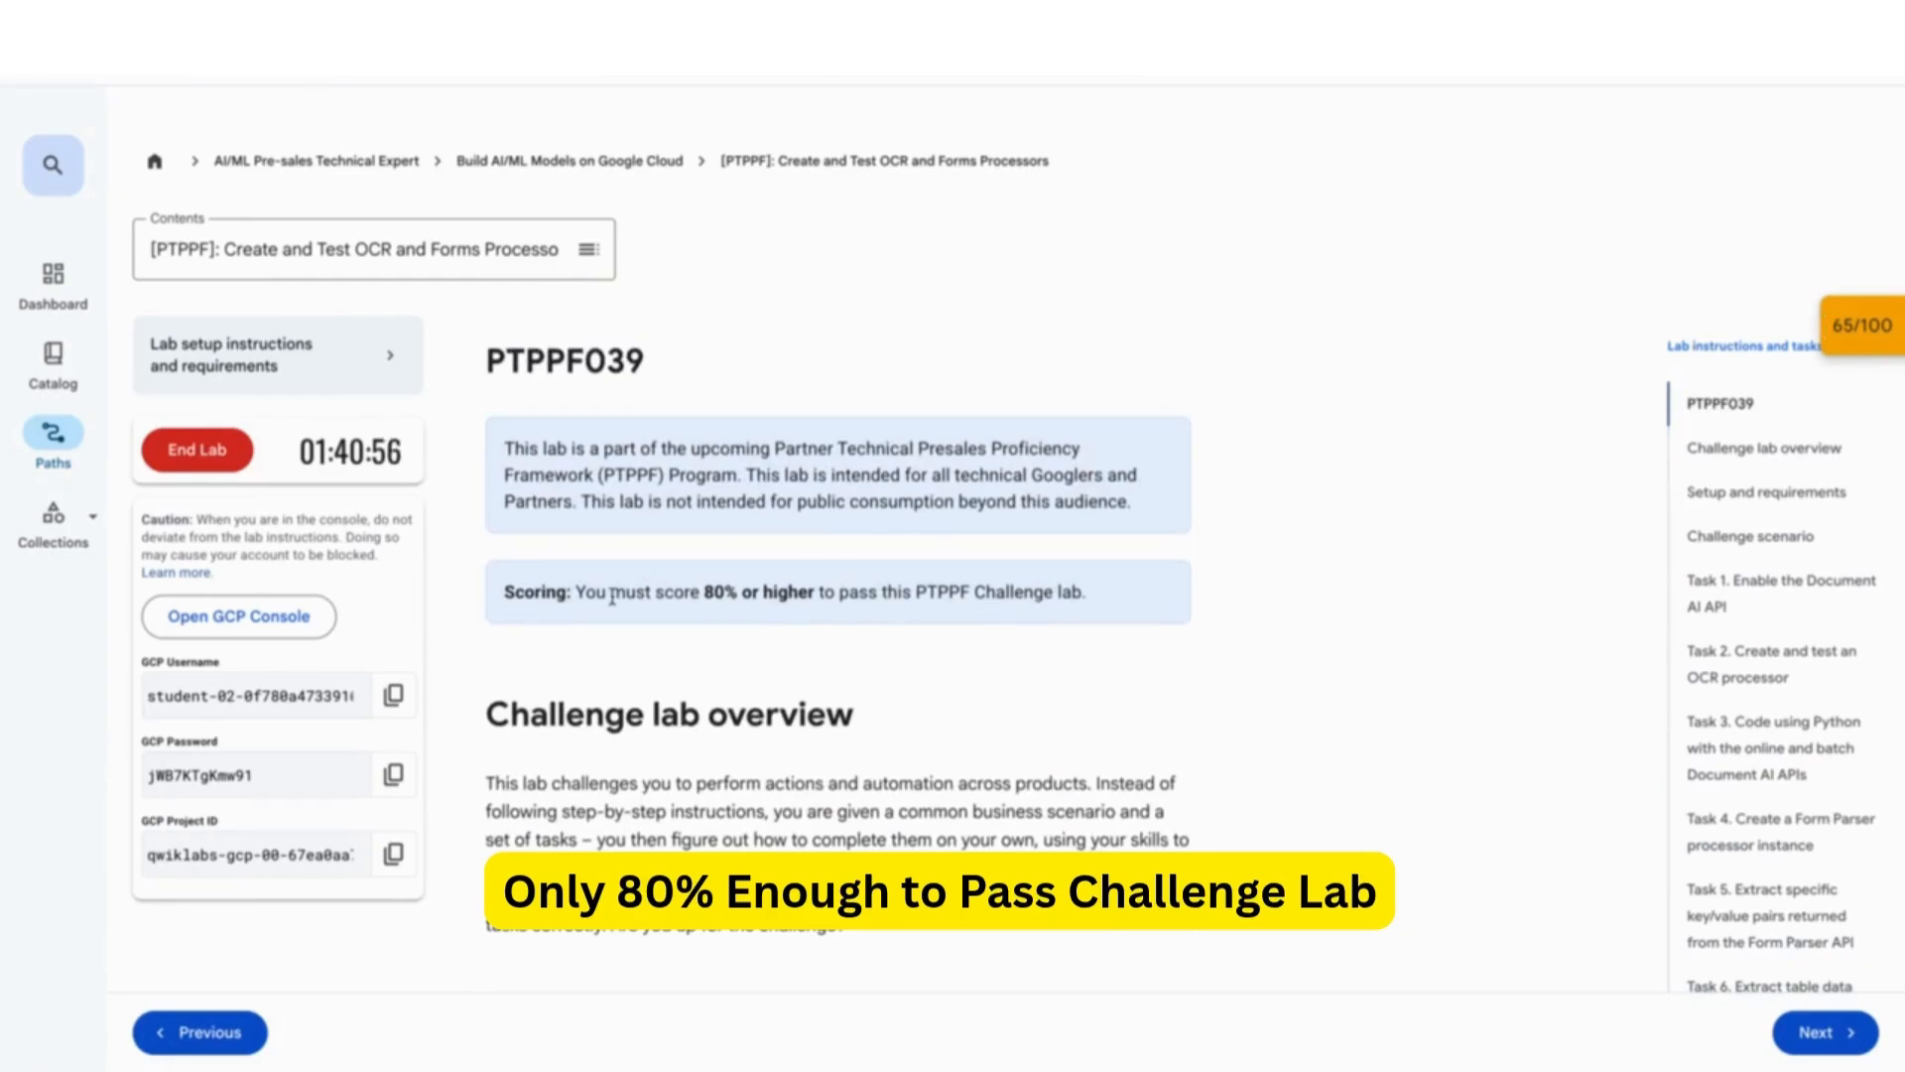
- Recheck the table-extraction checkpoint so the score reaches 80/100, then request ending the lab
left_click_drag(578, 591, 1106, 615)
left_click(1853, 343)
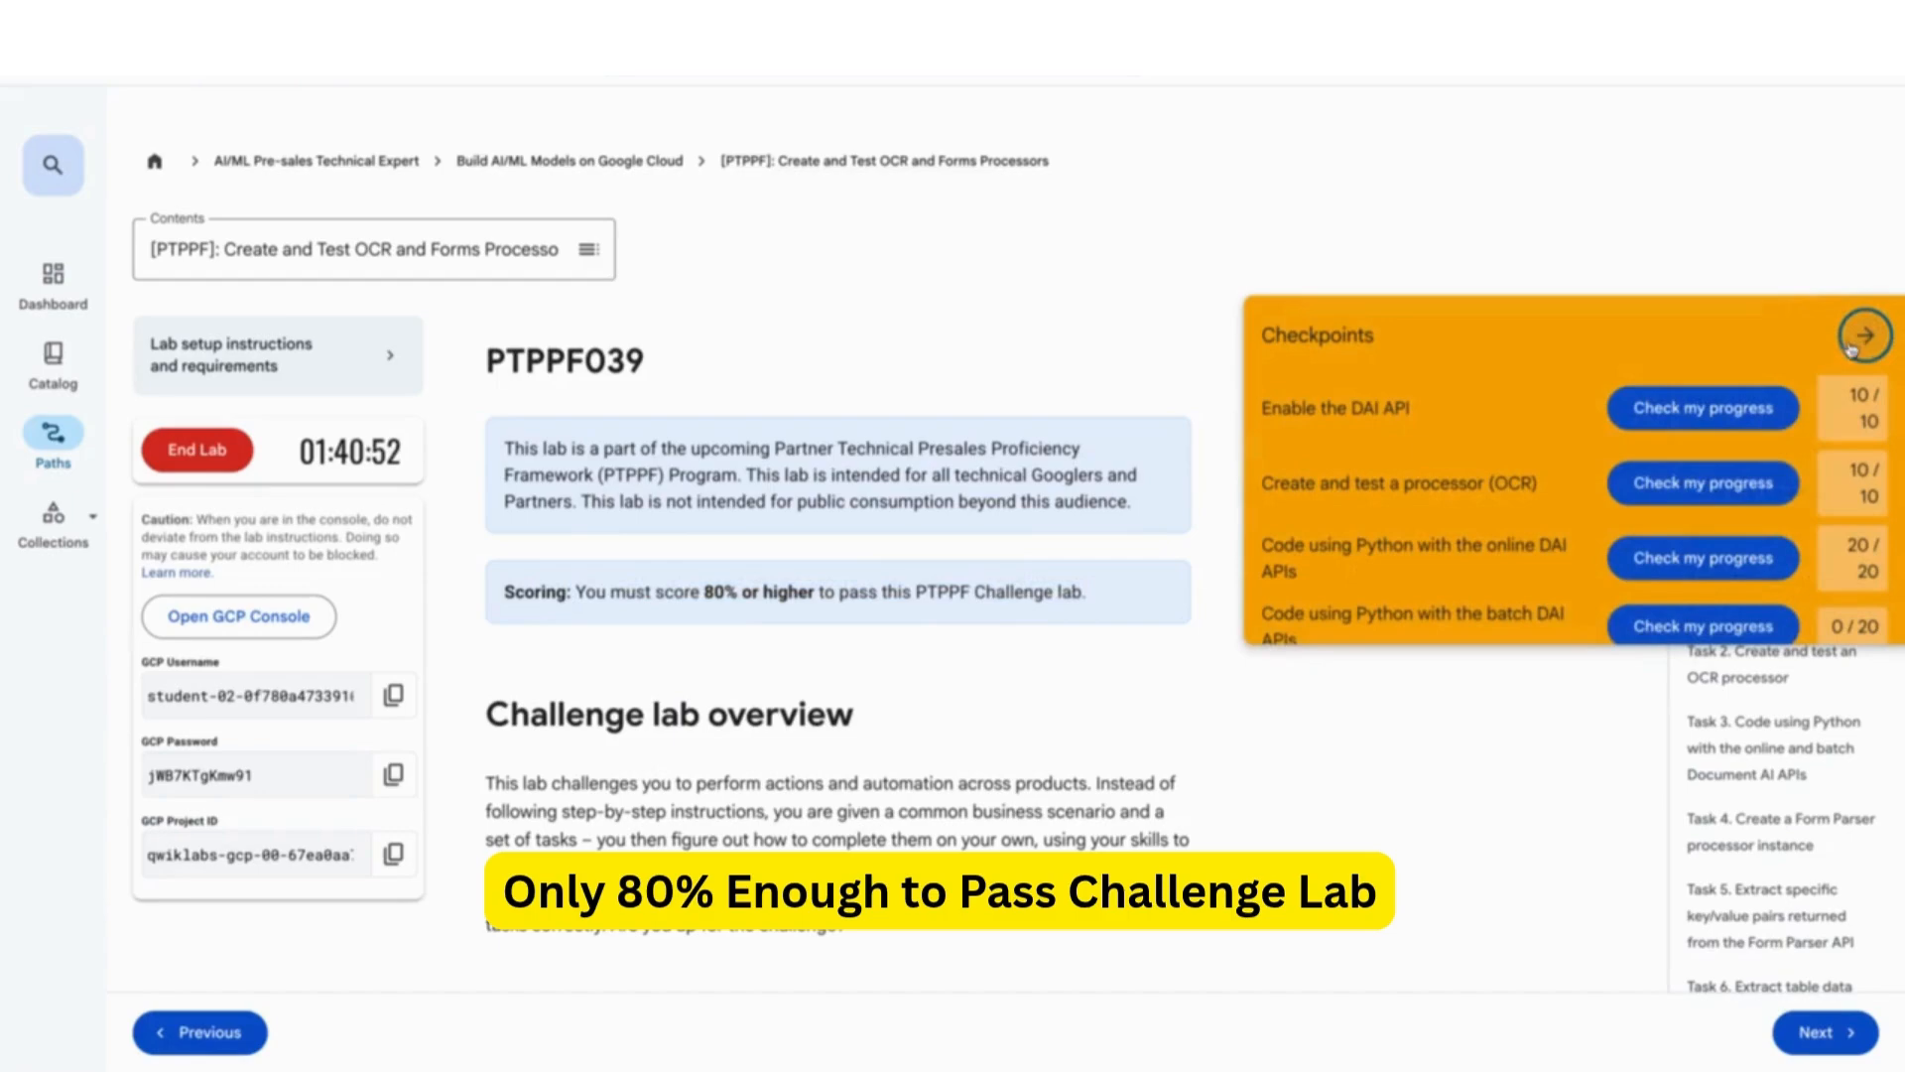
scroll(1796, 493, "down", 3)
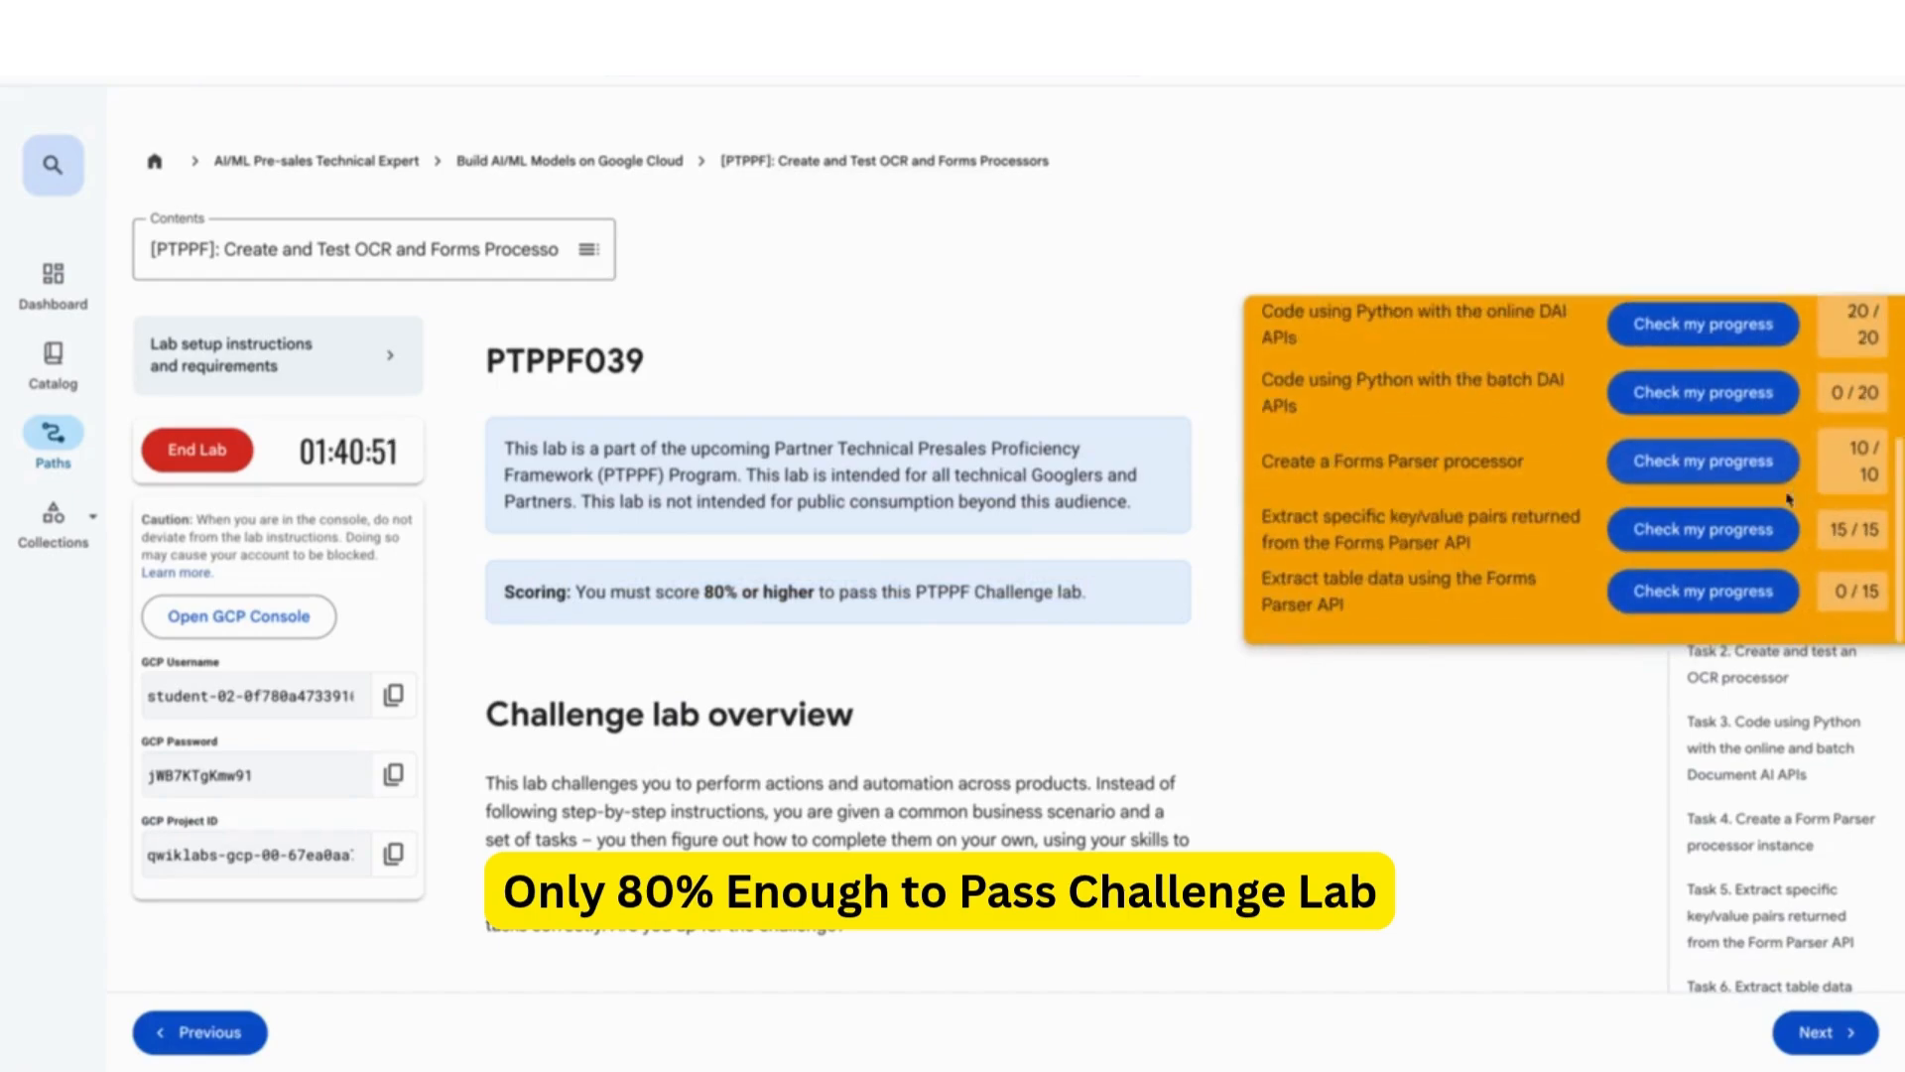
left_click(1726, 595)
scroll(1592, 526, "up", 3)
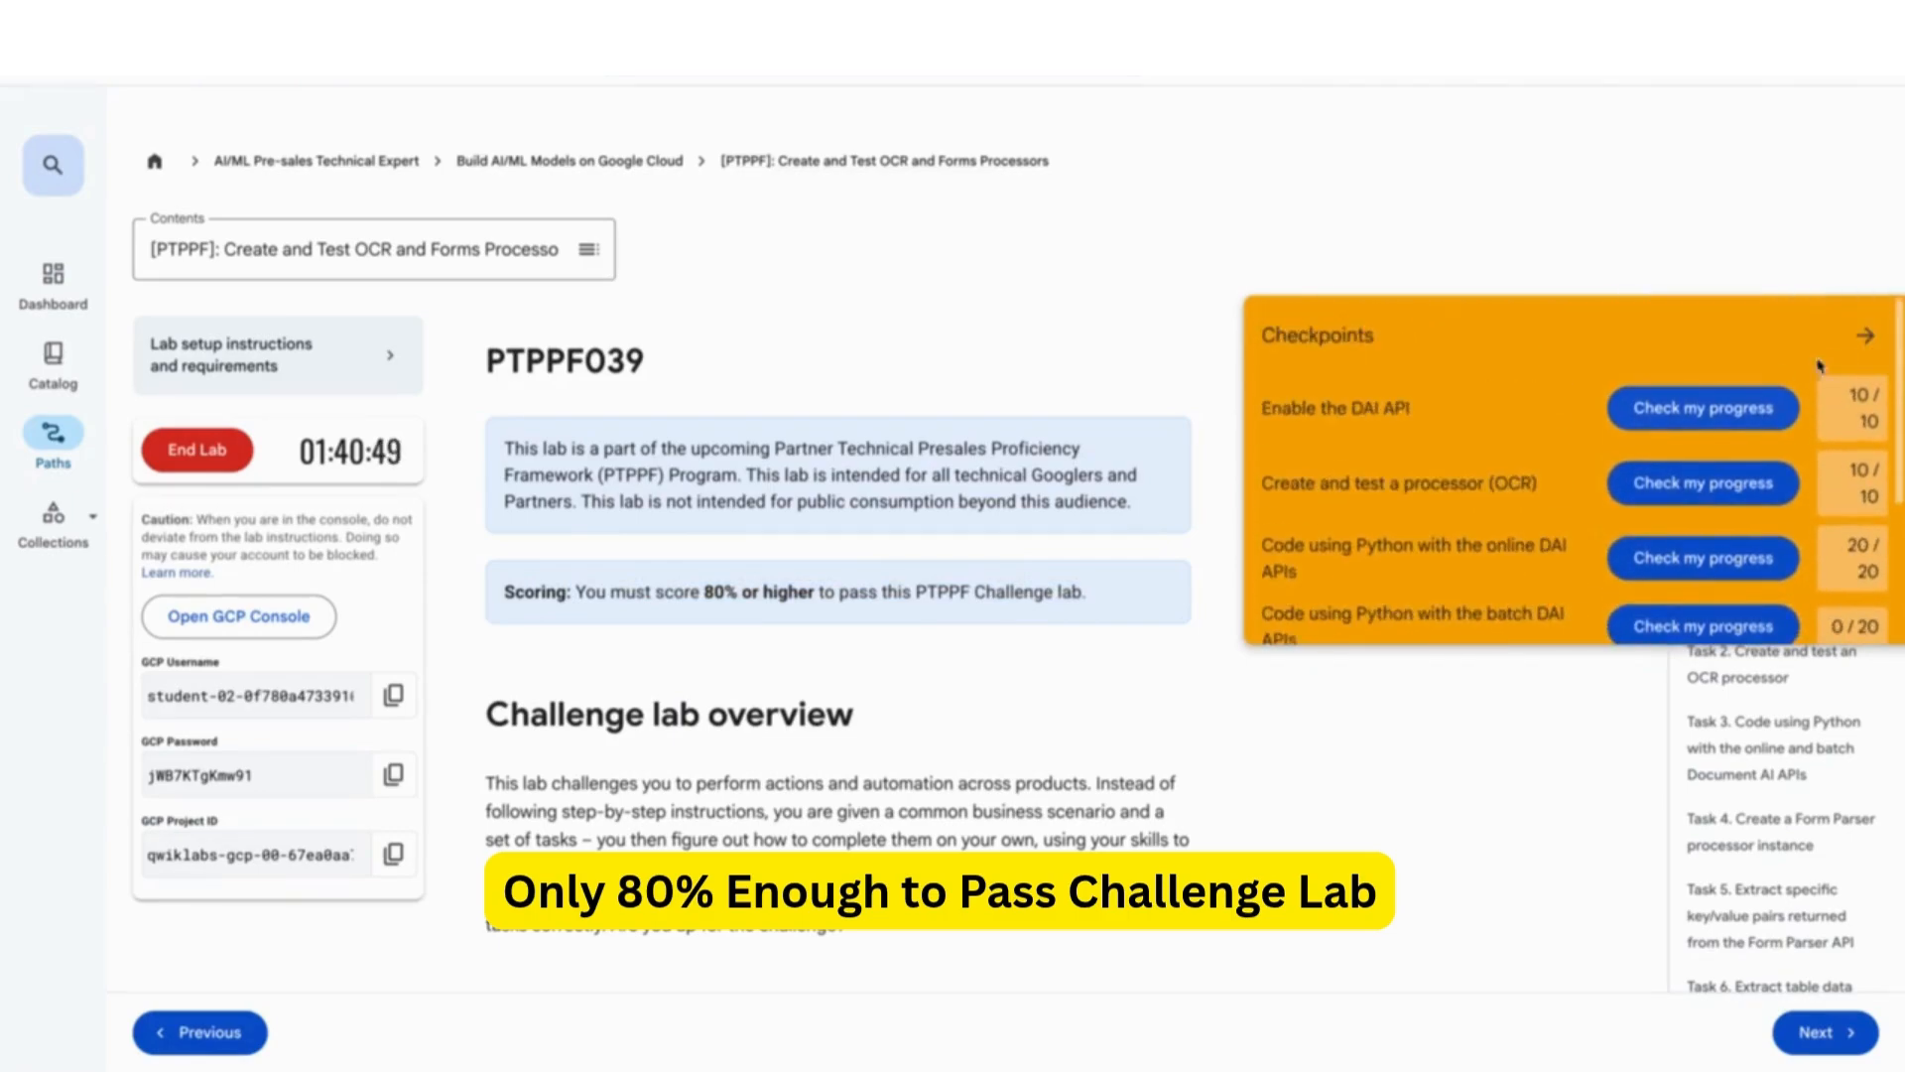
left_click(1878, 338)
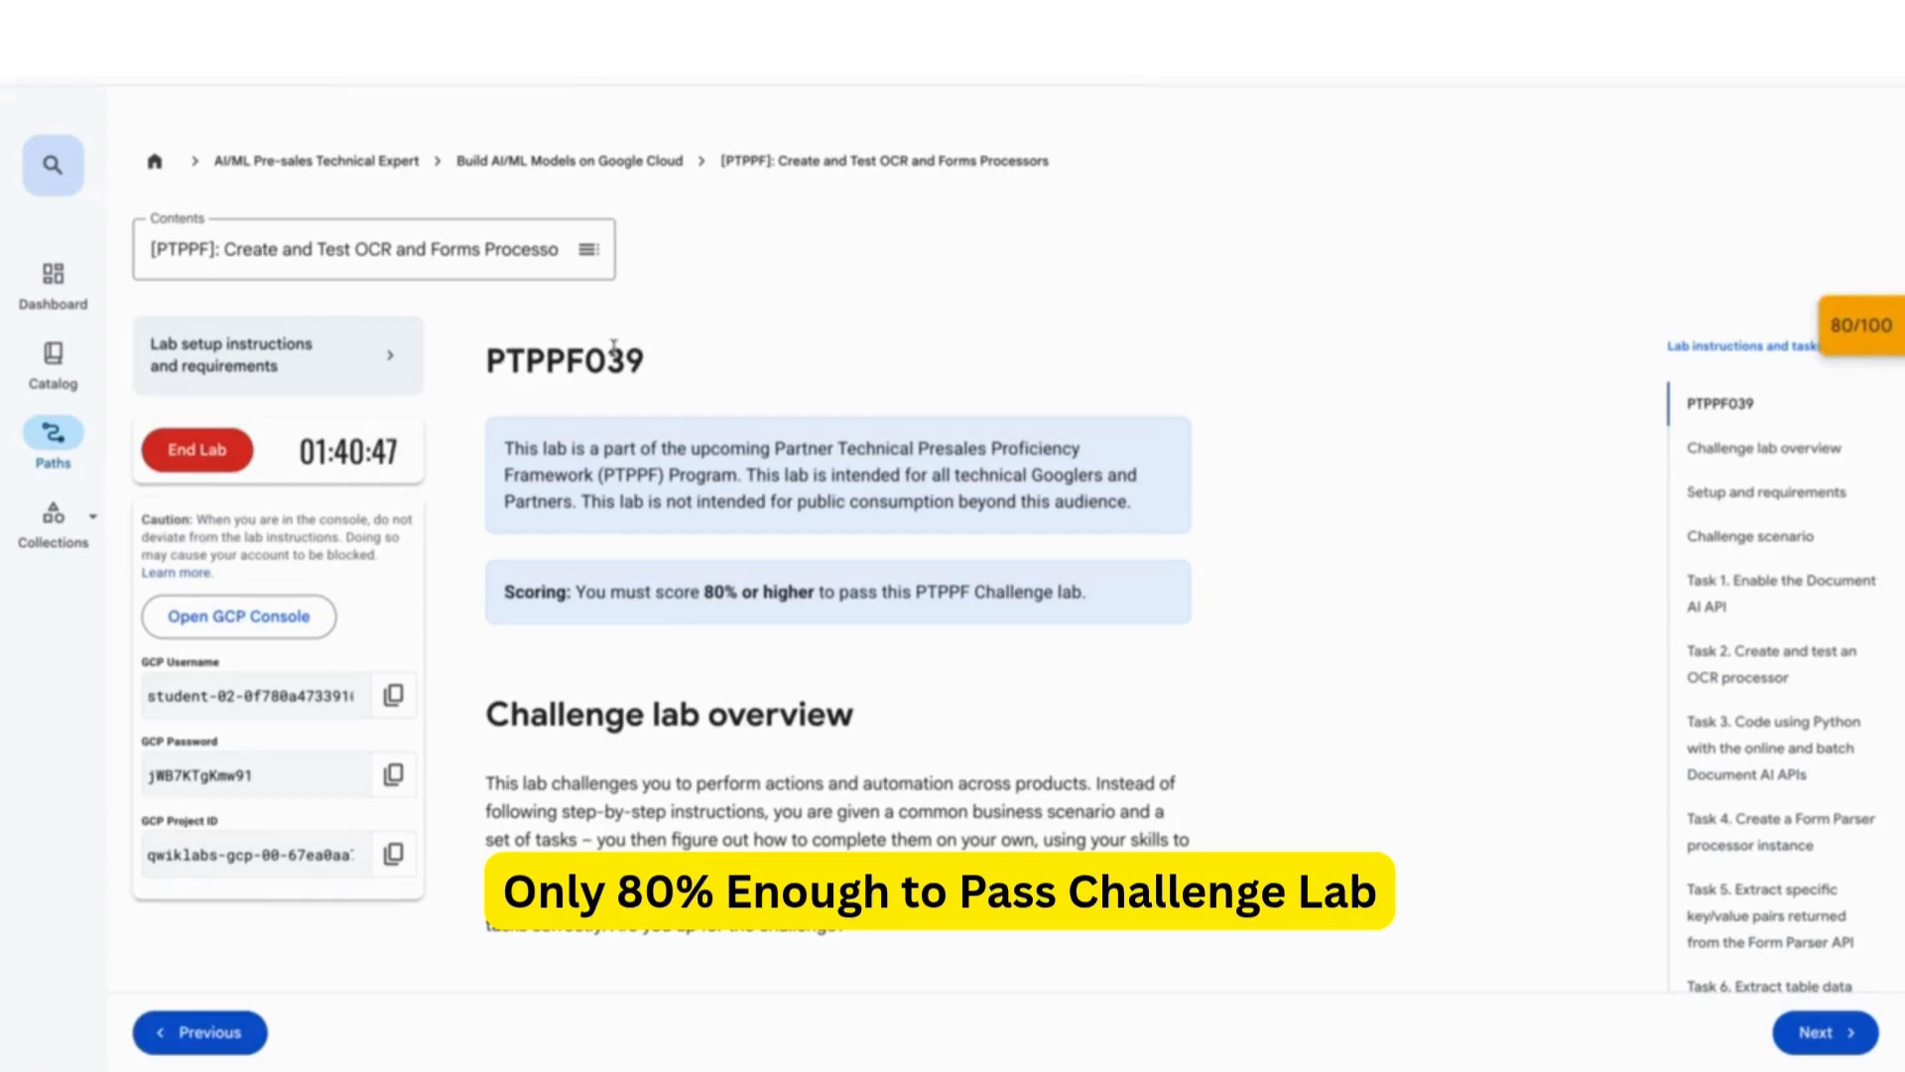
left_click(228, 449)
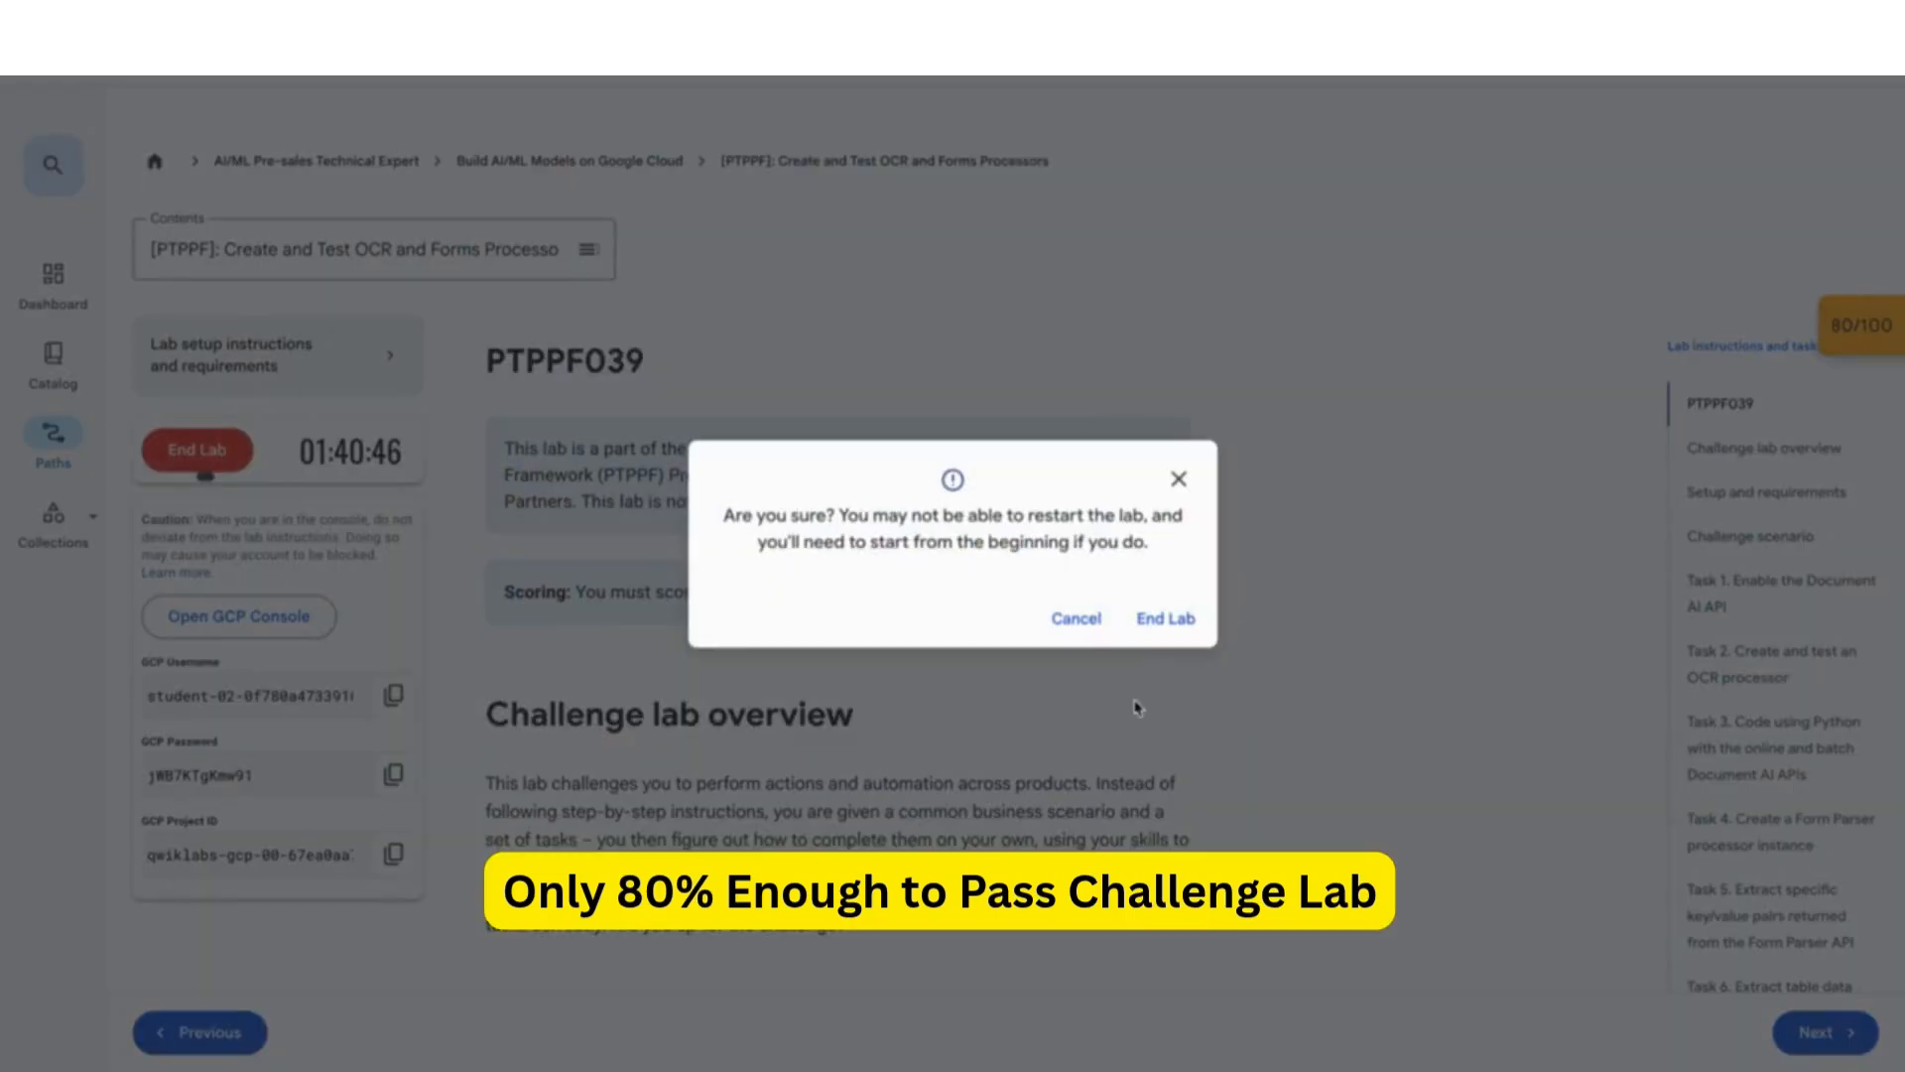
- Confirm End Lab, dismiss the feedback prompt, and return to the Build AI/ML Models on Google Cloud course list
left_click(1178, 623)
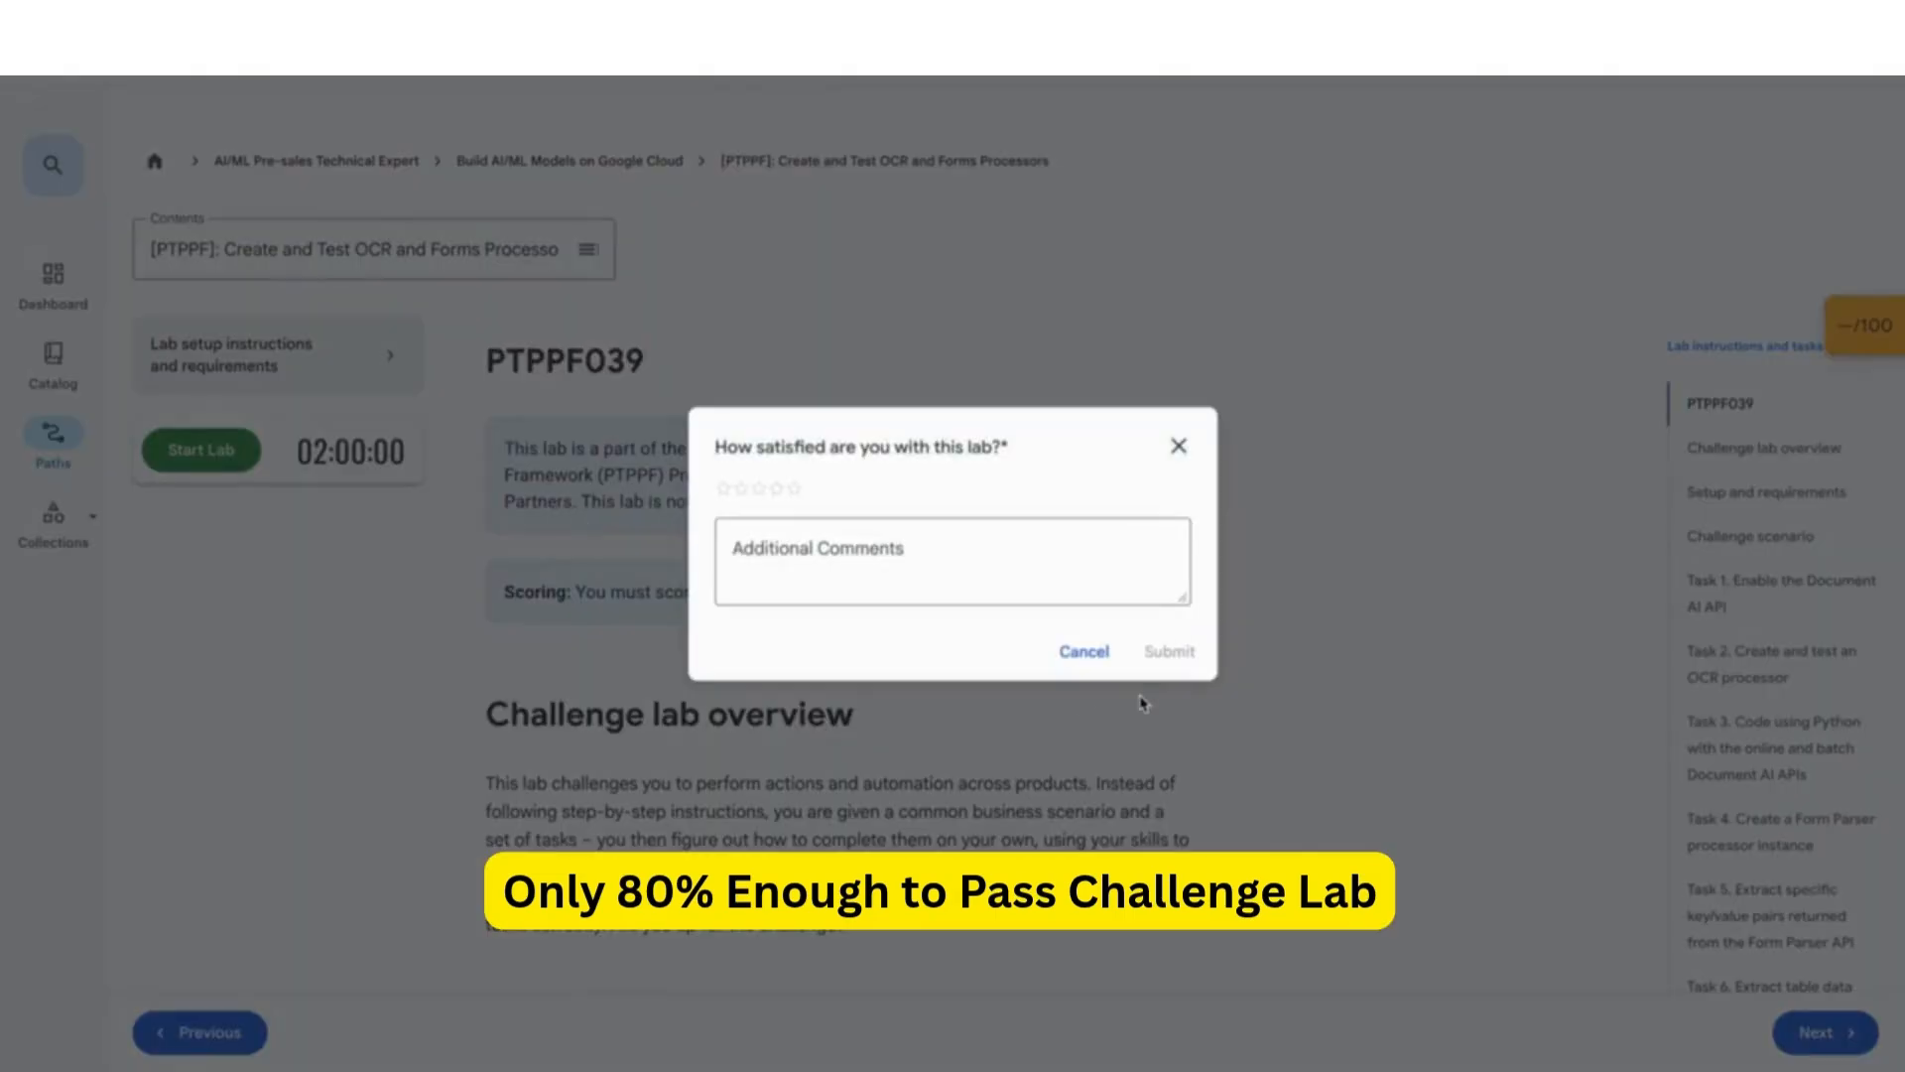
left_click(1178, 446)
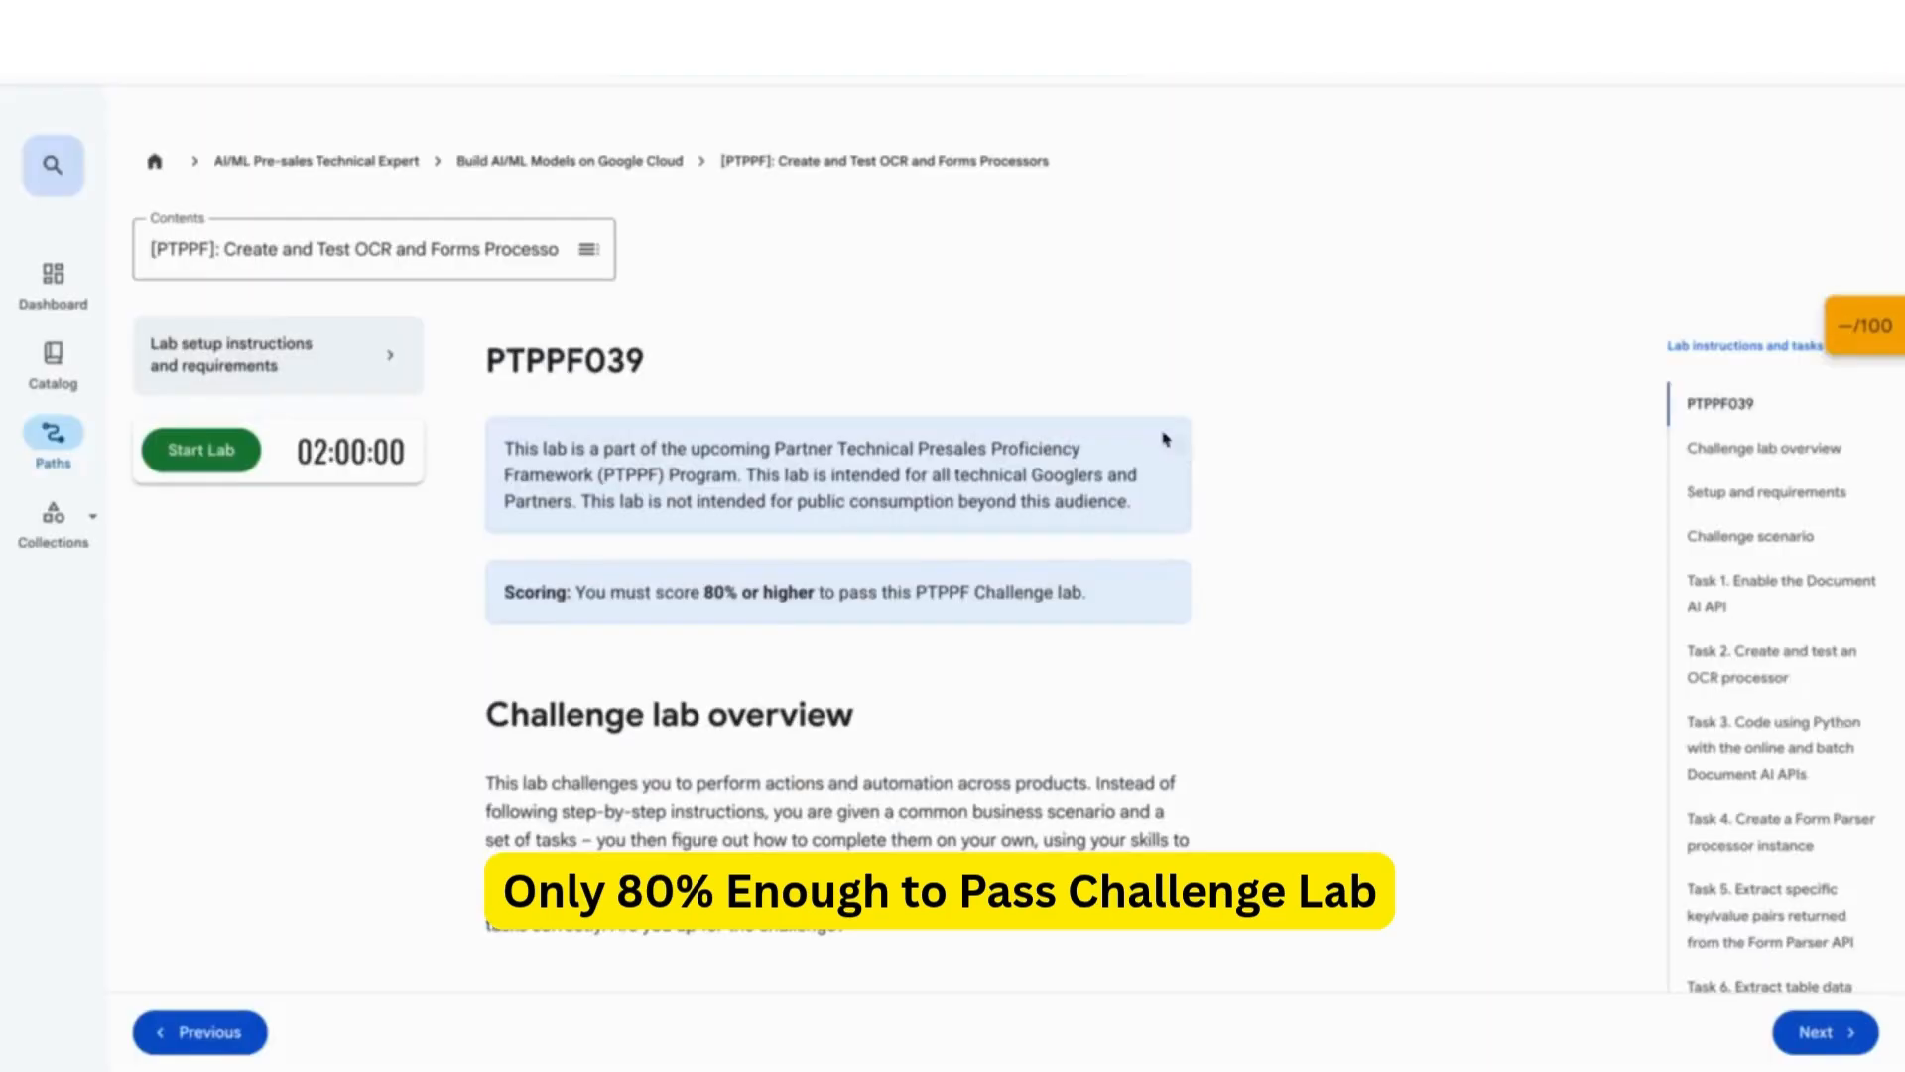
left_click(635, 174)
scroll(723, 438, "down", 10)
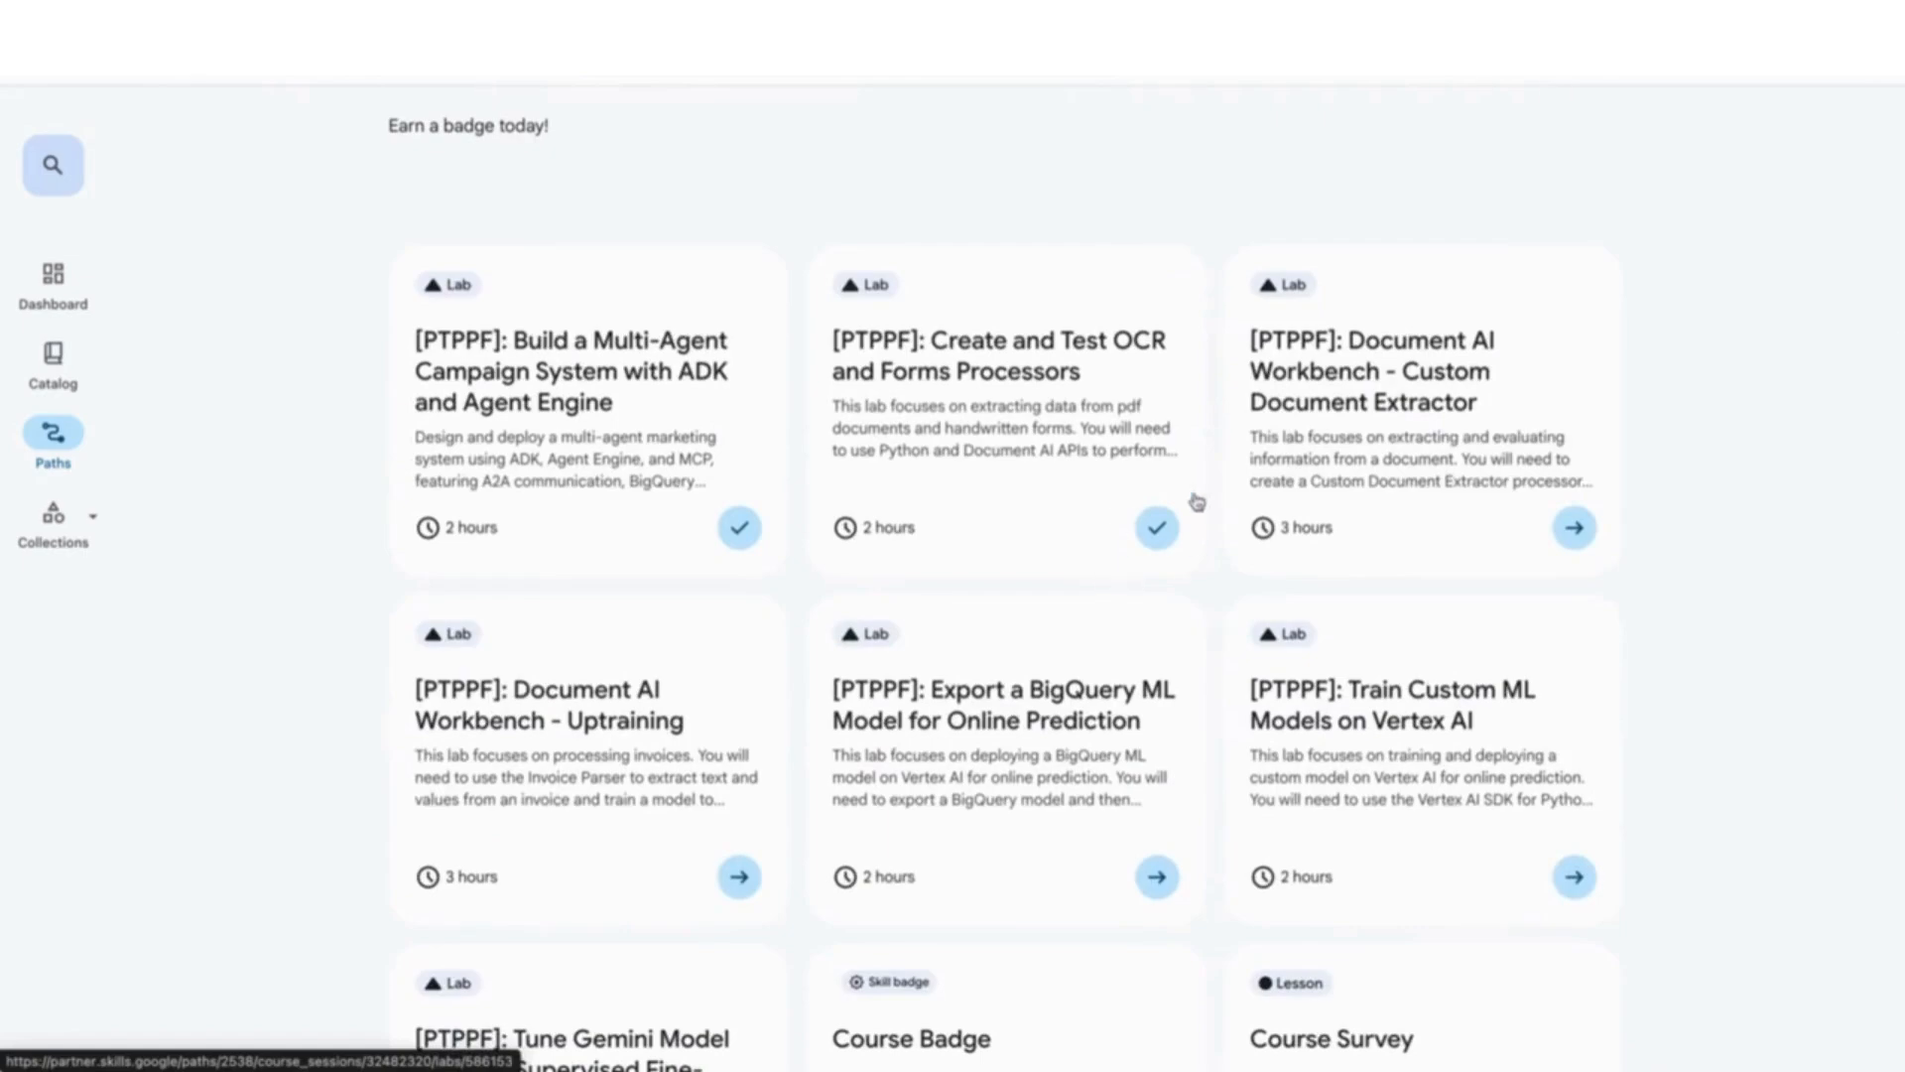